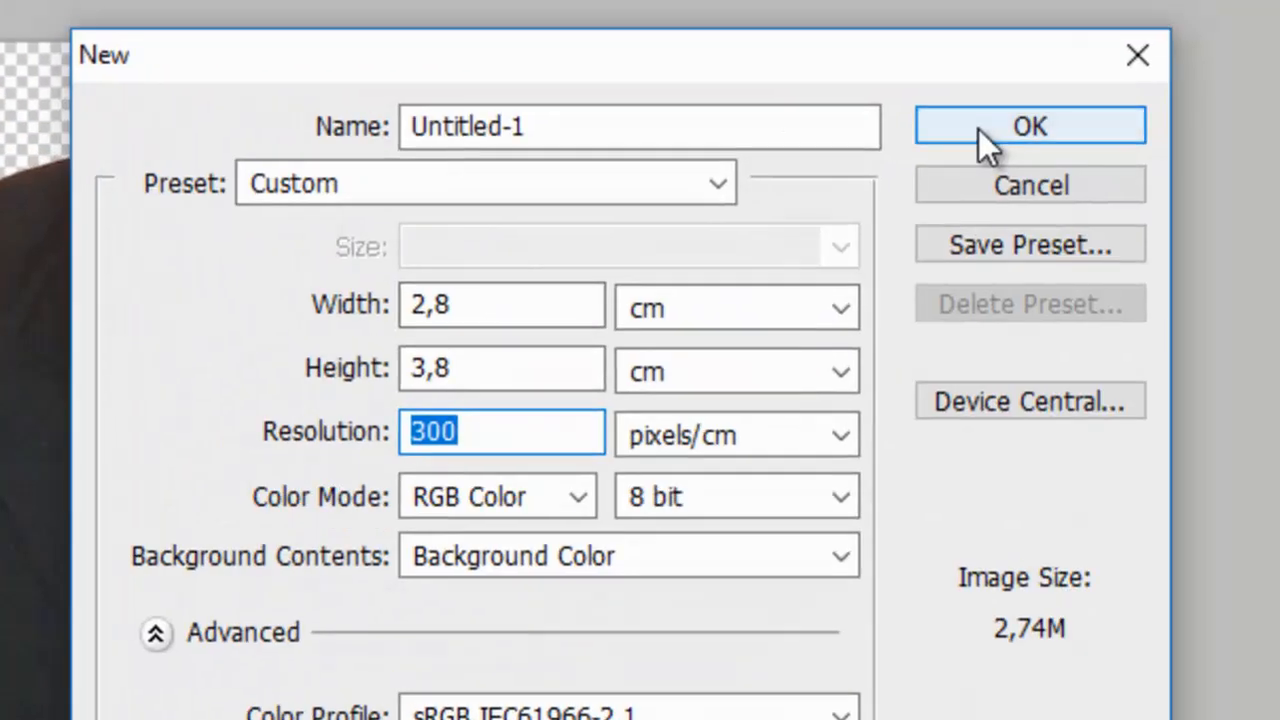
- Create a new 2,8 × 3,8 cm RGB document at 300 pixels/cm with the background color as its contents
left_click(1030, 126)
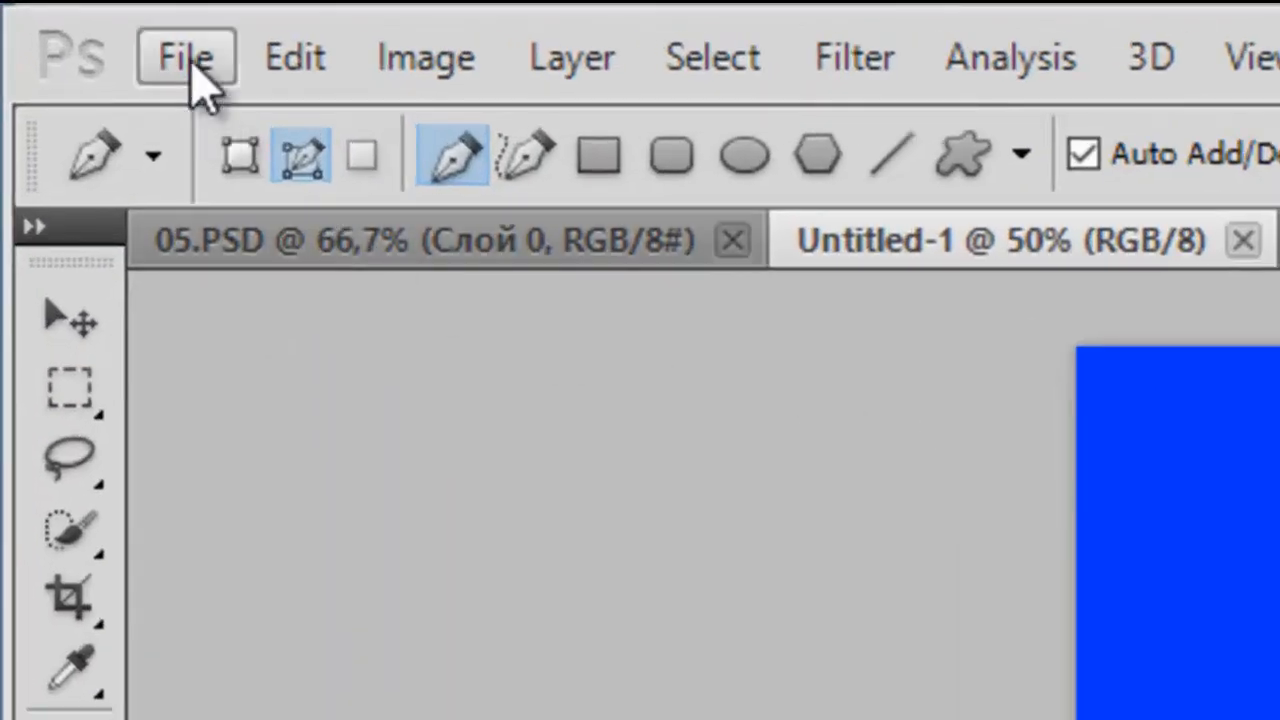
- Open the portrait photo DSC_0579.JPG from the subfolders of the GAMBAR folder
left_click(80, 23)
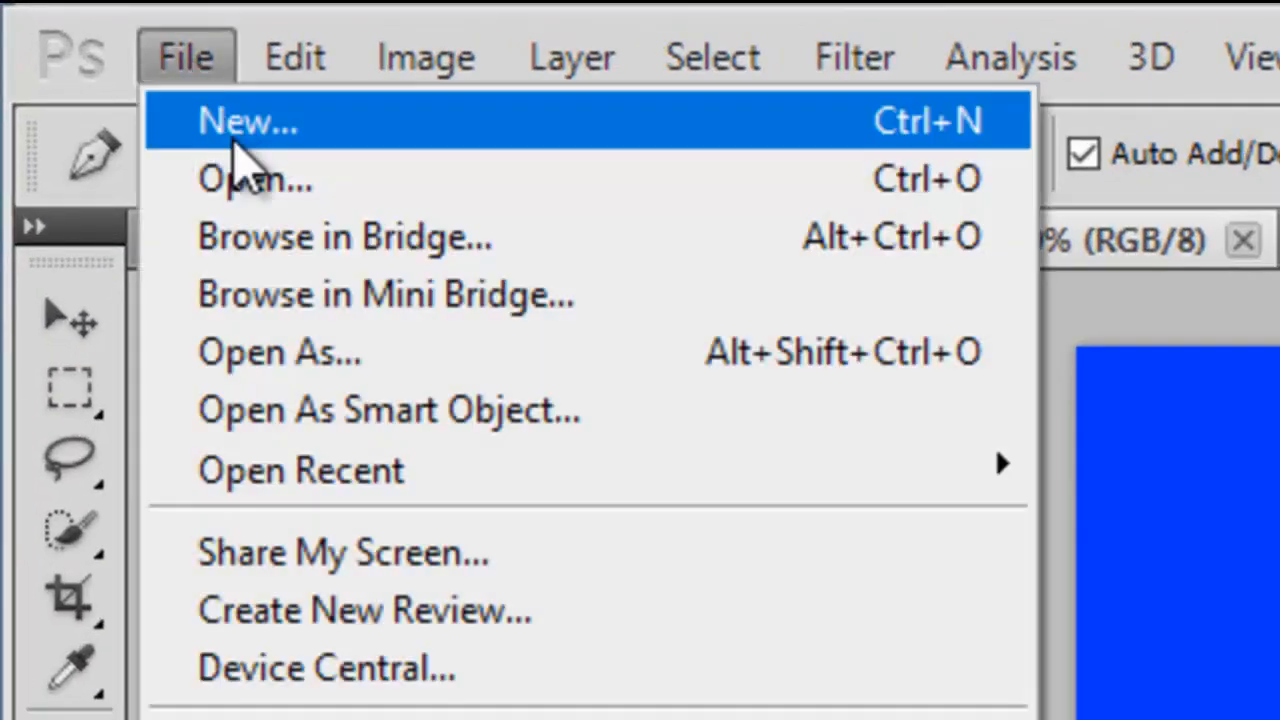
left_click(240, 180)
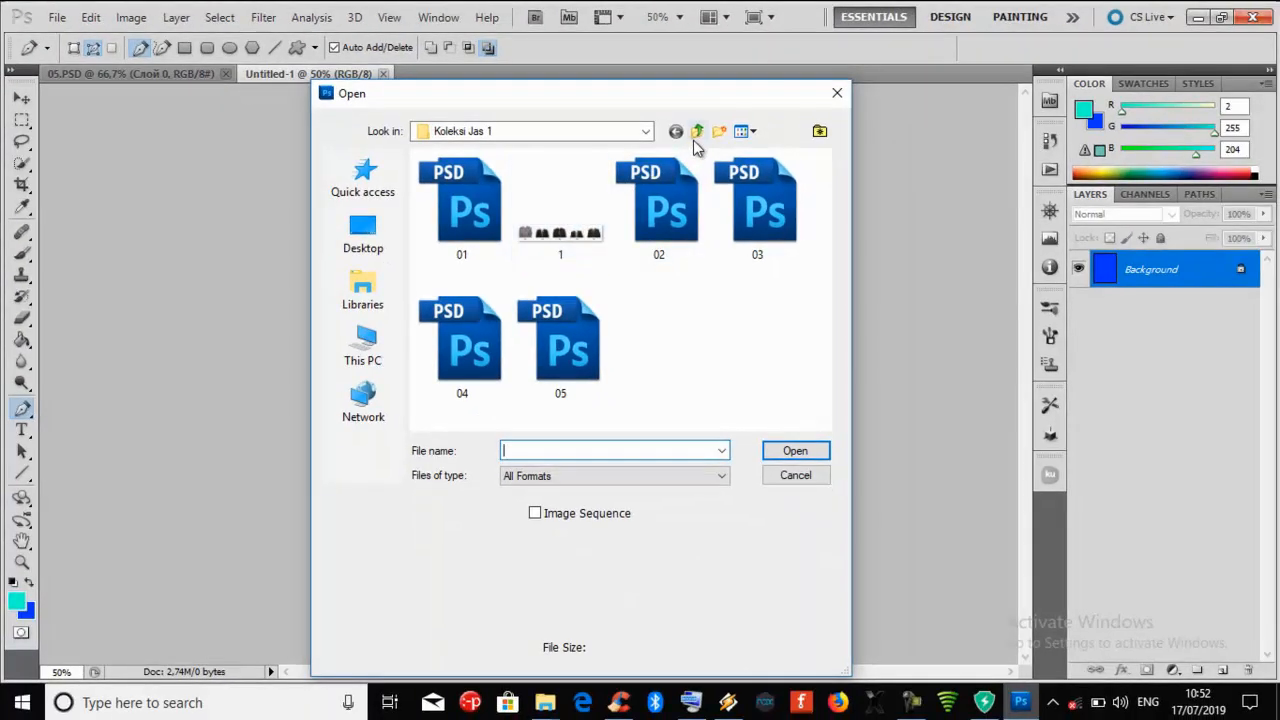
left_click(978, 184)
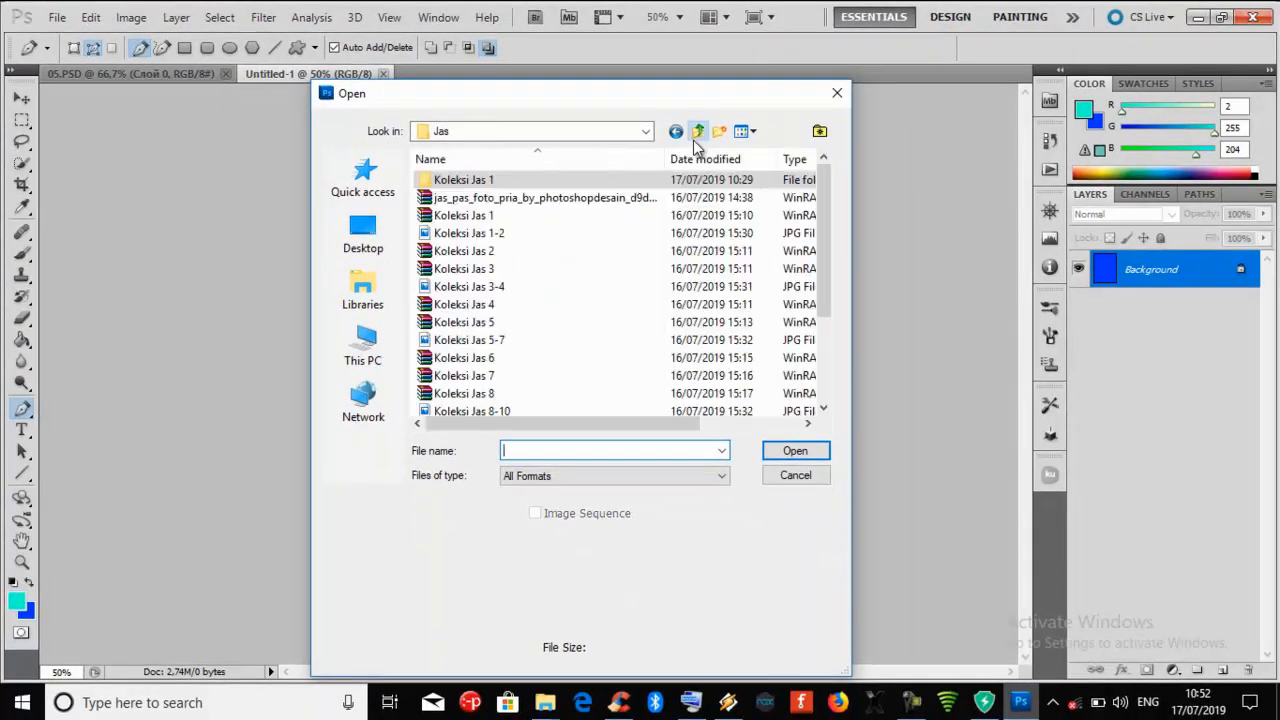
left_click(694, 140)
left_click(694, 140)
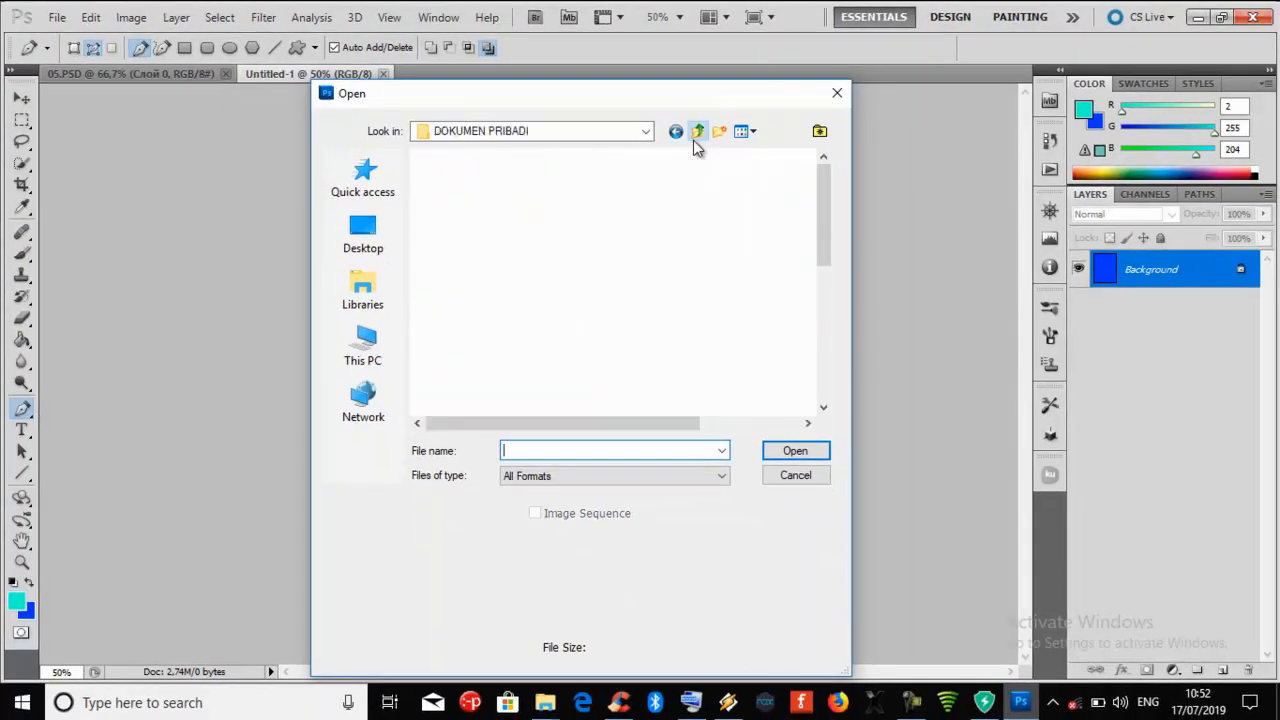
double_click(572, 272)
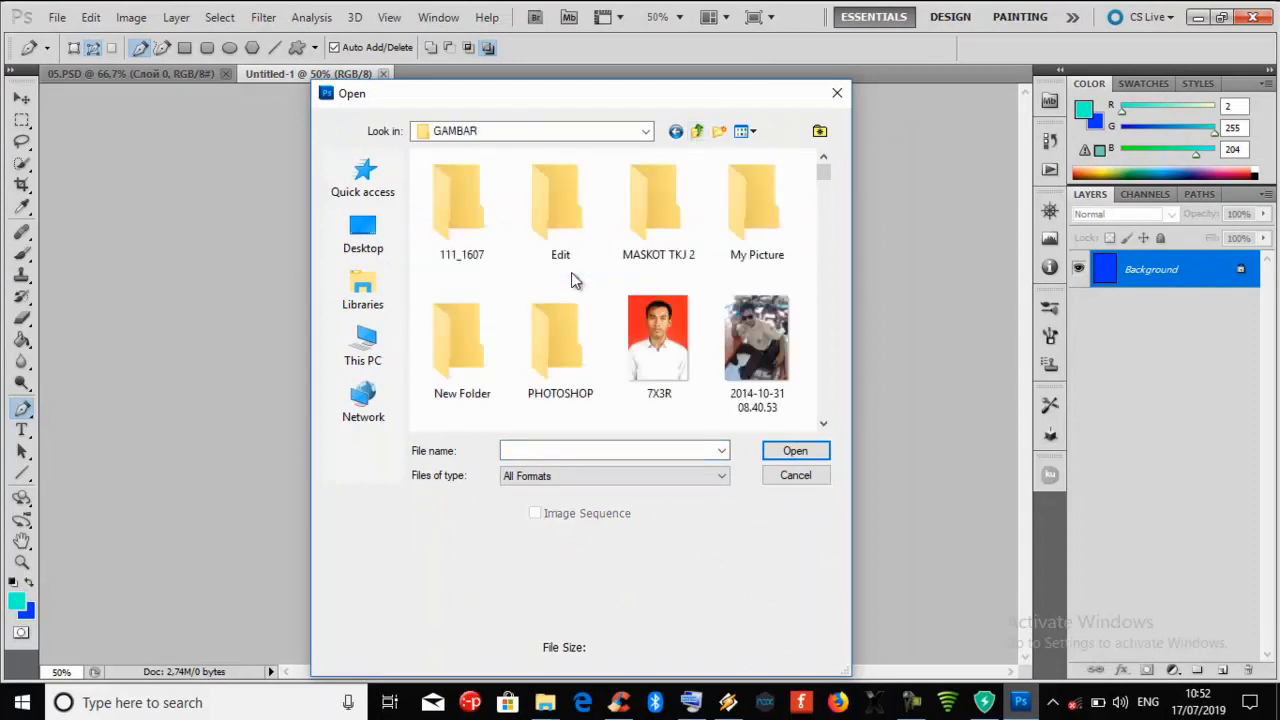
double_click(472, 358)
double_click(556, 346)
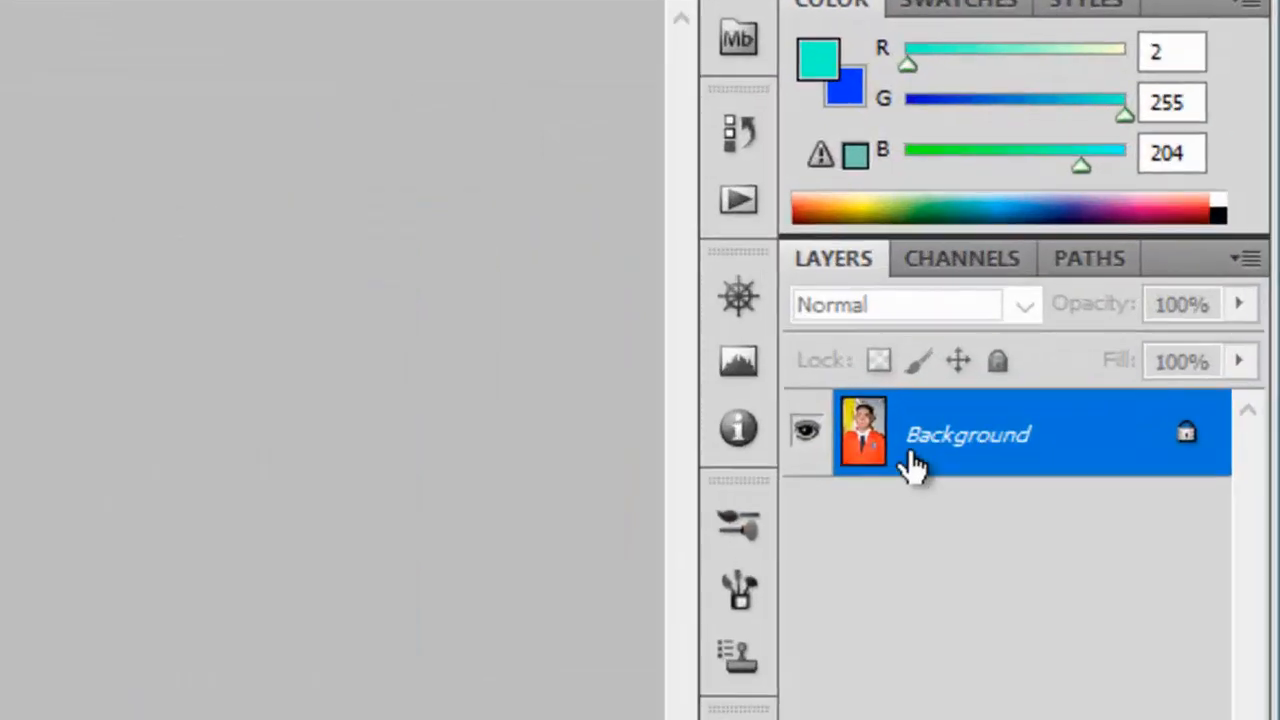
- Duplicate the Background layer as "Background copy" within DSC_0579.JPG
right_click(1012, 362)
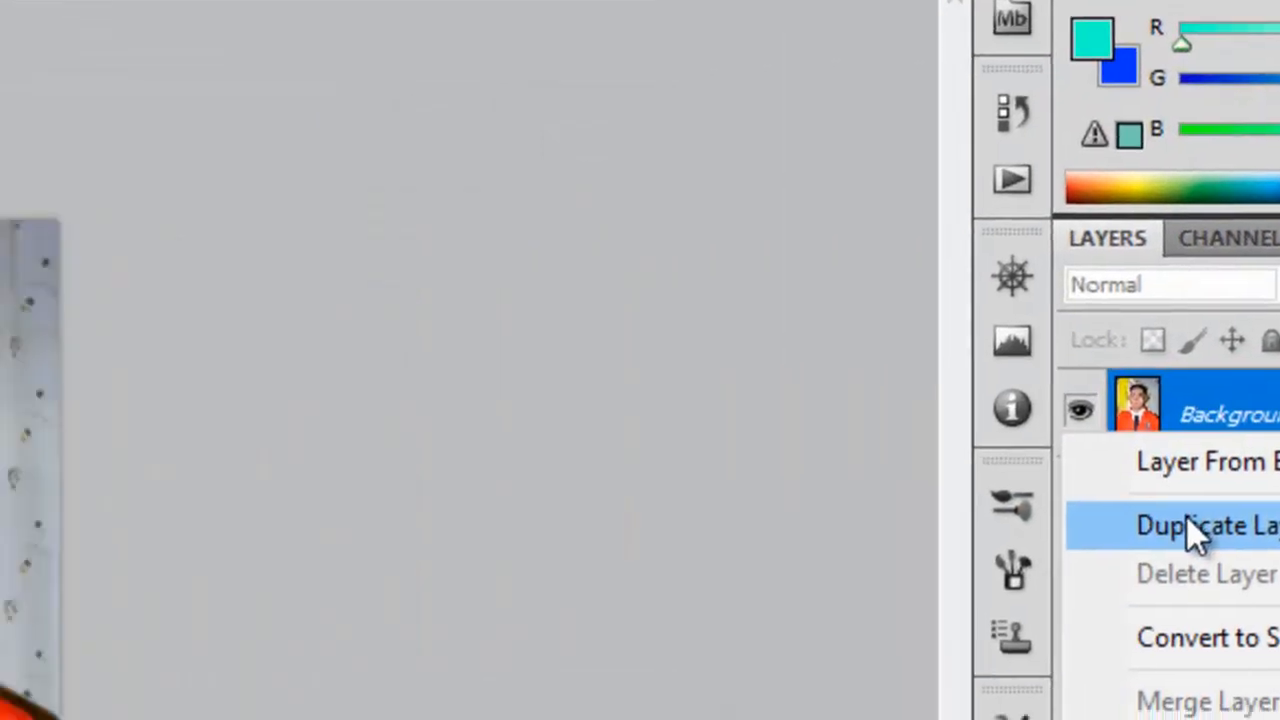
left_click(1195, 530)
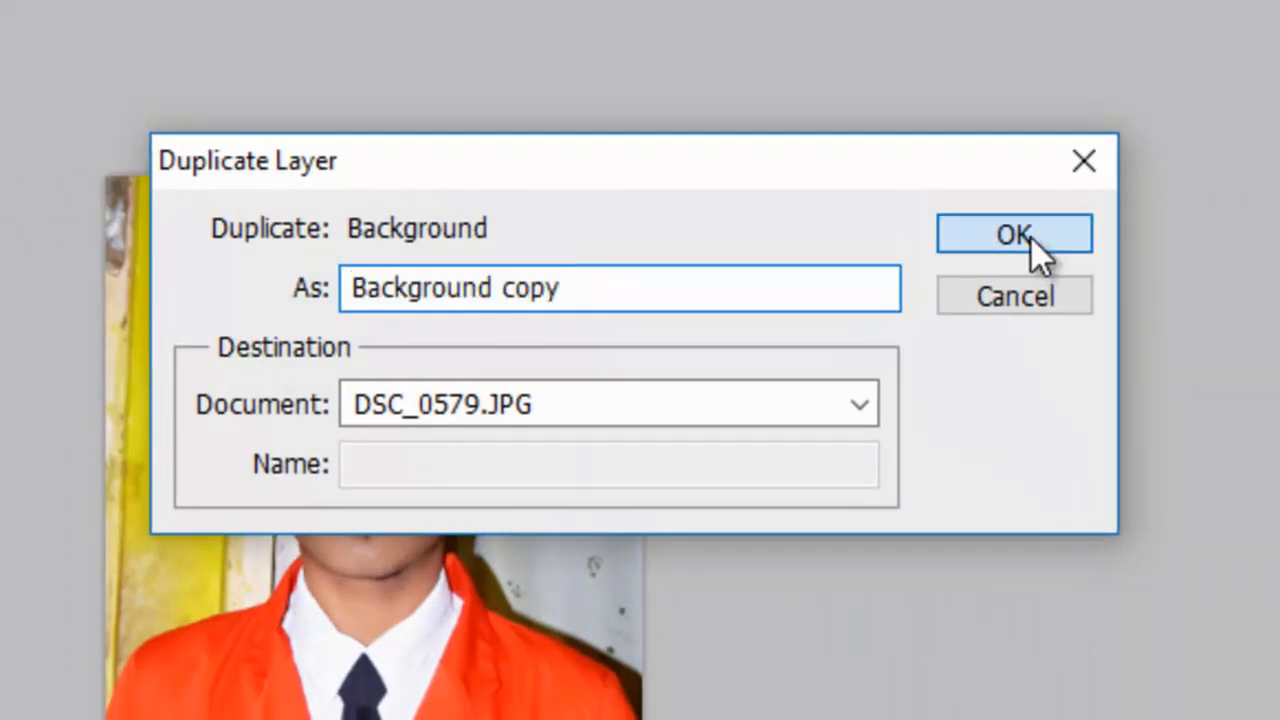
left_click(1034, 251)
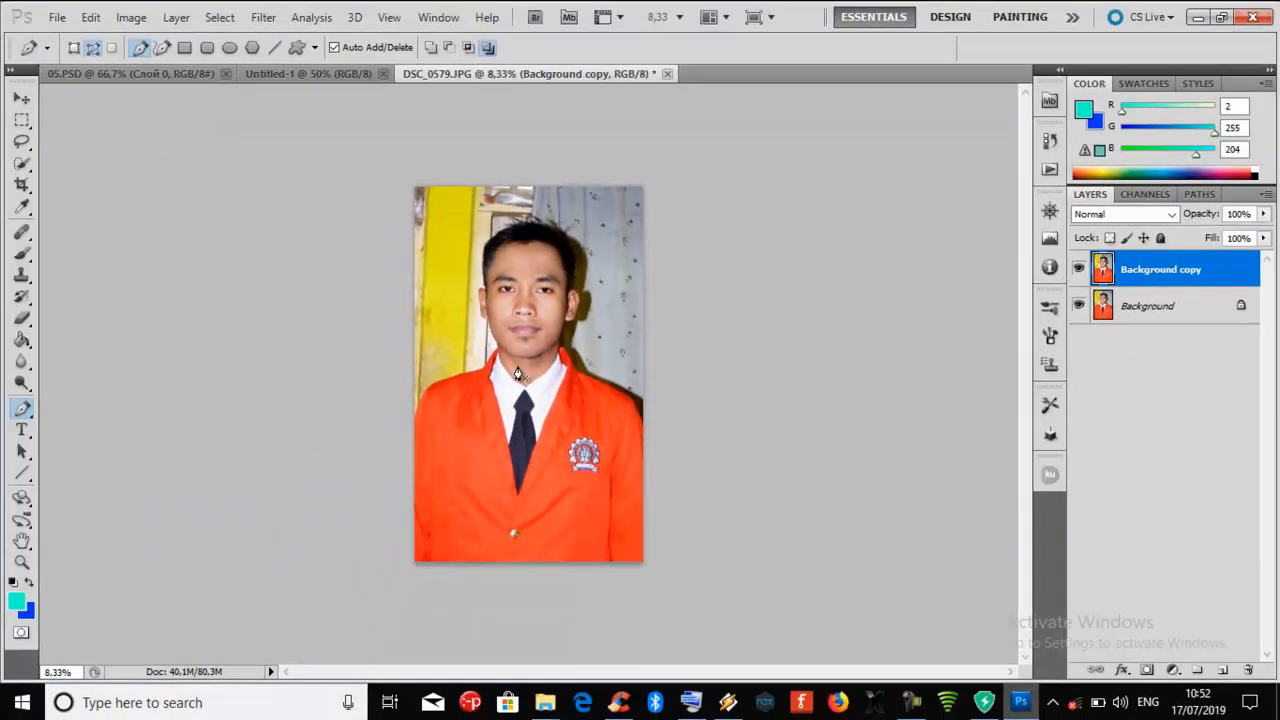
- Start a Pen path at the collar's V above the tie and trace the neckline up along the right shirt collar
scroll(516, 374, "up", 3)
scroll(513, 377, "up", 5)
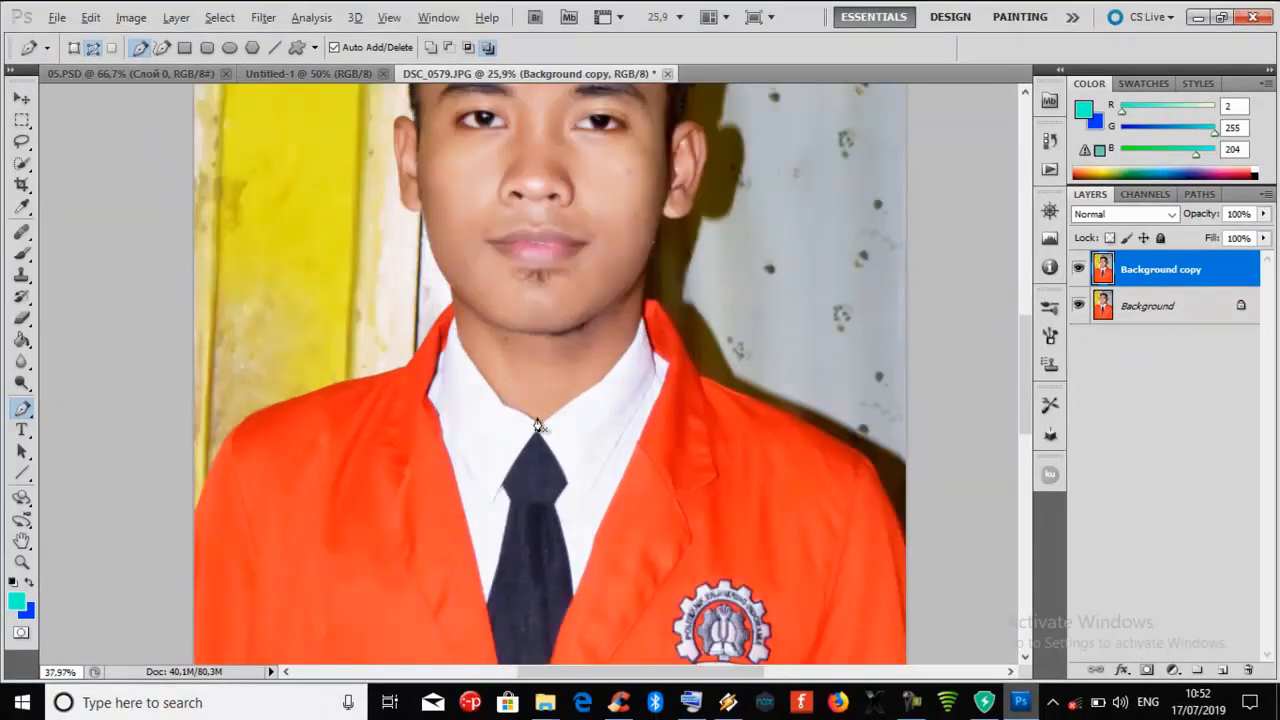
scroll(541, 428, "up", 1)
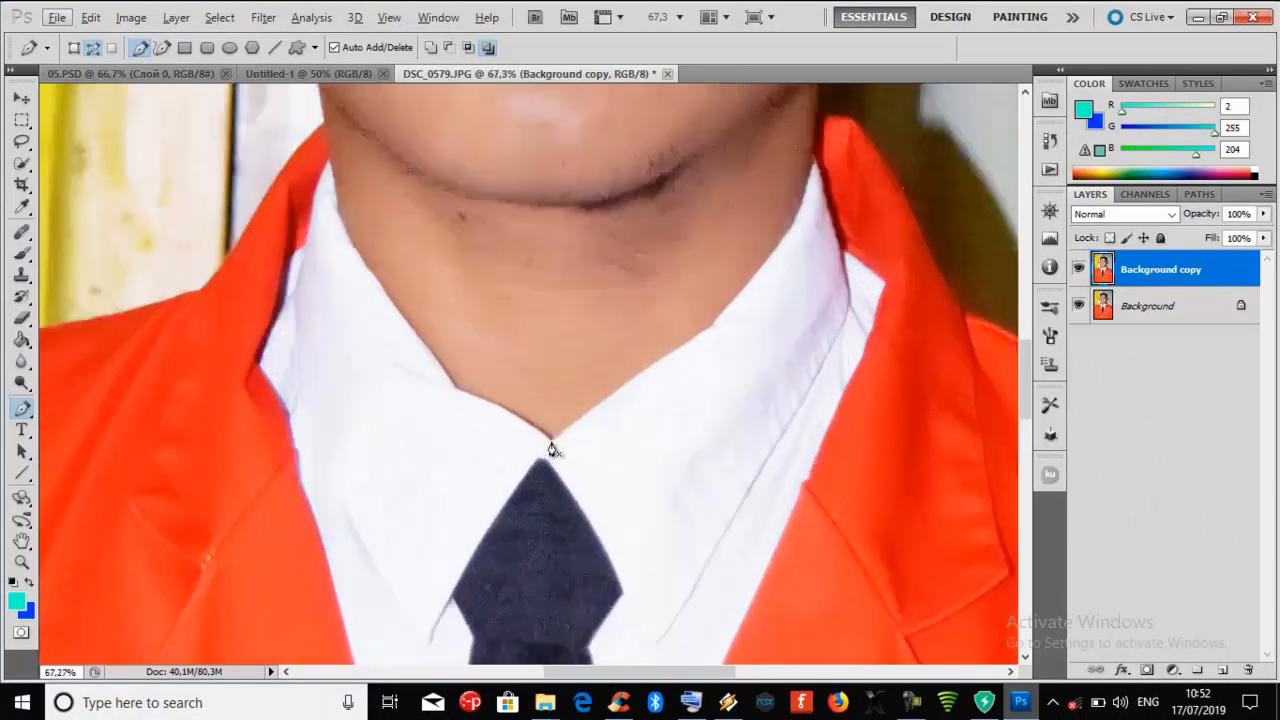
left_click(551, 438)
left_click(575, 420)
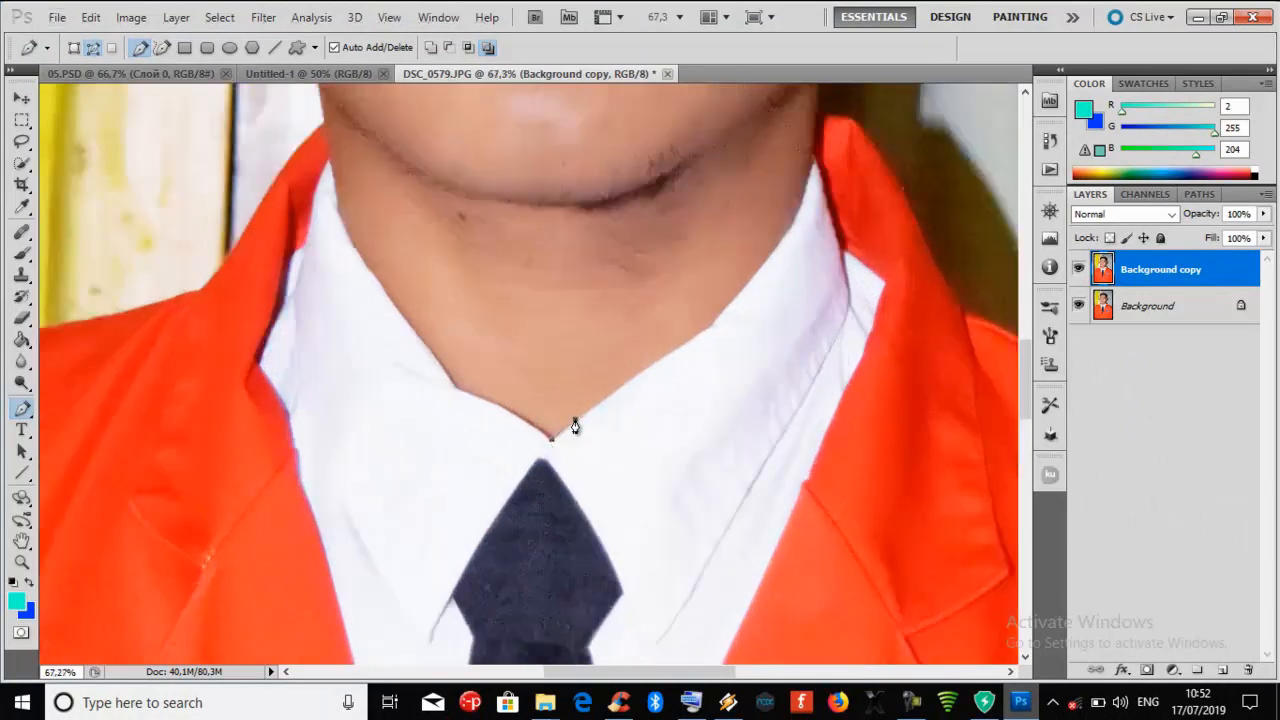
left_click(622, 381)
left_click(665, 360)
left_click(663, 360)
left_click(684, 344)
left_click(703, 330)
left_click(721, 308)
left_click(745, 284)
left_click(776, 250)
left_click(790, 230)
left_click(805, 192)
- Continue the path up the right side of the neck and jaw to the base of the earlobe
scroll(810, 163, "up", 2)
left_click(822, 211)
left_click(823, 184)
scroll(823, 184, "up", 1)
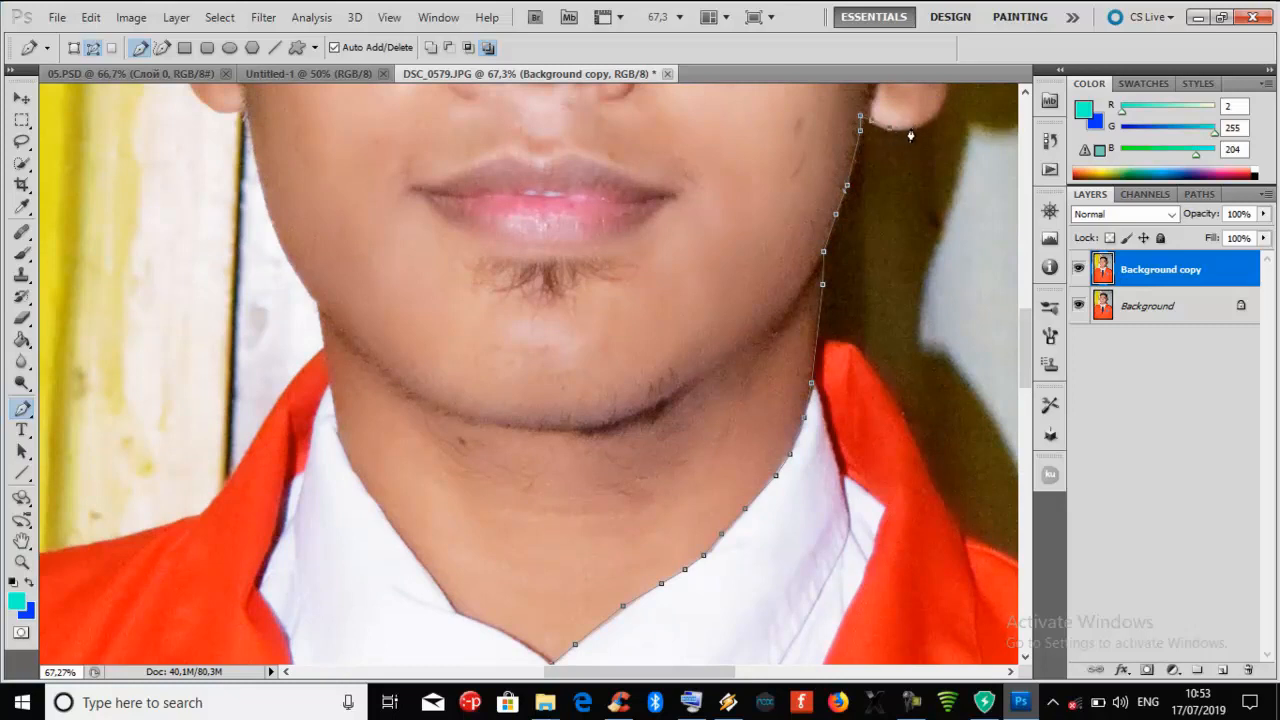
- Trace the path around the outer edge of the right ear, from the lobe over its top
scroll(930, 122, "up", 3)
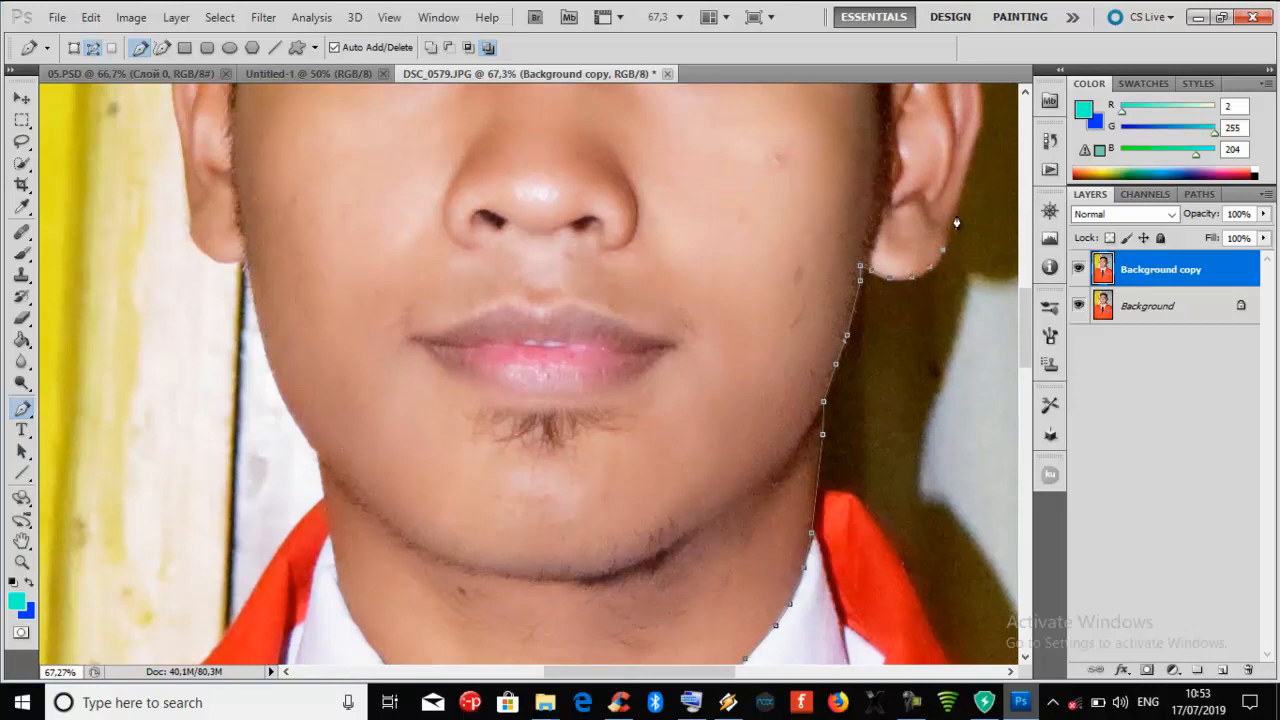
scroll(960, 205, "up", 1)
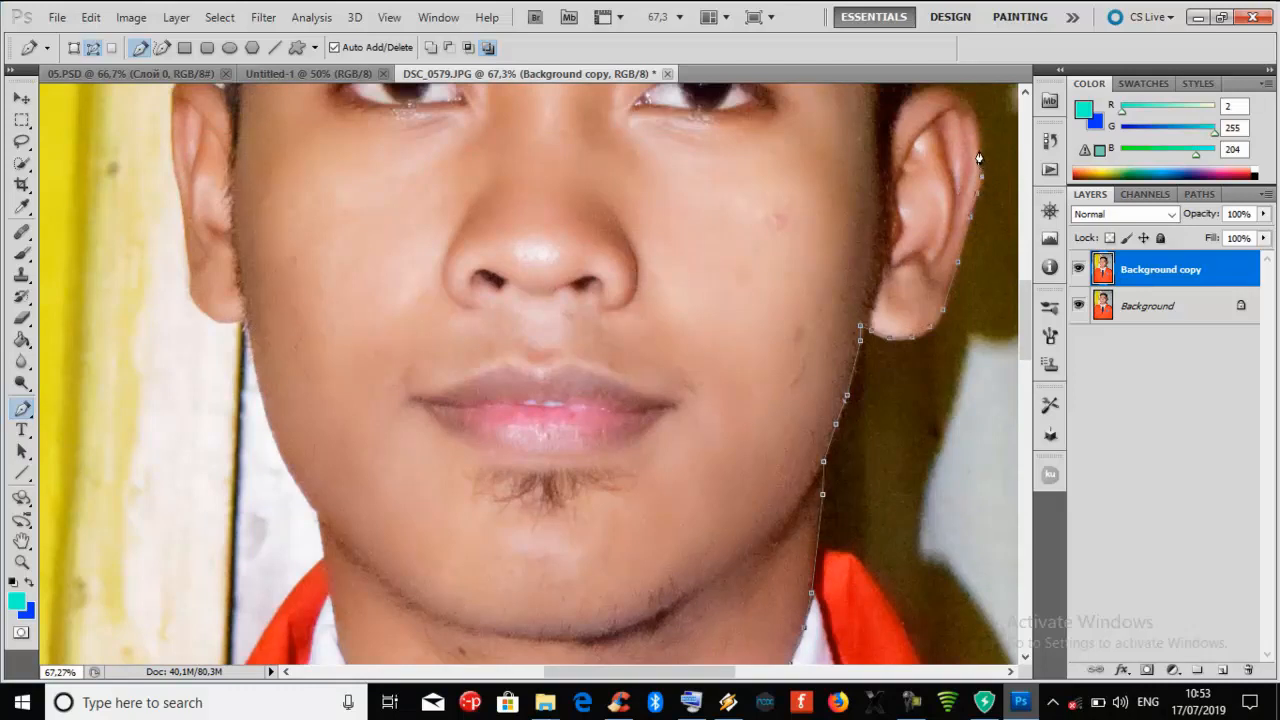
scroll(978, 140, "up", 1)
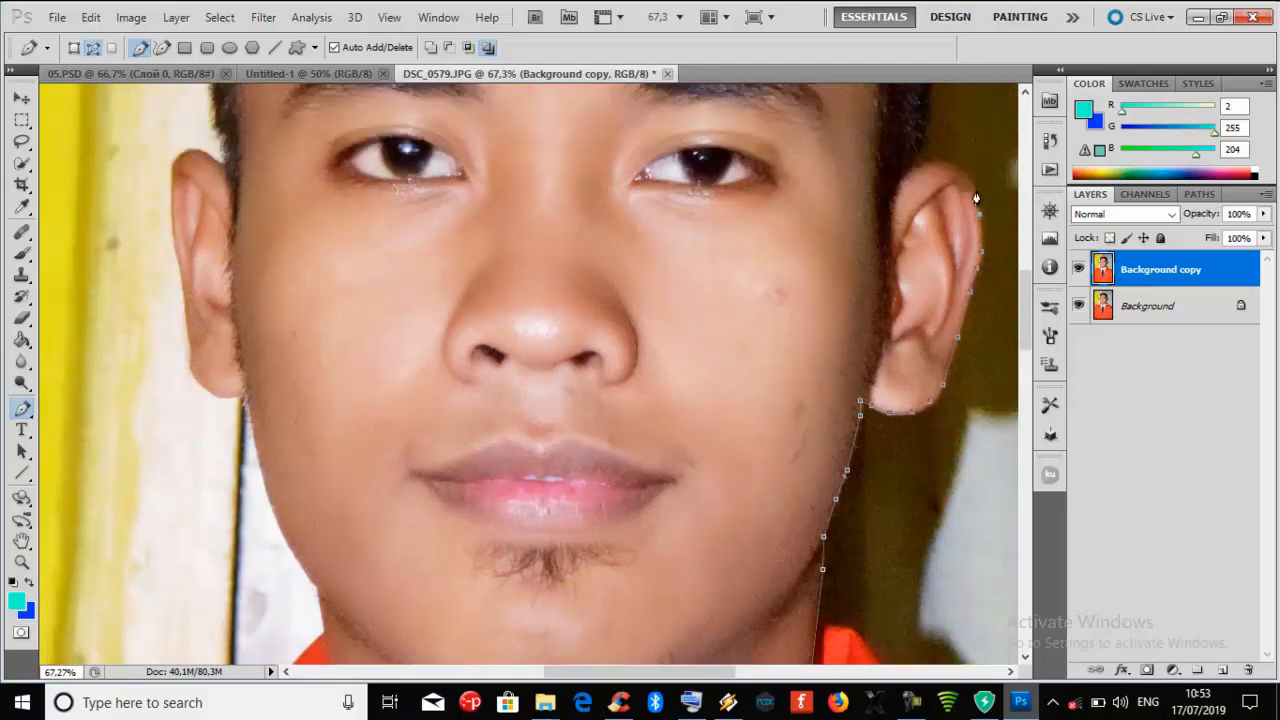
left_click(973, 186)
left_click(963, 171)
left_click(942, 162)
left_click(918, 166)
- Continue the path up the right side of the hair from the ear to the temple, replacing the misplaced anchor point
scroll(905, 176, "up", 2)
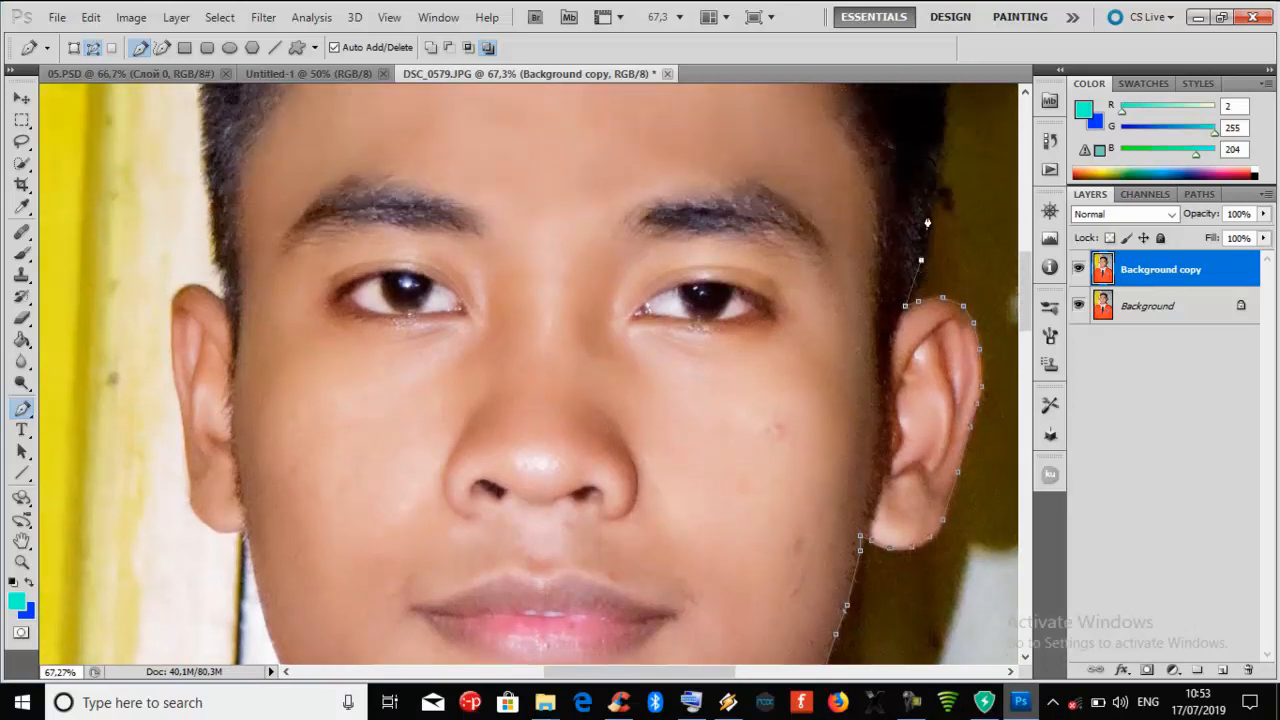
left_click(928, 216)
scroll(929, 216, "up", 1)
left_click(934, 222)
scroll(936, 224, "up", 1)
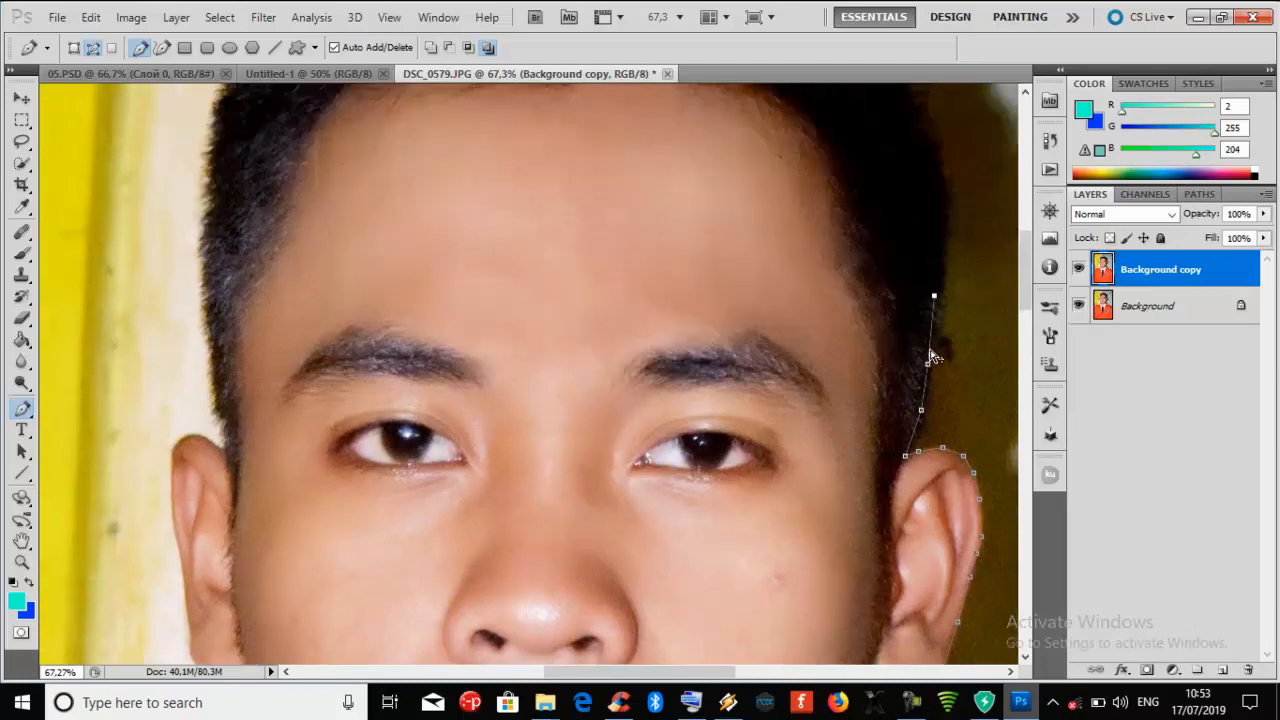
key("ctrl+z")
left_click(934, 316)
scroll(940, 302, "up", 1)
left_click(945, 312)
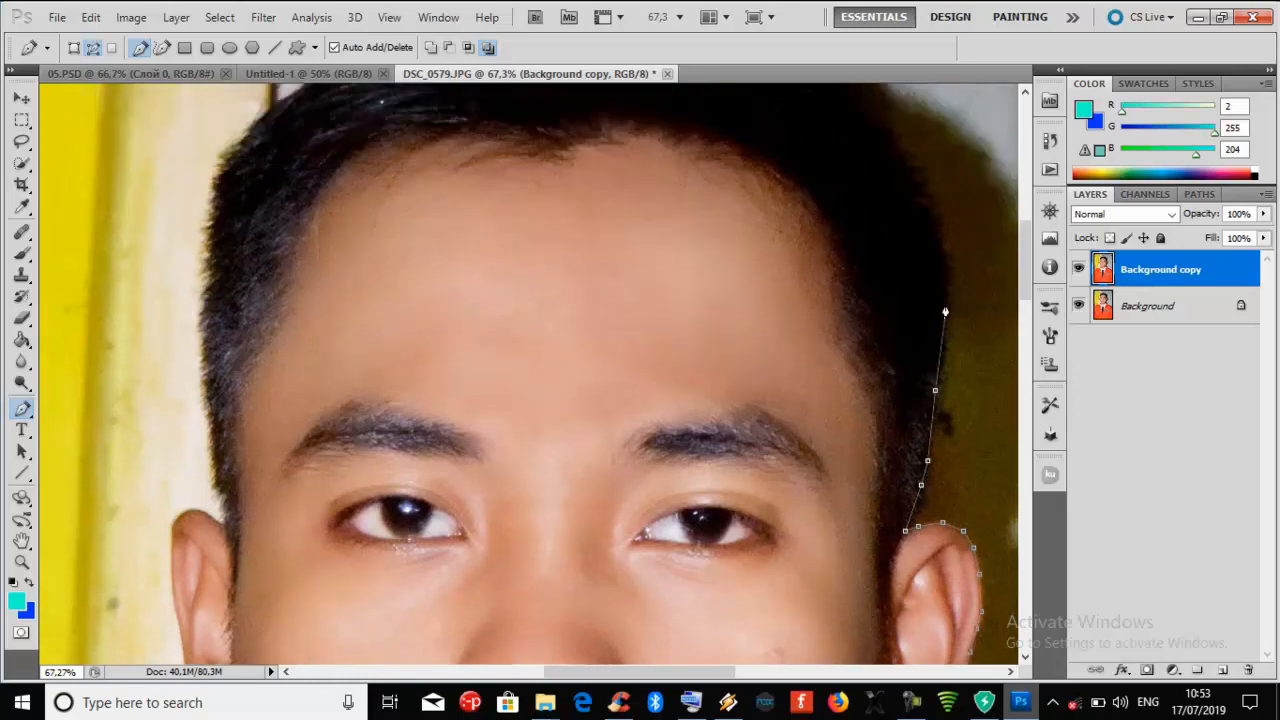
scroll(937, 231, "up", 1)
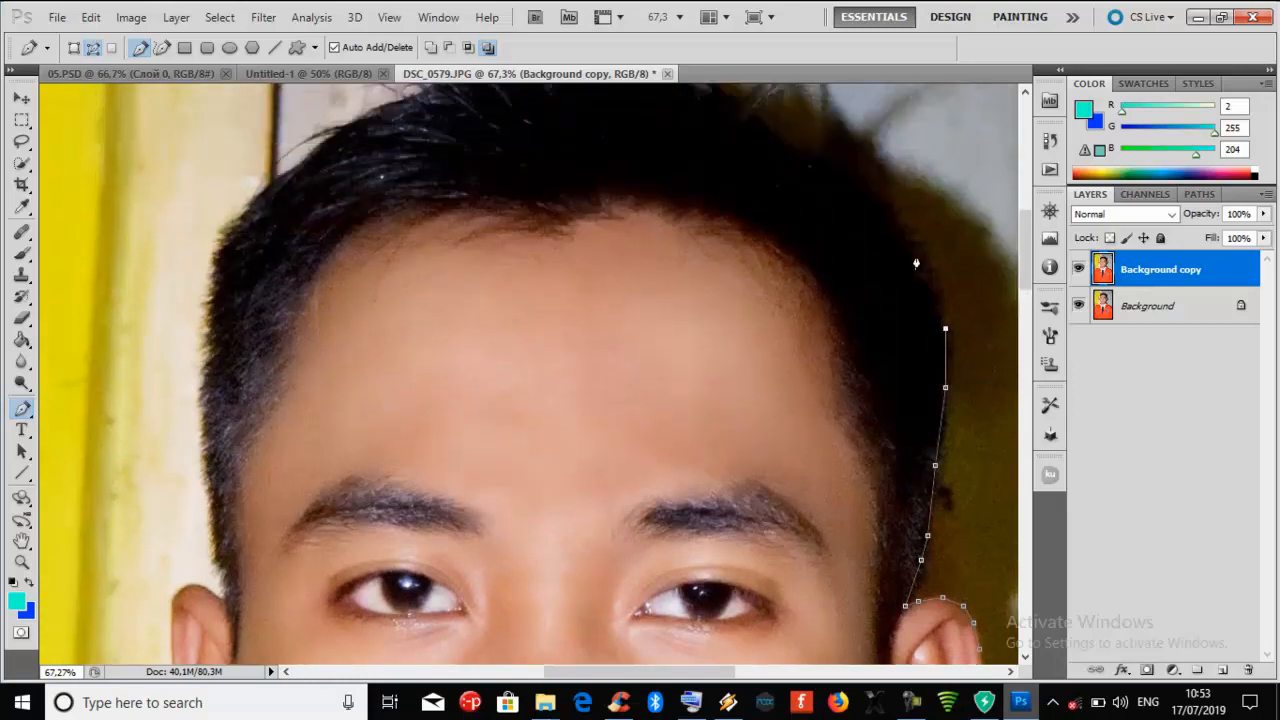
- Trace the path over the top of the head from the right side to the left, cutting off the stray hairs
left_click(889, 220)
scroll(889, 220, "up", 1)
left_click(830, 238)
left_click(768, 208)
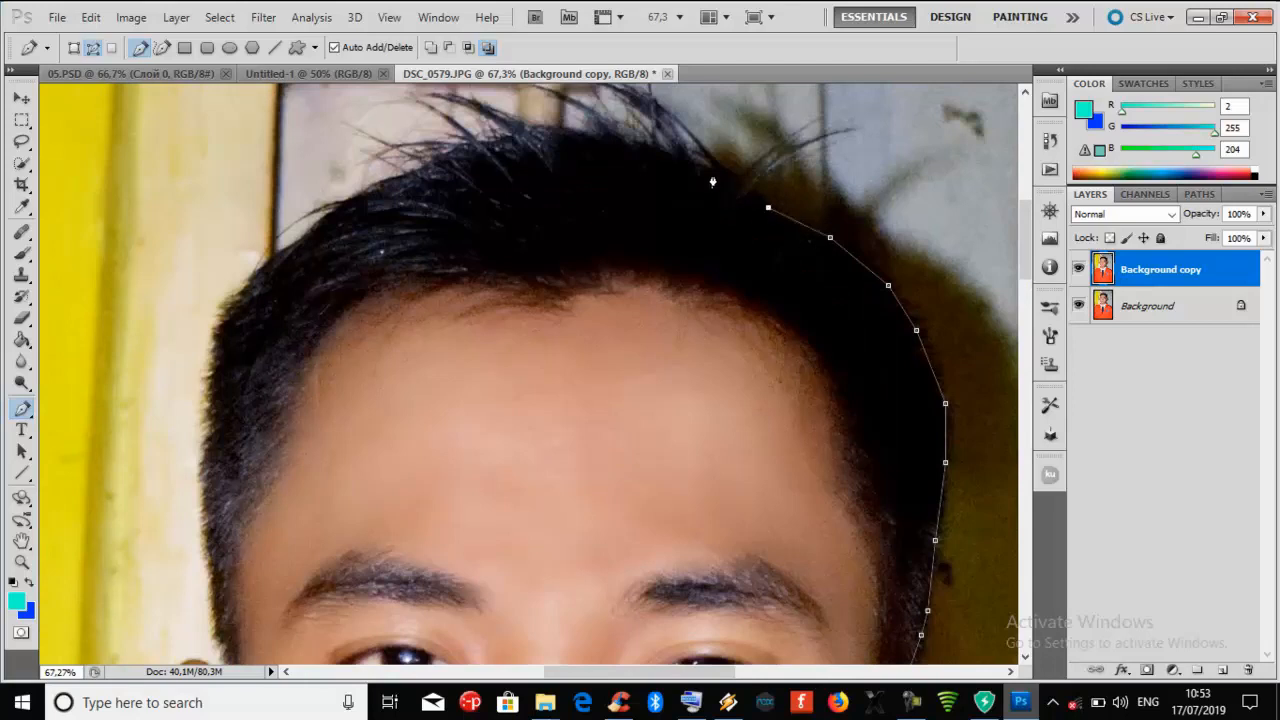
left_click(686, 159)
left_click(636, 143)
left_click(556, 131)
left_click(494, 136)
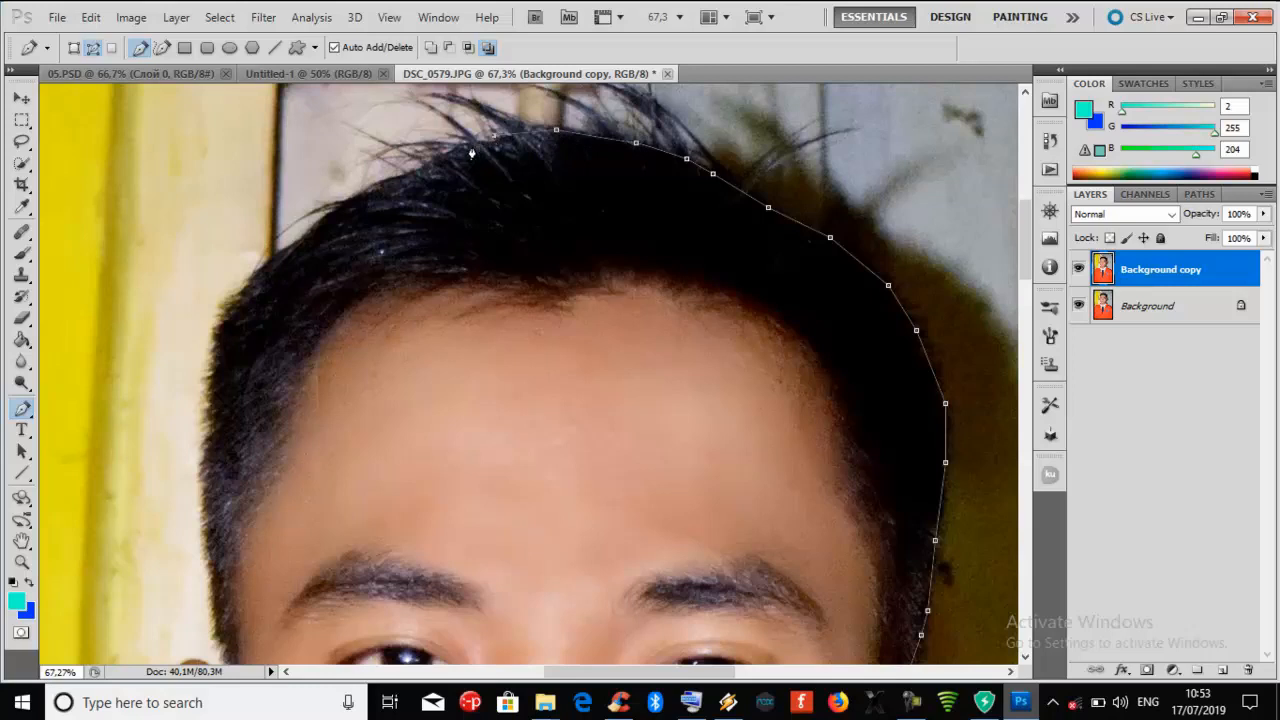
left_click(381, 183)
left_click(239, 298)
left_click(217, 336)
- Continue the path down the left side of the hair to the top of the left ear
scroll(215, 351, "down", 1)
left_click(211, 340)
scroll(211, 345, "down", 1)
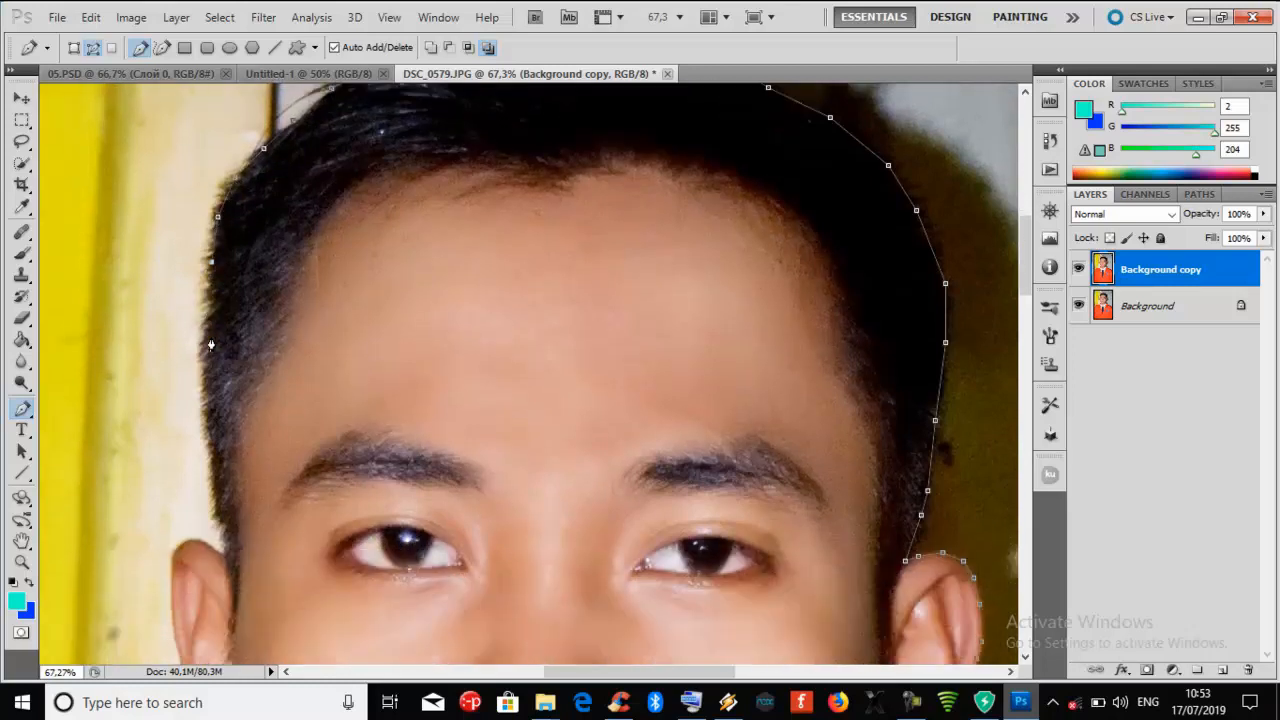
left_click(208, 345)
scroll(210, 352, "down", 1)
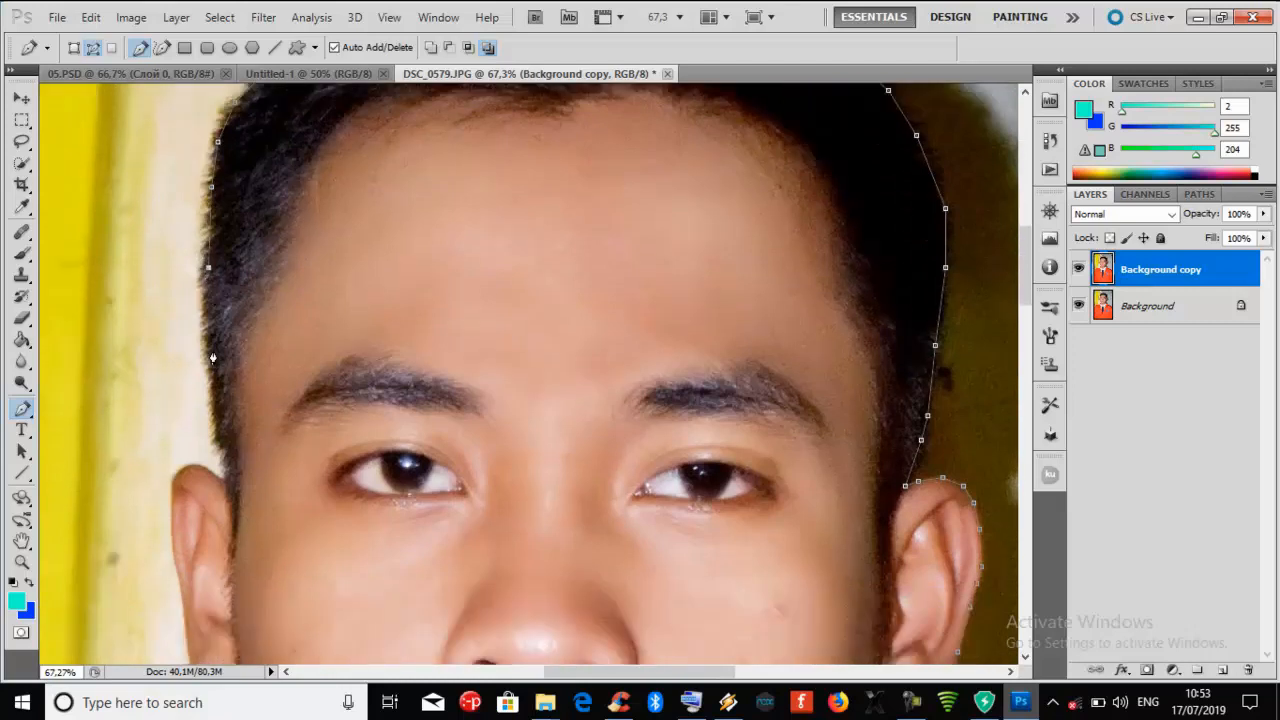
left_click(213, 350)
scroll(213, 352, "down", 1)
left_click(217, 352)
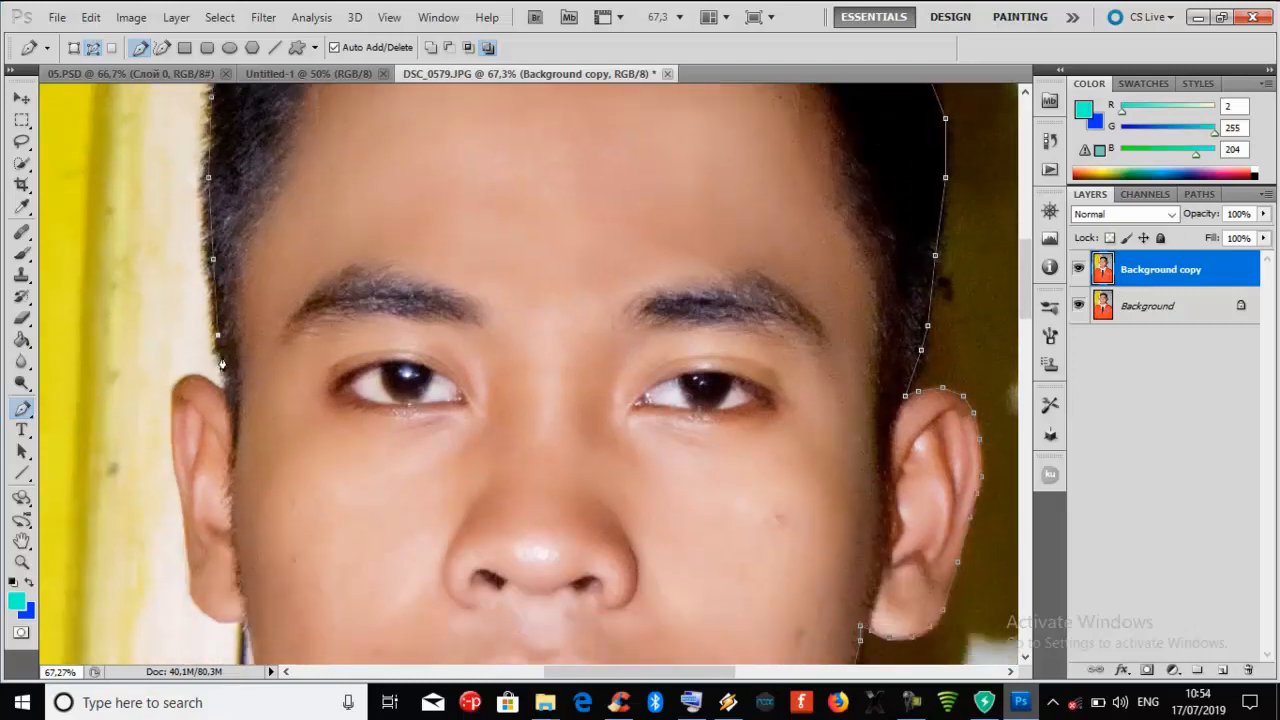
scroll(220, 360, "down", 1)
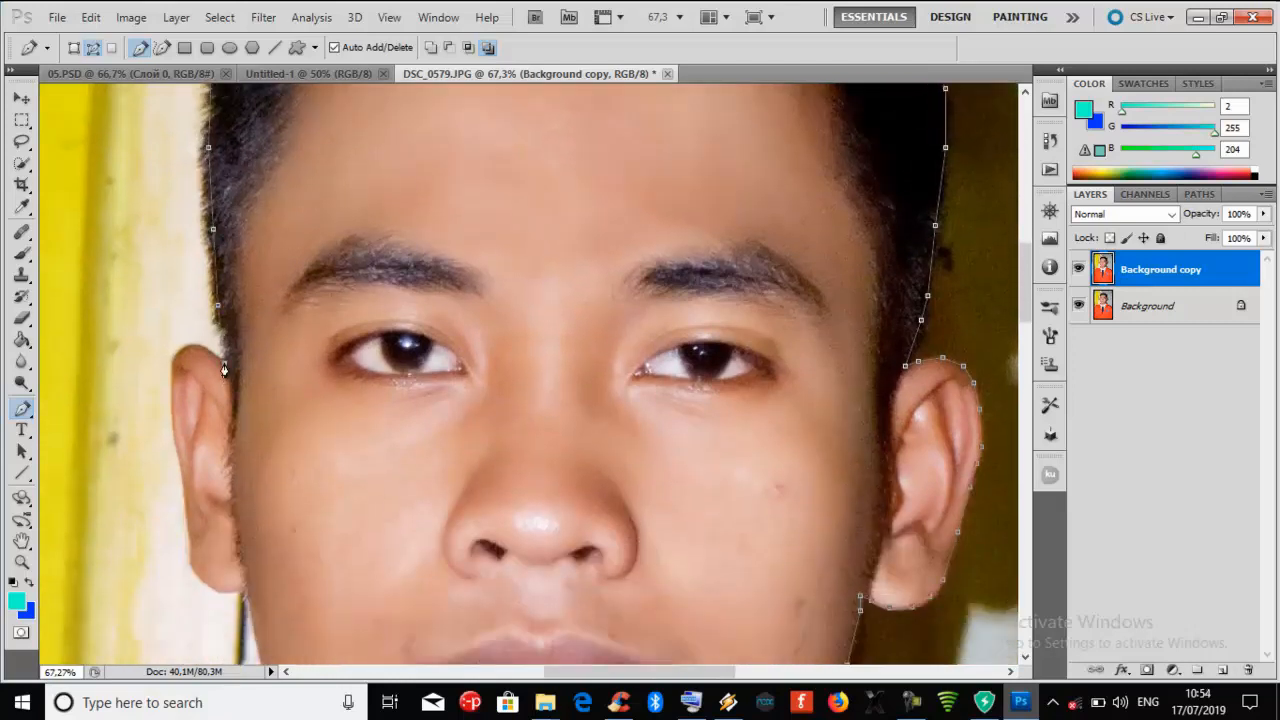
- Trace the path over the top of the left ear and down its outer edge toward the lobe
left_click(213, 353)
left_click(197, 344)
left_click(187, 347)
left_click(175, 353)
scroll(170, 372, "down", 1)
scroll(172, 370, "down", 1)
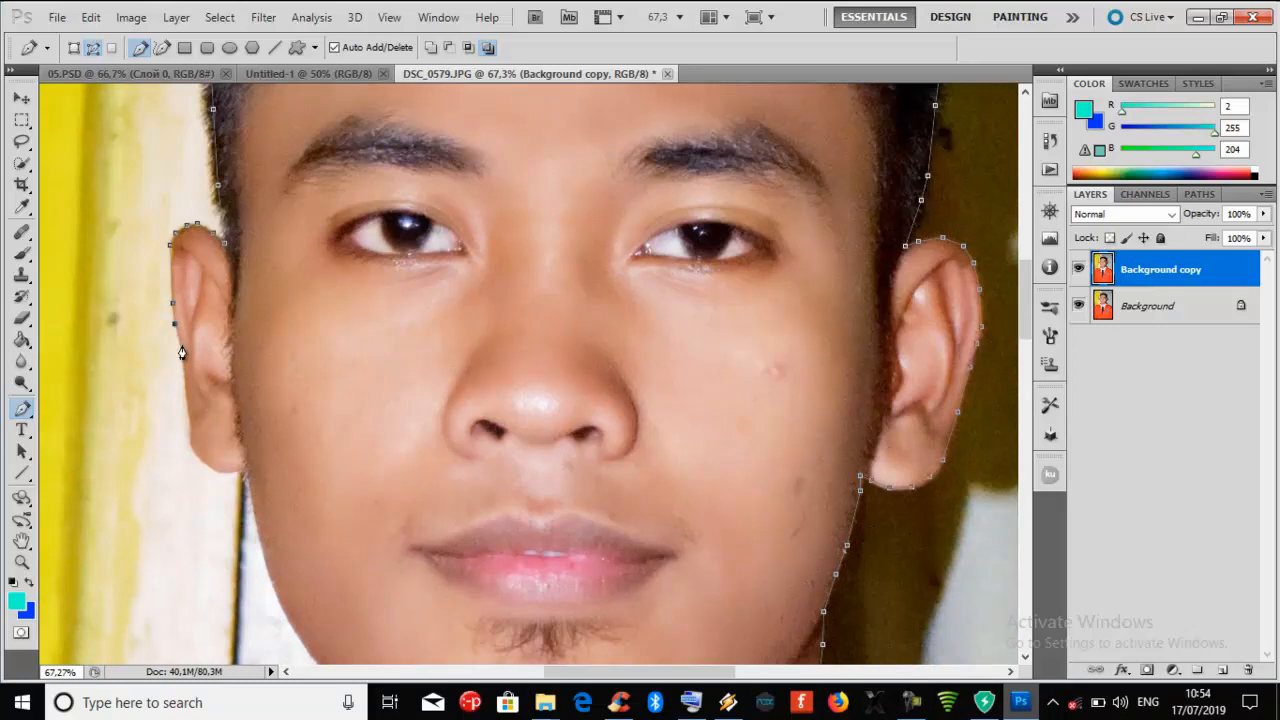
scroll(178, 350, "down", 1)
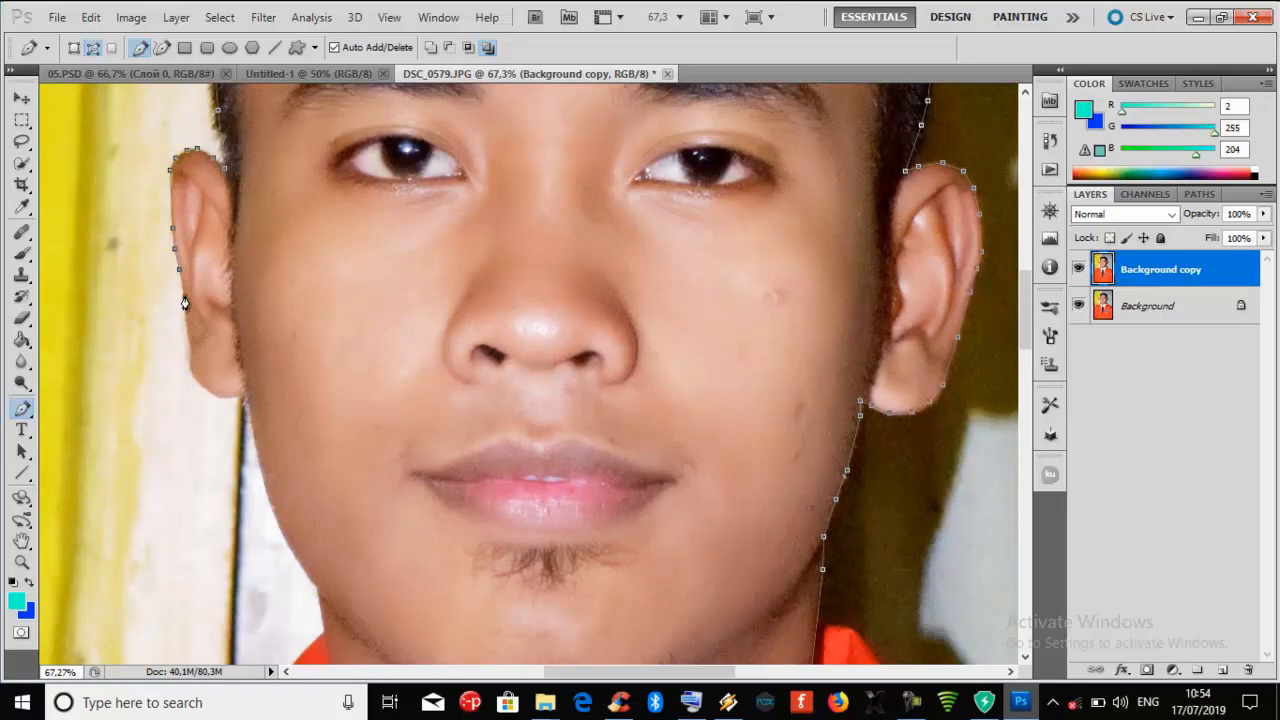
scroll(185, 303, "down", 1)
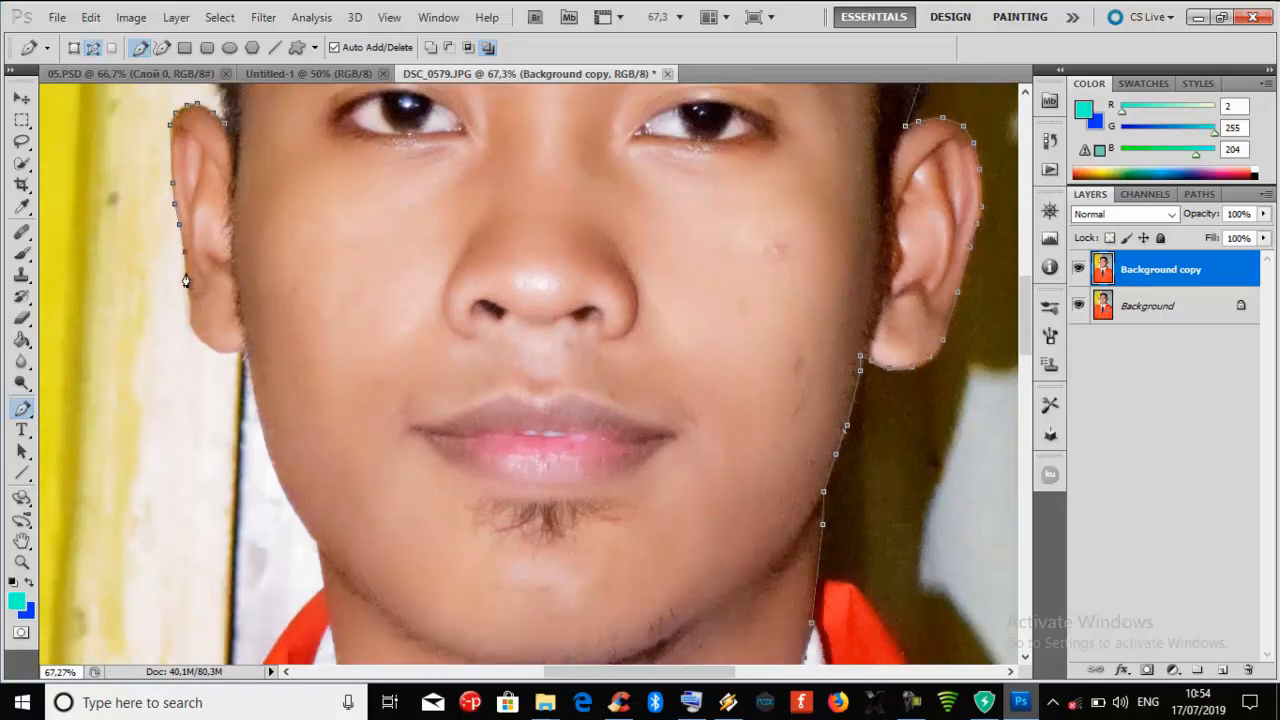
scroll(185, 281, "down", 1)
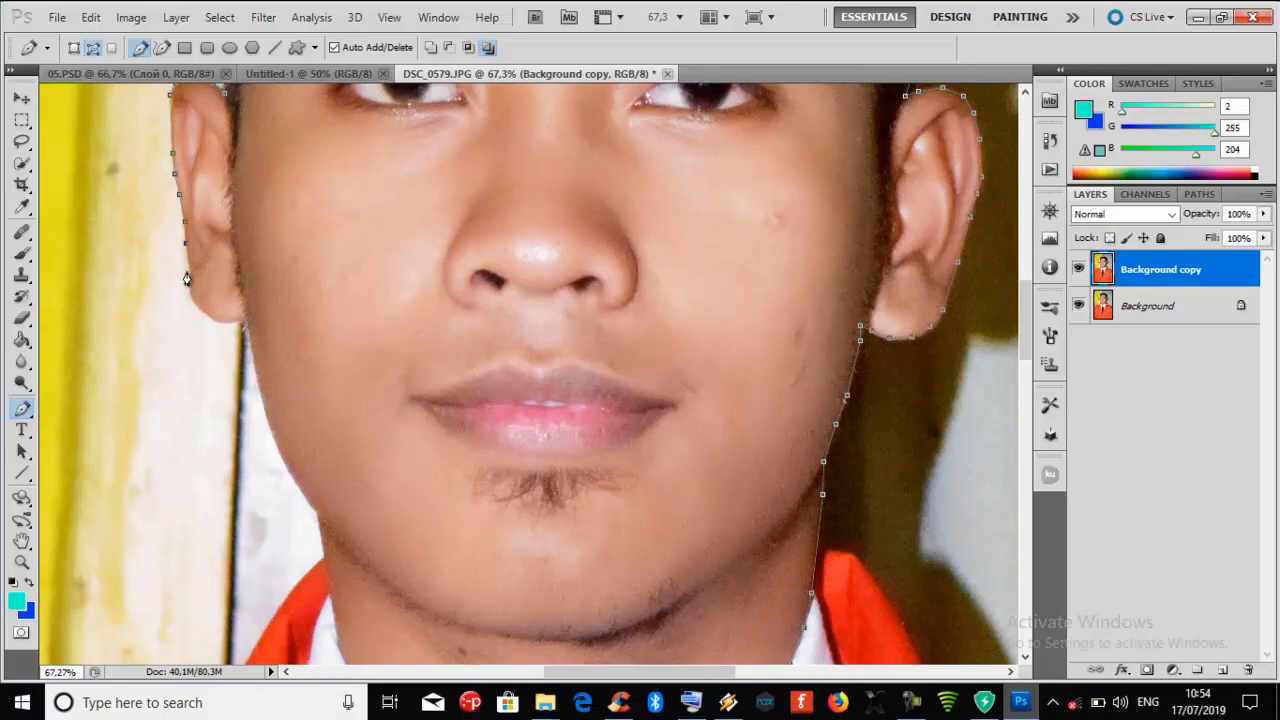
scroll(188, 277, "down", 1)
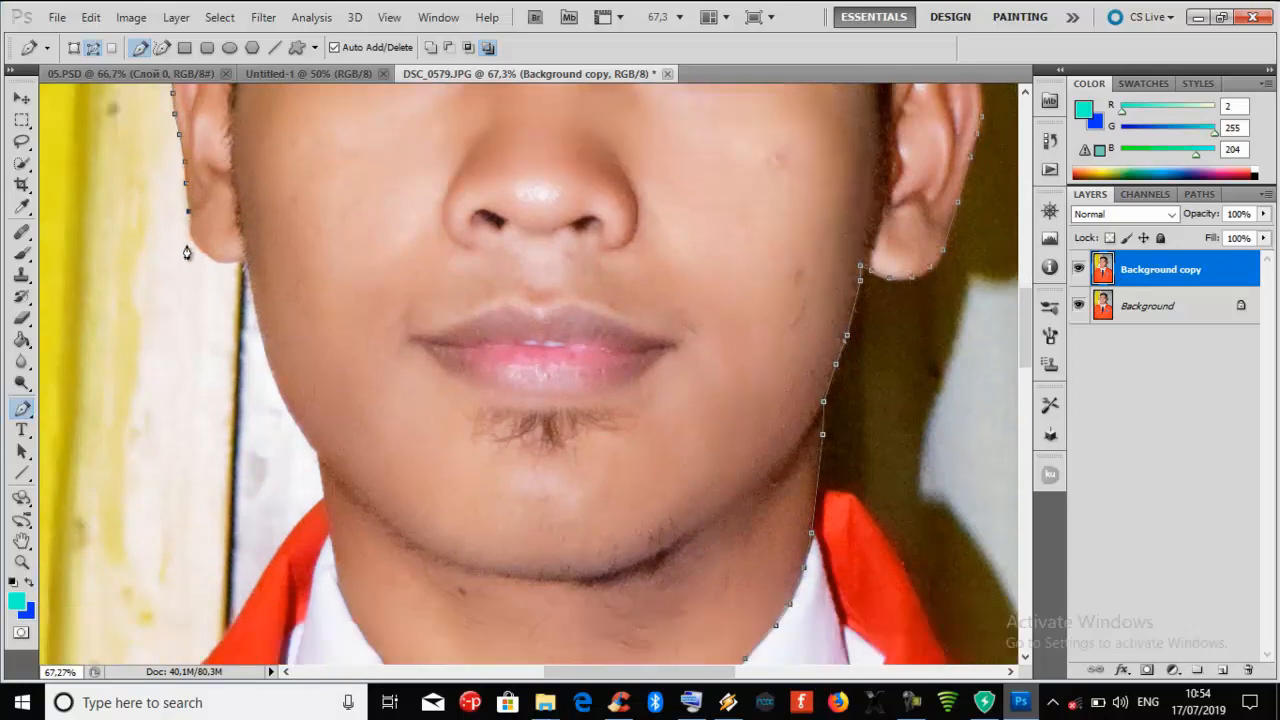
- Trace the path closely around the left earlobe to where it meets the cheek
scroll(190, 265, "up", 3)
left_click(200, 247)
left_click(203, 274)
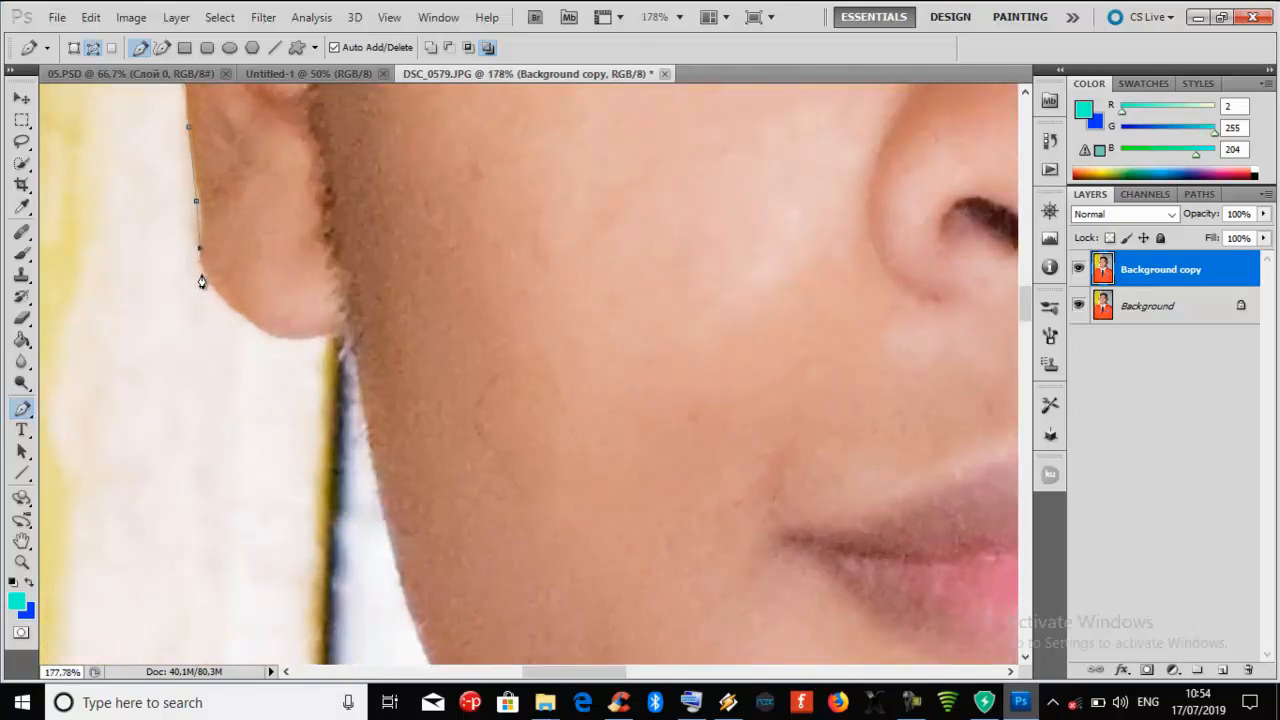
left_click(242, 312)
left_click(276, 334)
left_click(328, 334)
- Continue the Pen path from the earlobe down the edge of the left cheek
scroll(351, 329, "down", 1)
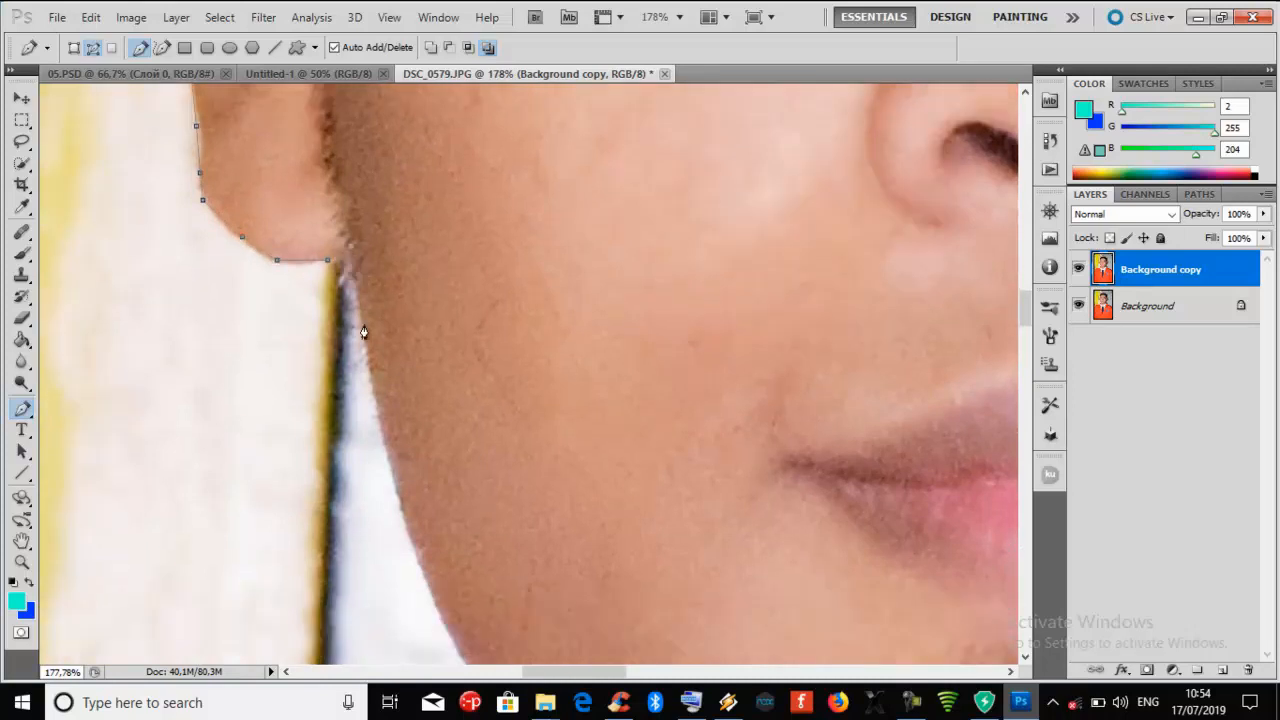
scroll(380, 285, "down", 1)
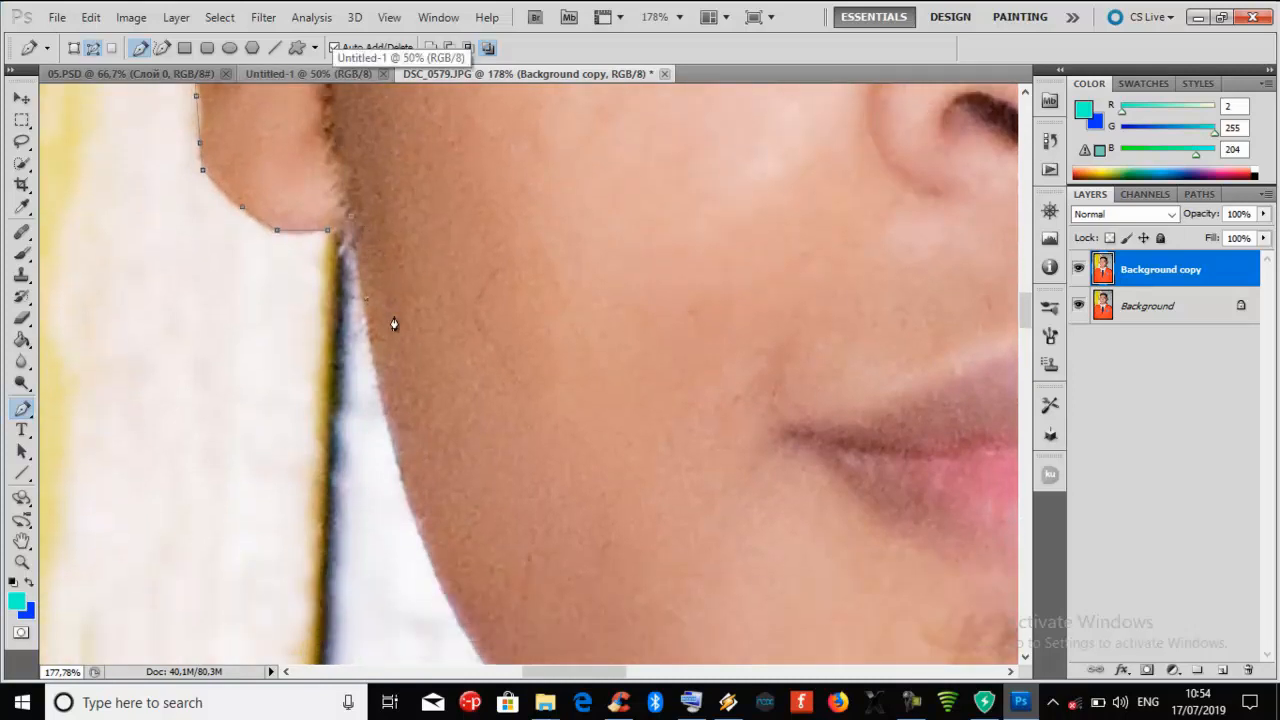
scroll(371, 320, "down", 1)
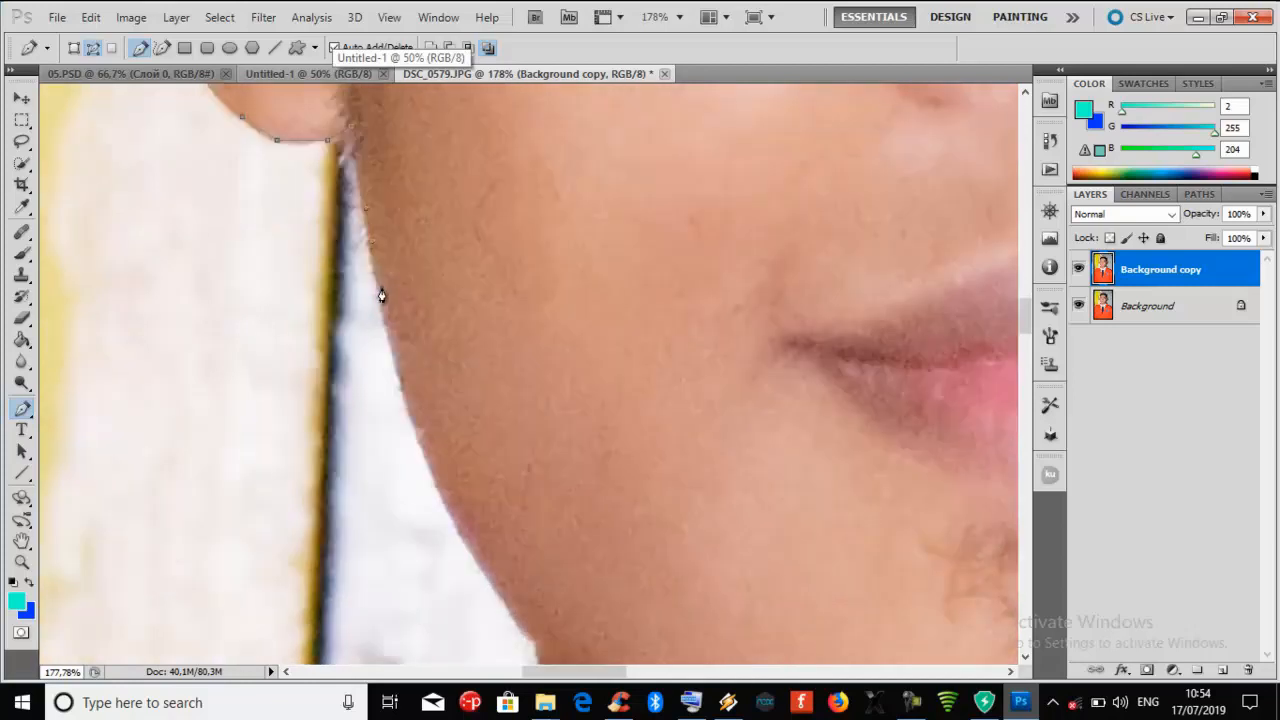
scroll(380, 292, "down", 1)
scroll(397, 277, "down", 1)
left_click(409, 265)
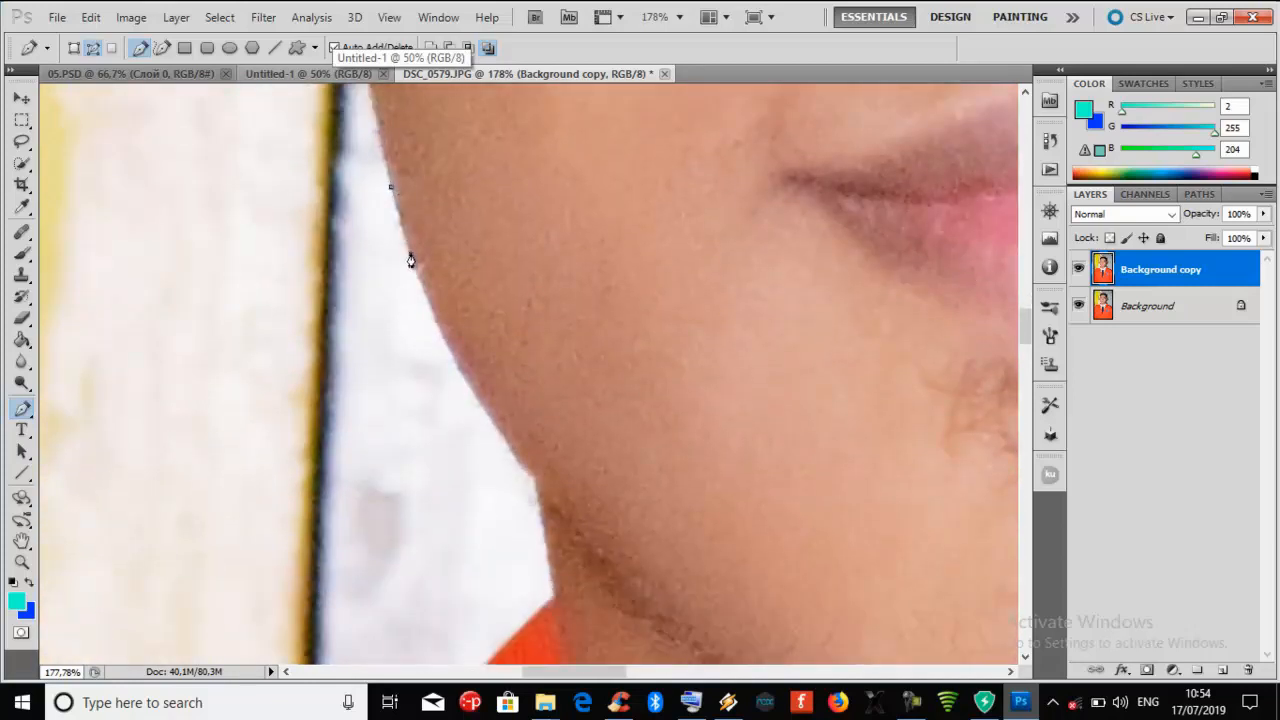
scroll(409, 264, "down", 1)
left_click(434, 254)
- Trace the path along the left jawline to the corner where the jaw meets the neck
scroll(440, 262, "down", 2)
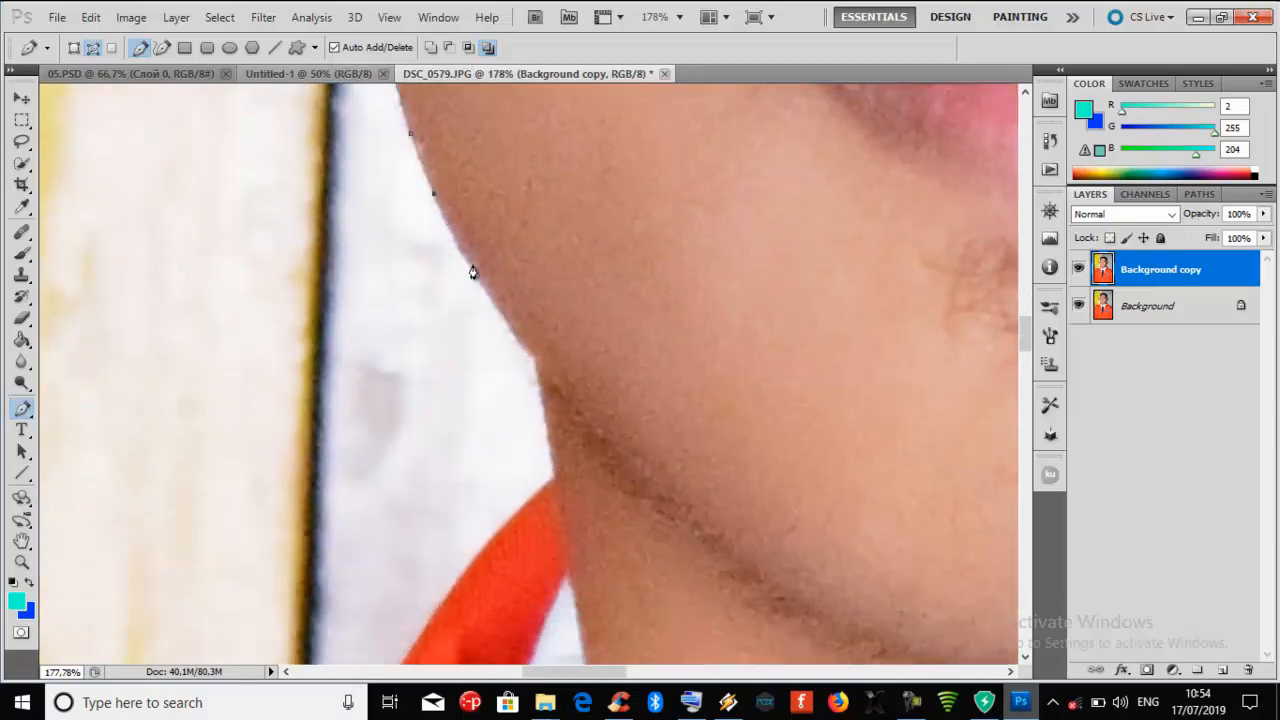
left_click(475, 274)
left_click(512, 330)
left_click(538, 357)
scroll(537, 360, "down", 1)
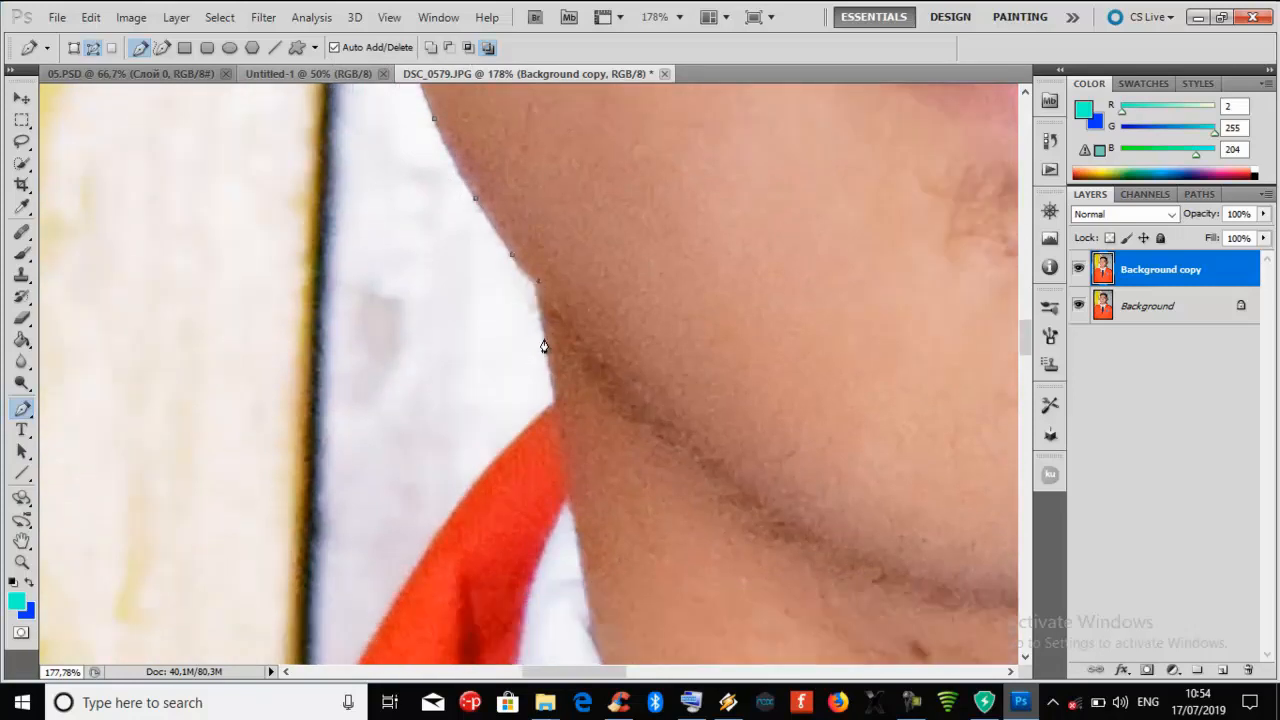
- Extend the path down the left side of the neck, past the tip of the red jacket collar
left_click(544, 341)
scroll(547, 335, "down", 1)
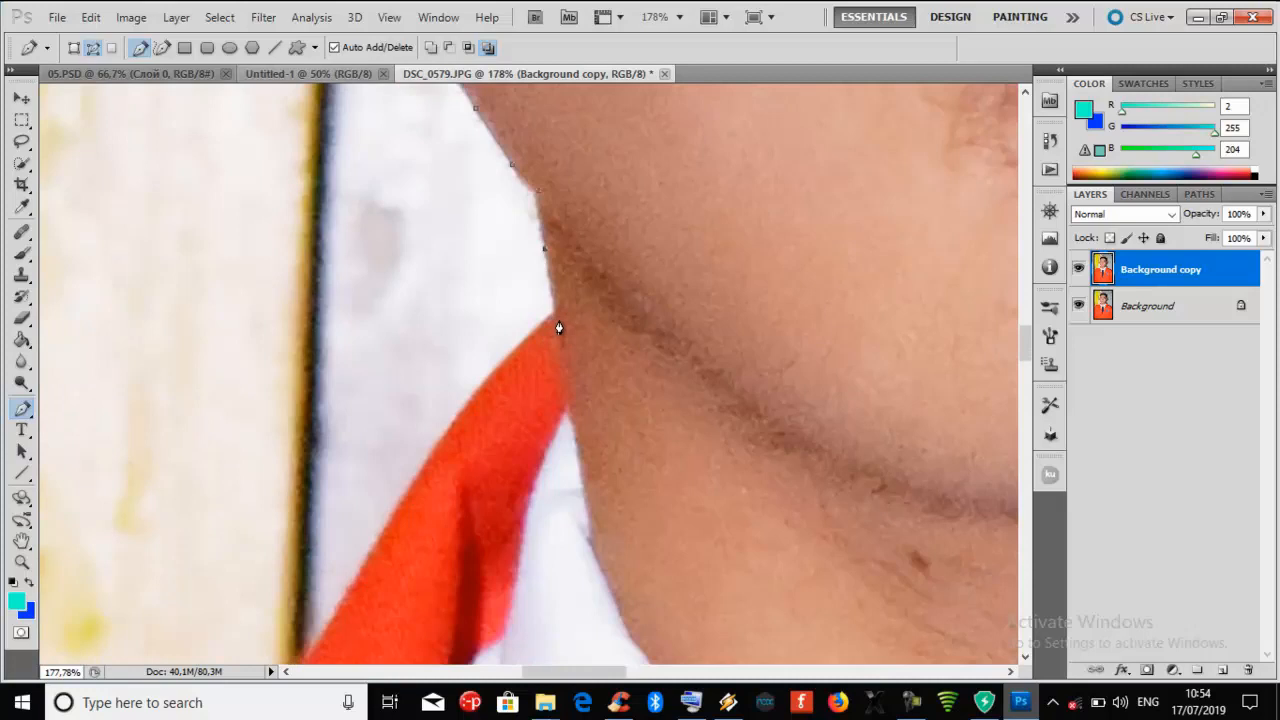
left_click(557, 324)
scroll(557, 324, "down", 1)
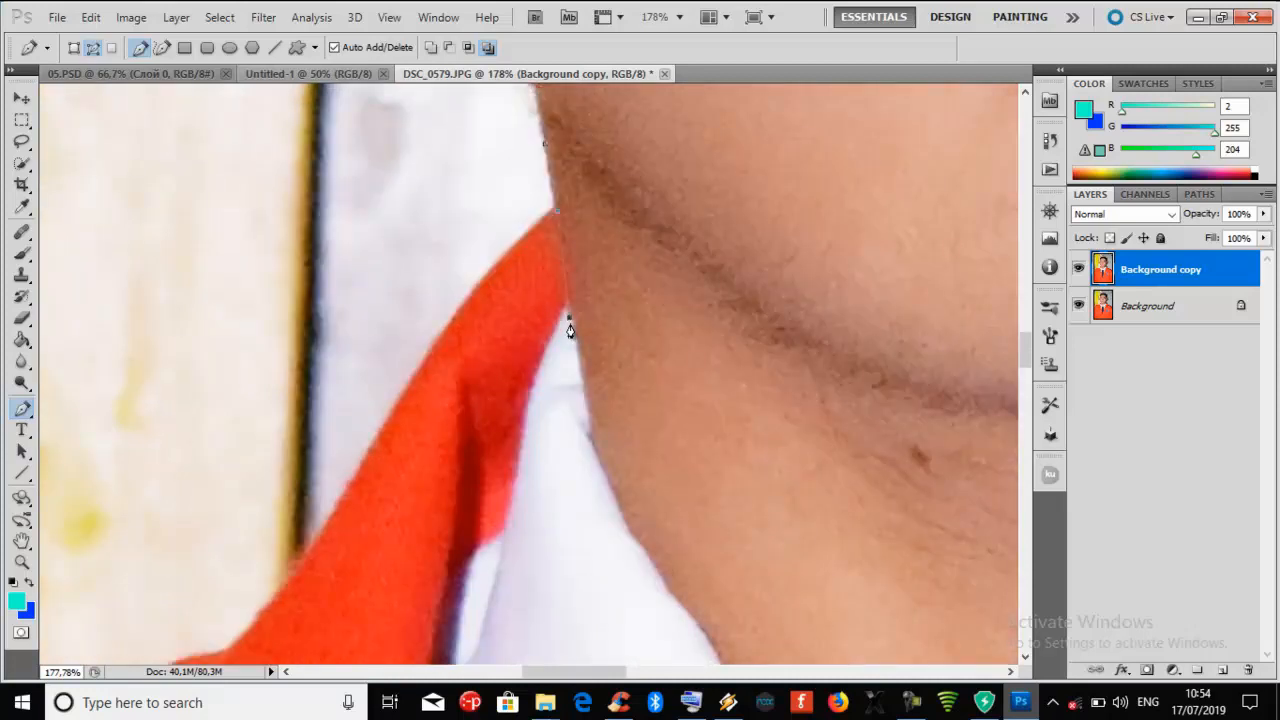
left_click(570, 330)
scroll(572, 332, "down", 1)
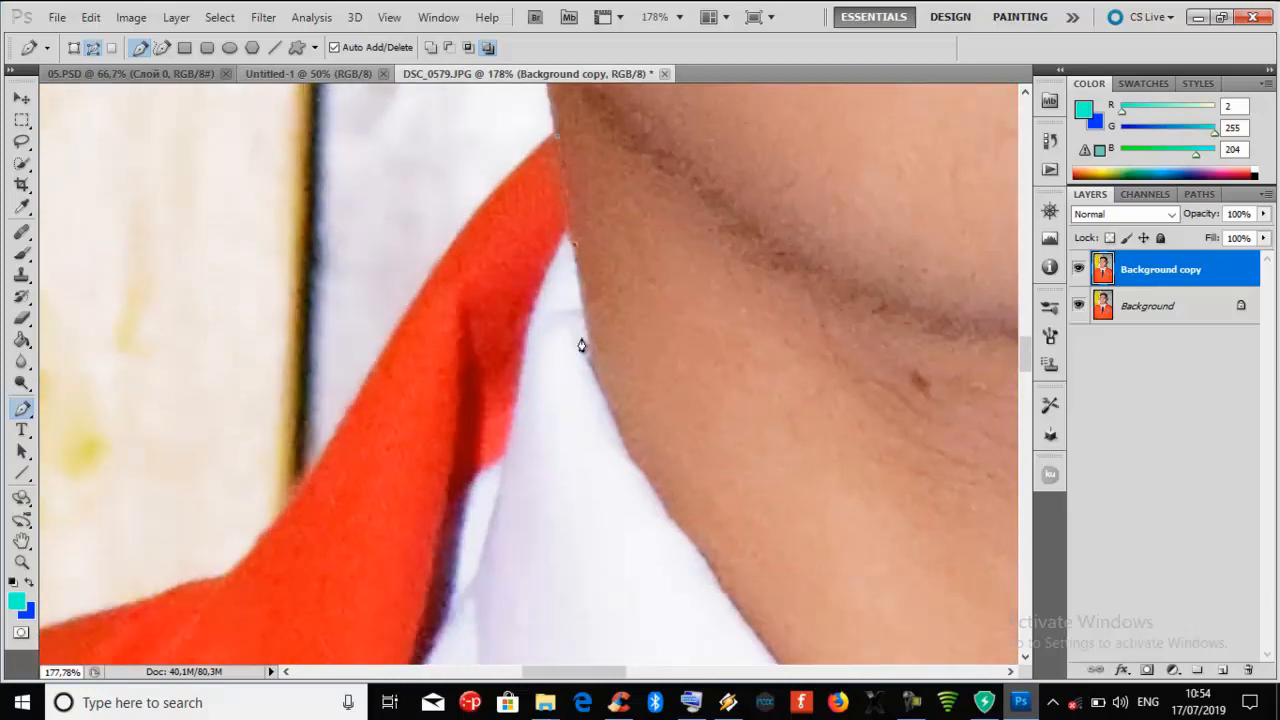
- Trace the path along the upper part of the edge between the neck and the left white shirt collar
left_click(591, 357)
left_click(601, 391)
scroll(605, 392, "down", 1)
left_click(625, 368)
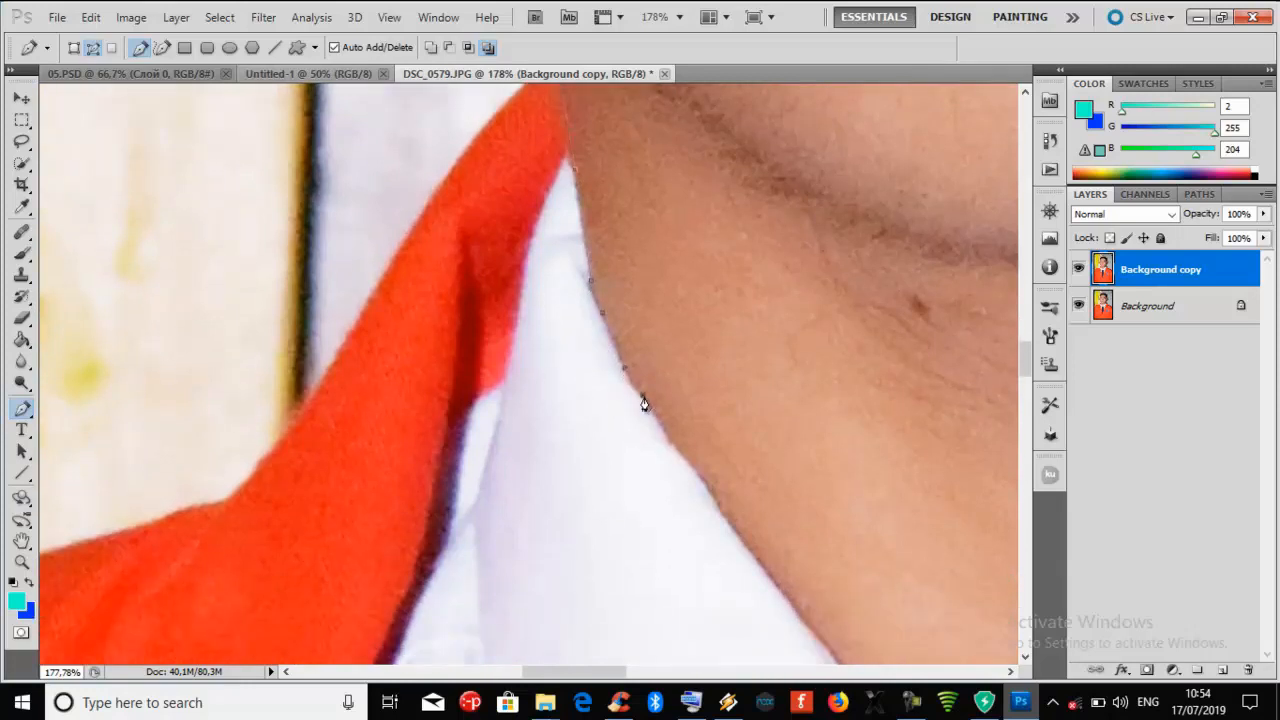
left_click(642, 392)
scroll(644, 400, "down", 1)
left_click(670, 355)
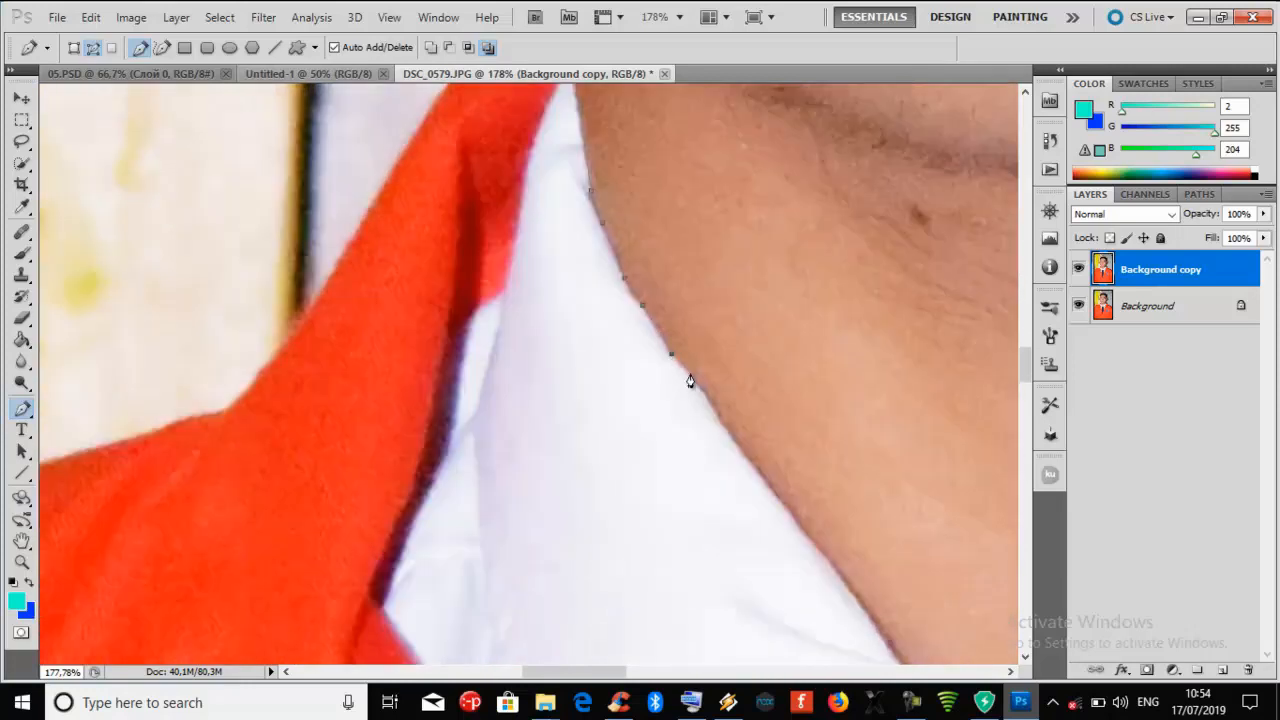
left_click(702, 391)
- Continue the path down the neck's edge to the corner where the left shirt collar folds inward
scroll(713, 404, "down", 1)
left_click(733, 395)
left_click(768, 437)
scroll(820, 472, "down", 1)
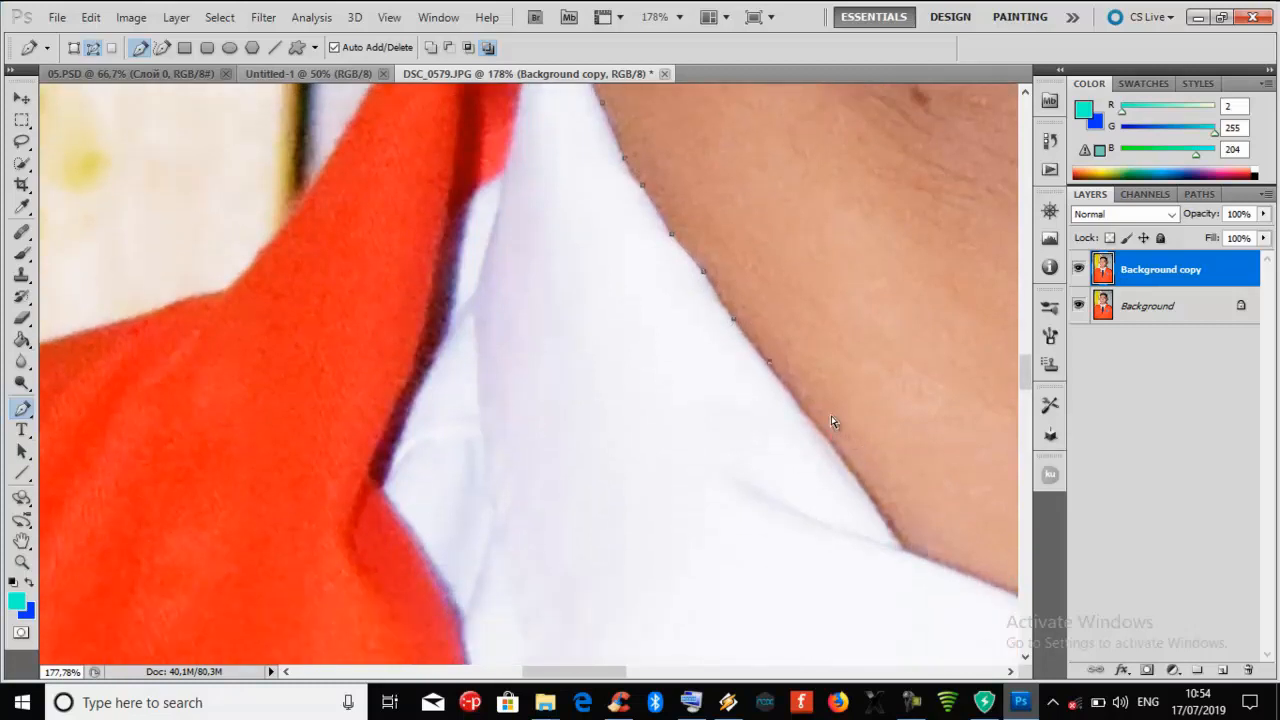
left_click(792, 400)
left_click(839, 453)
left_click(885, 515)
left_click(900, 547)
- Trace the collar edge to the V at the base of the neck and close the path at its starting point
left_click_drag(555, 672, 599, 612)
left_click(570, 578)
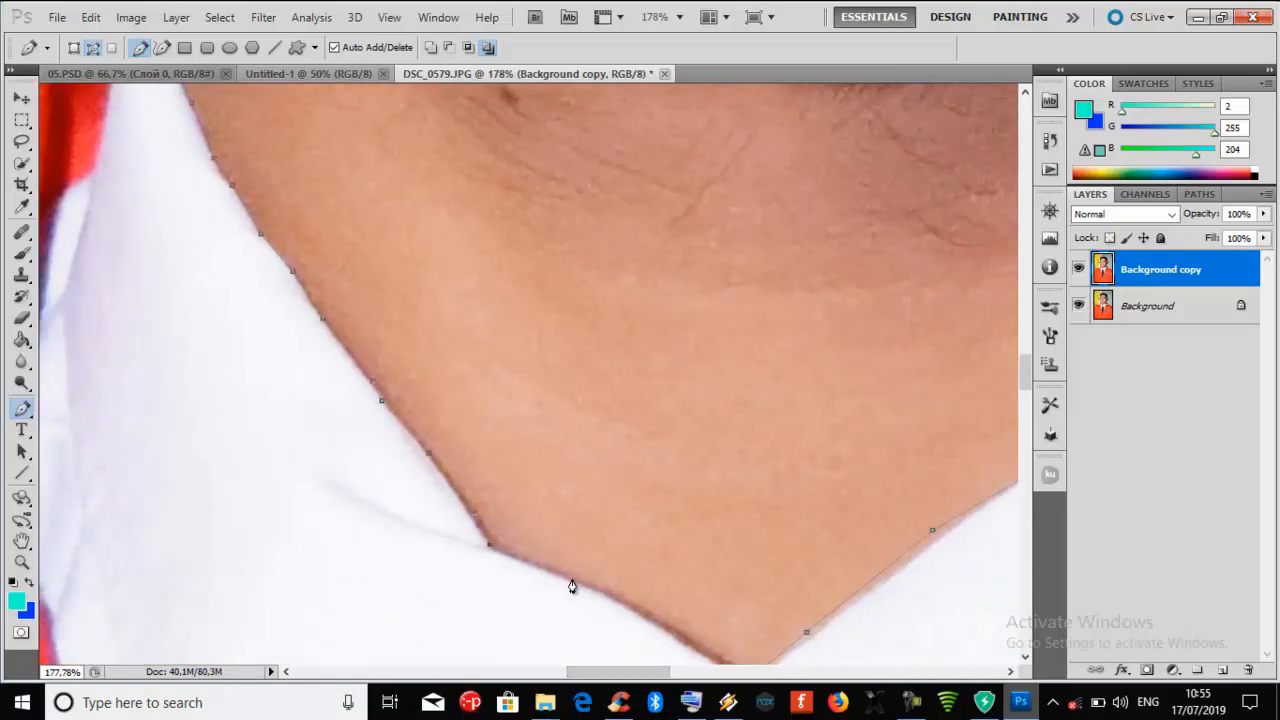
left_click(617, 601)
scroll(697, 646, "down", 1)
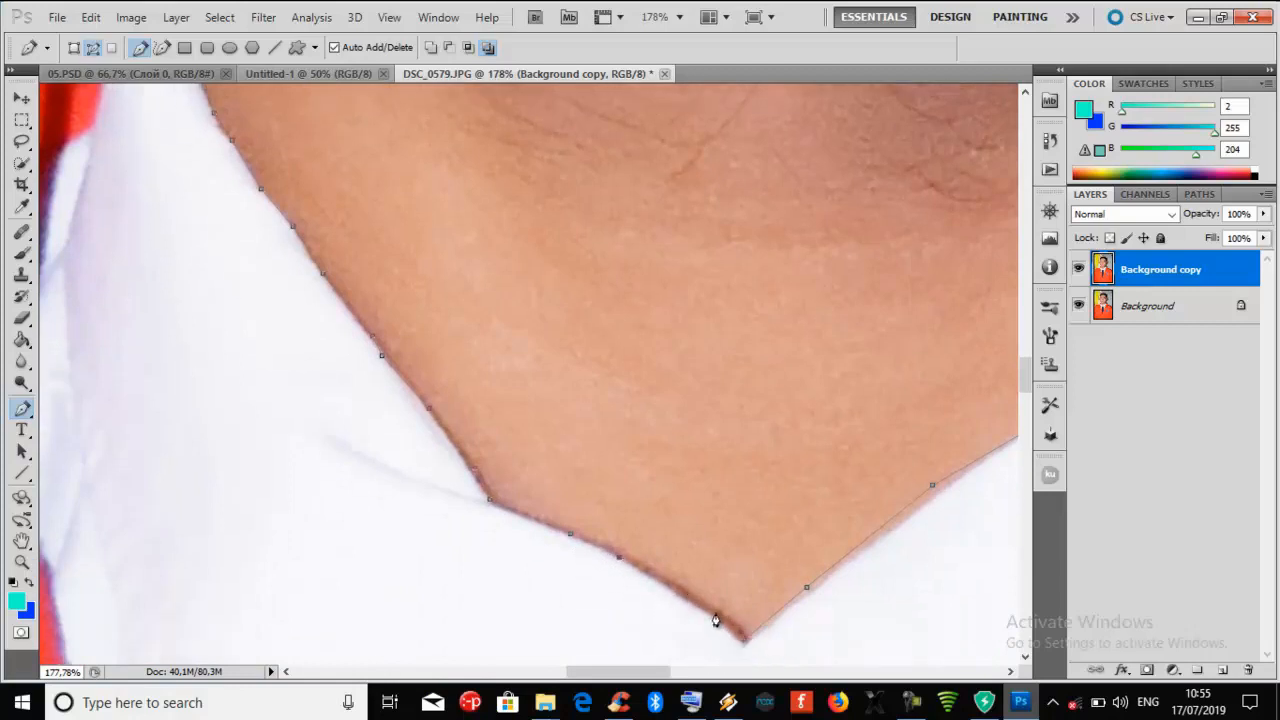
left_click(707, 613)
left_click(742, 642)
- Convert the closed path into a new anti-aliased selection with a feather radius of 0 pixels
right_click(745, 393)
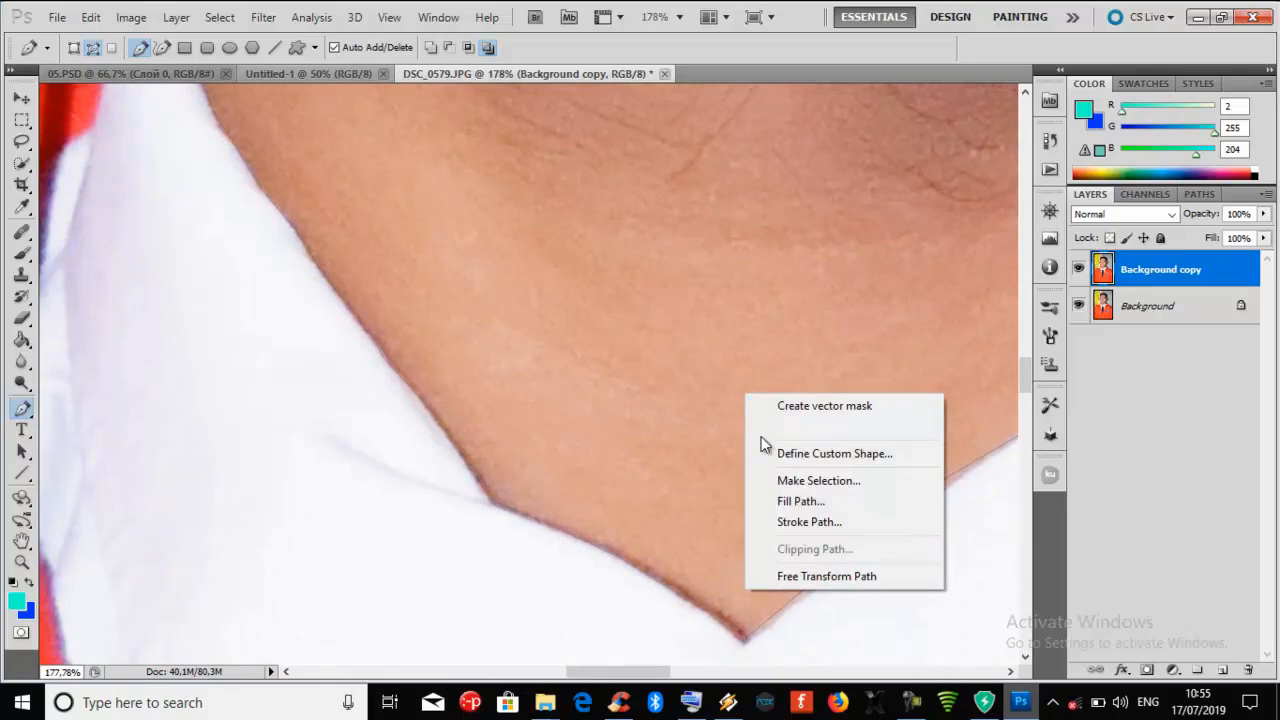
left_click(775, 482)
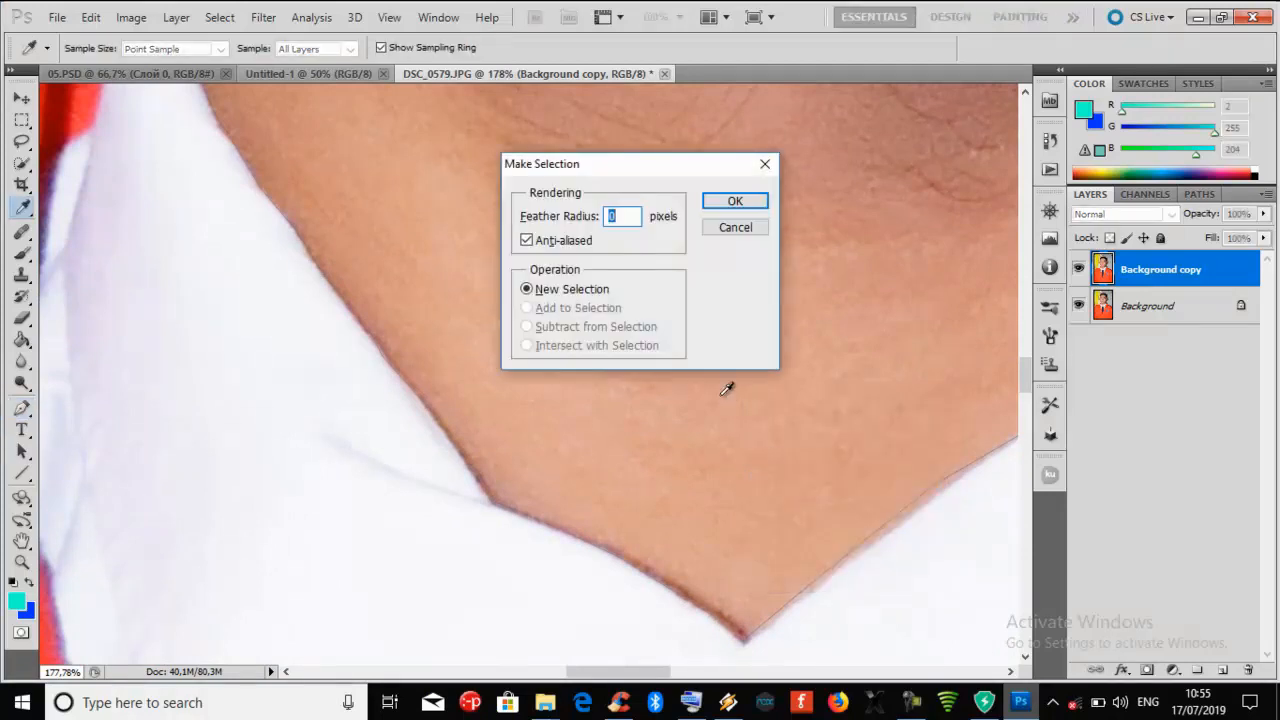
left_click(733, 202)
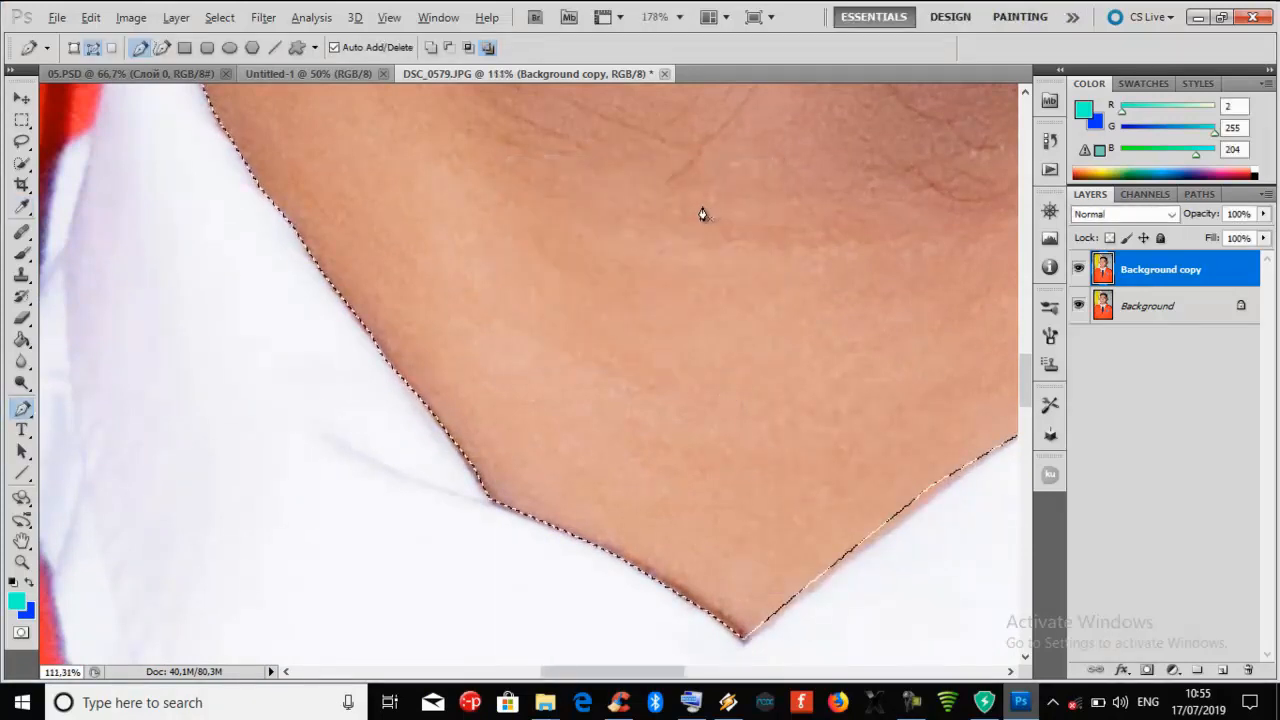
scroll(705, 210, "down", 5)
scroll(703, 214, "down", 2)
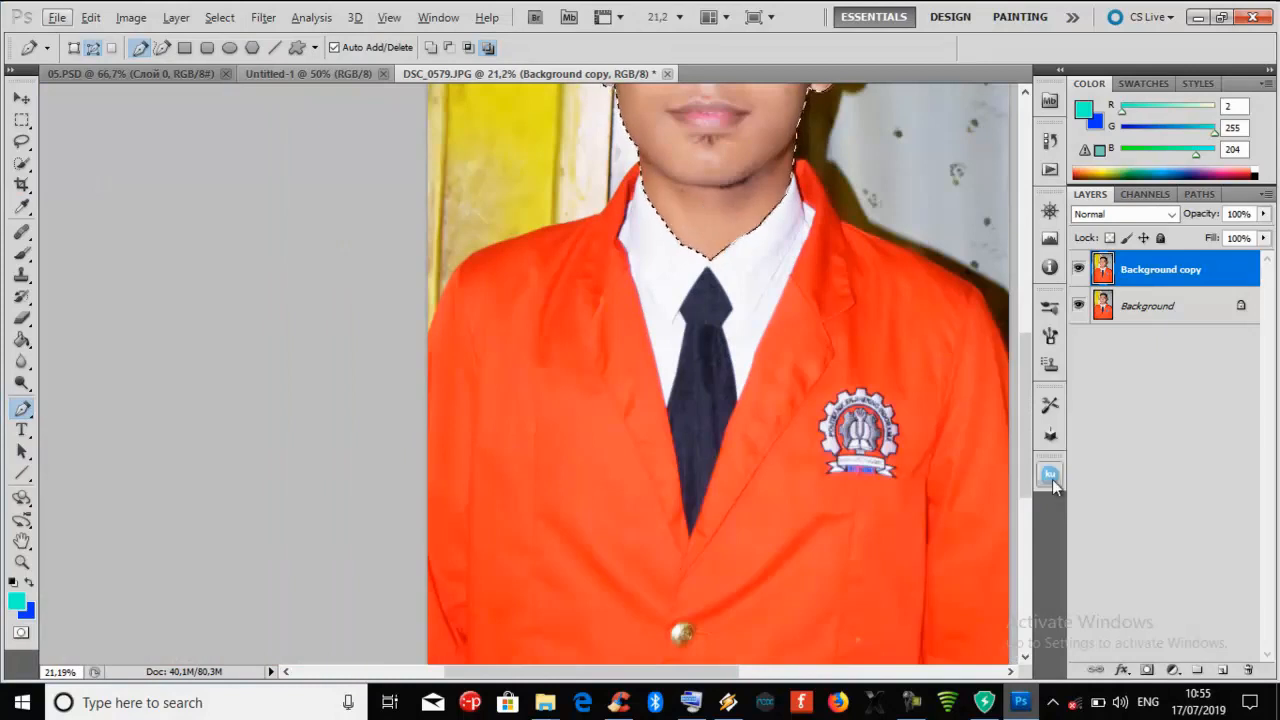
left_click_drag(1025, 434, 1007, 291)
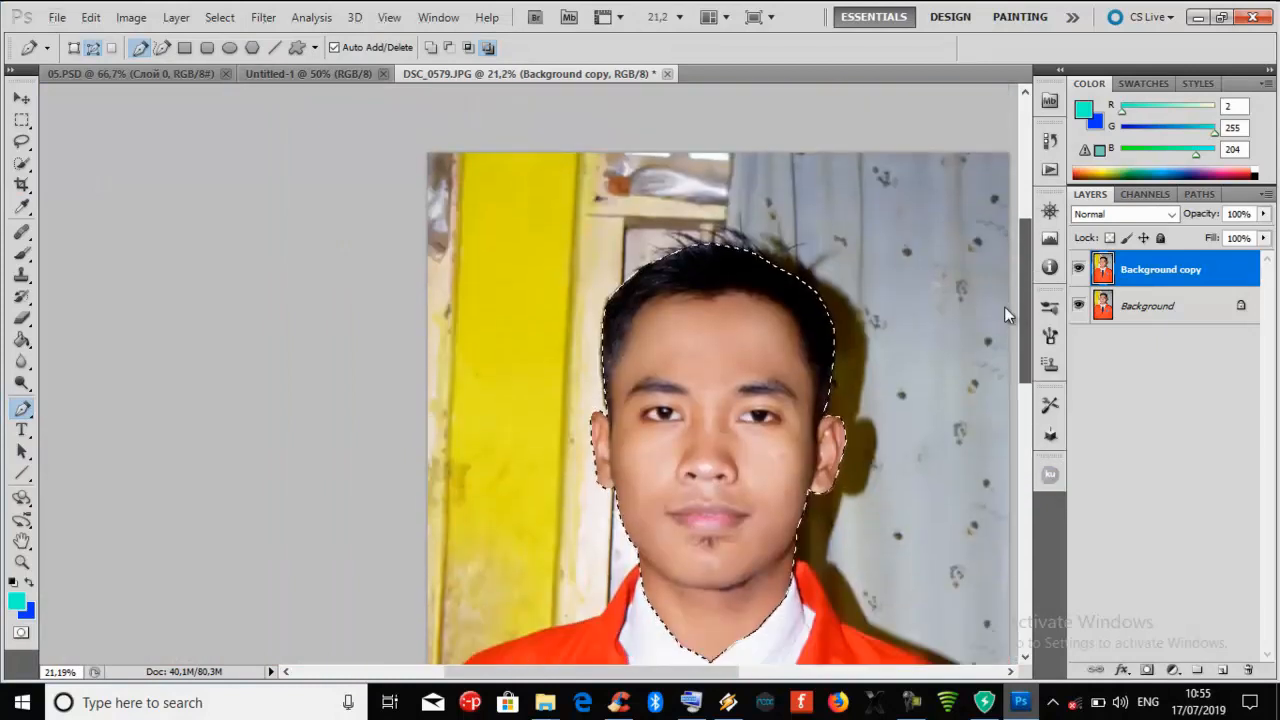
- Copy the suit from 05.PSD into the blue Untitled-1 document and align it with the bottom of the canvas
left_click(337, 73)
left_click(178, 74)
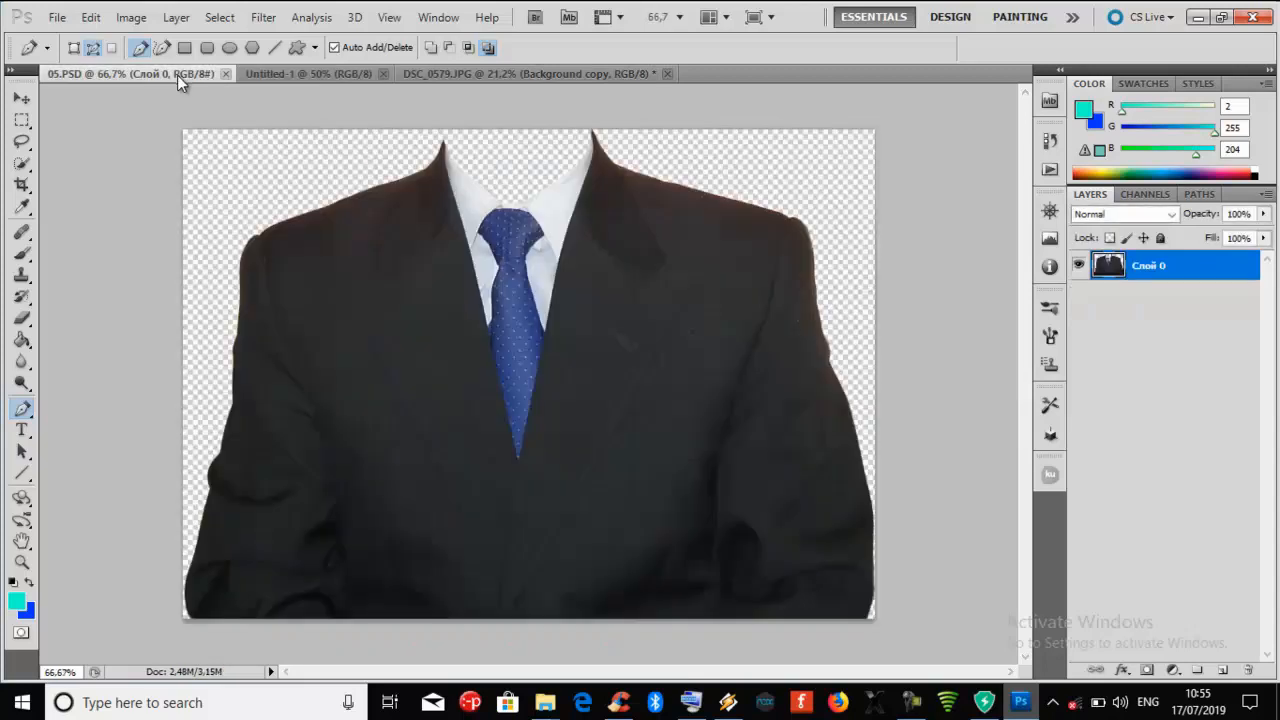
left_click(22, 98)
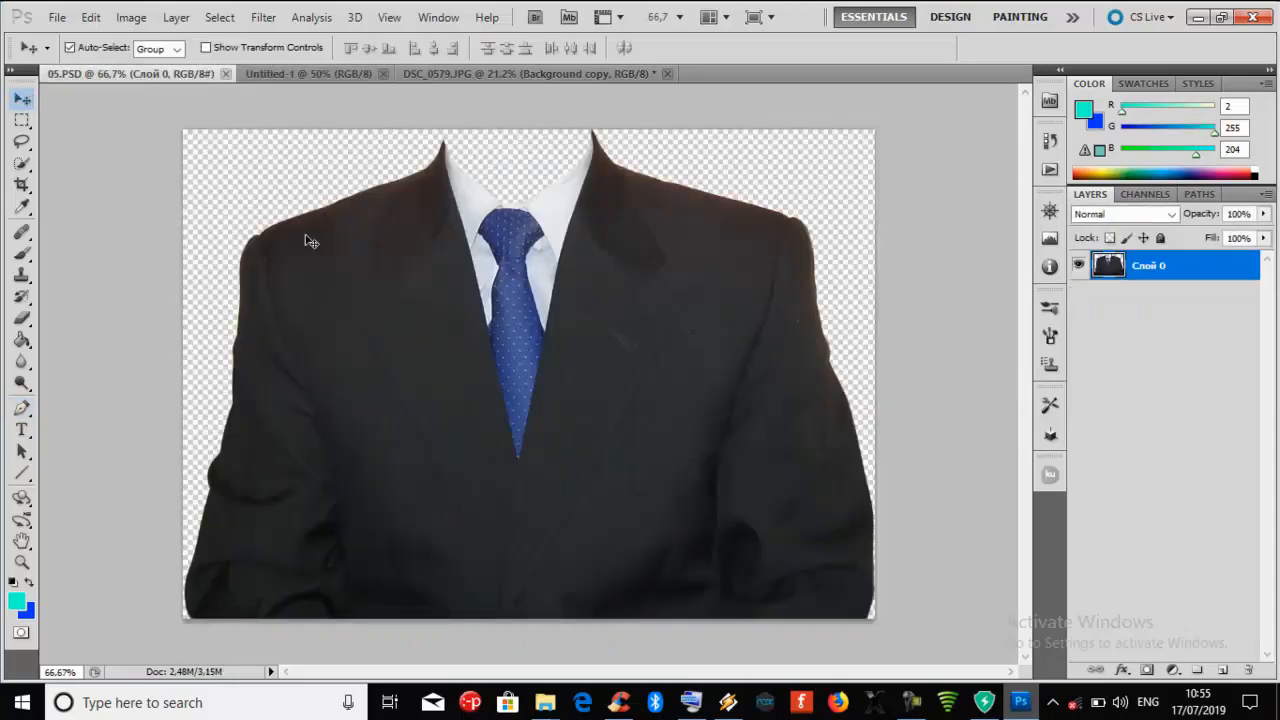
left_click_drag(528, 434, 474, 200)
left_click_drag(359, 96, 491, 329)
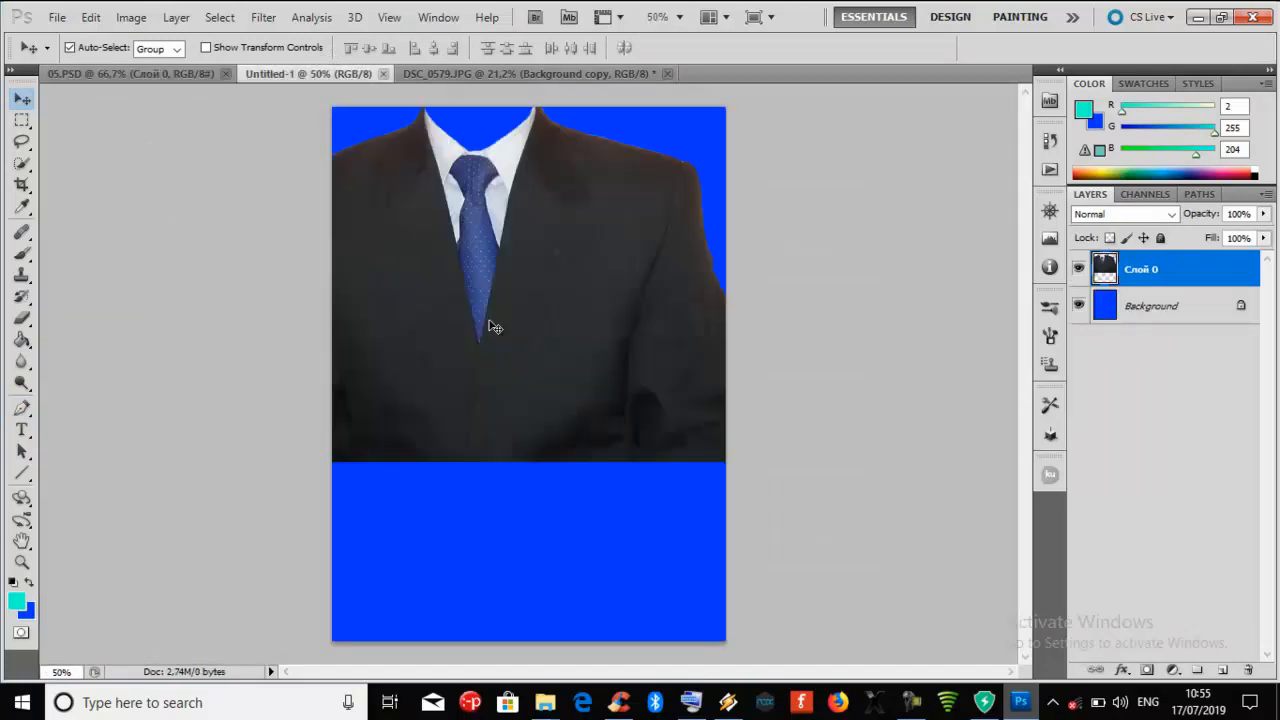
left_click_drag(537, 280, 581, 493)
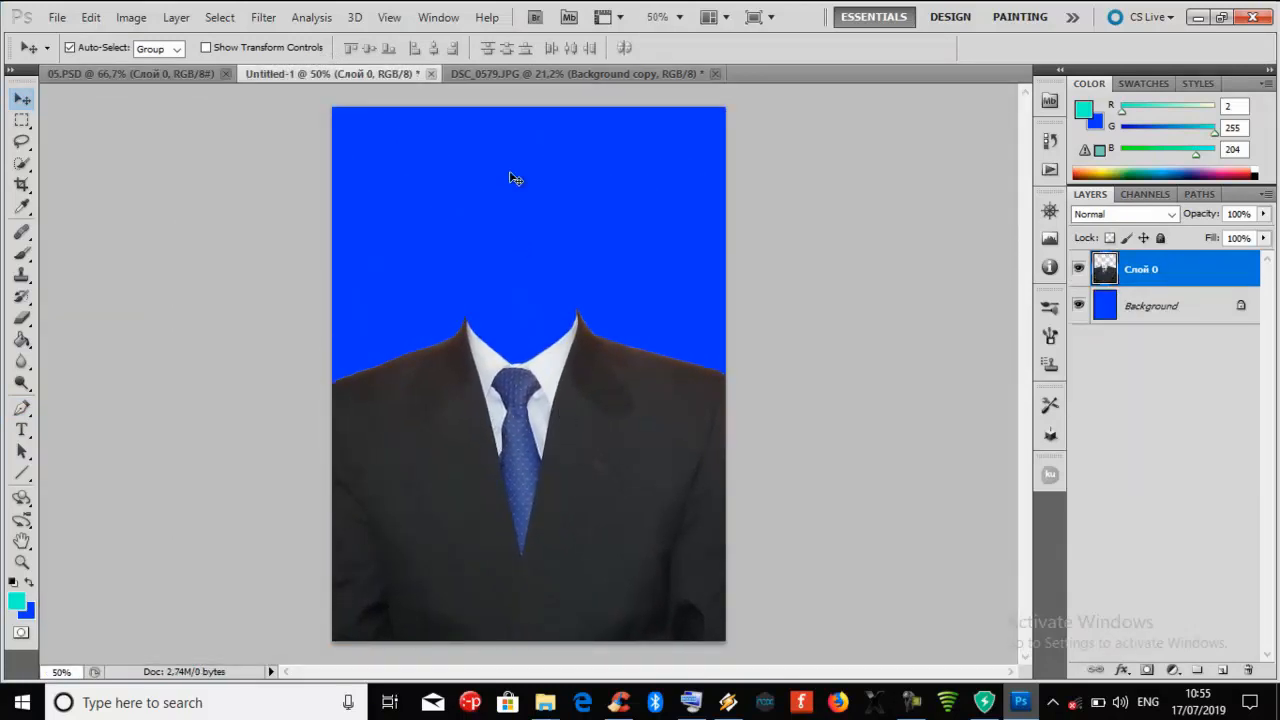
- Copy the selected head from DSC_0579.JPG into Untitled-1 and turn on the transform controls
left_click(529, 74)
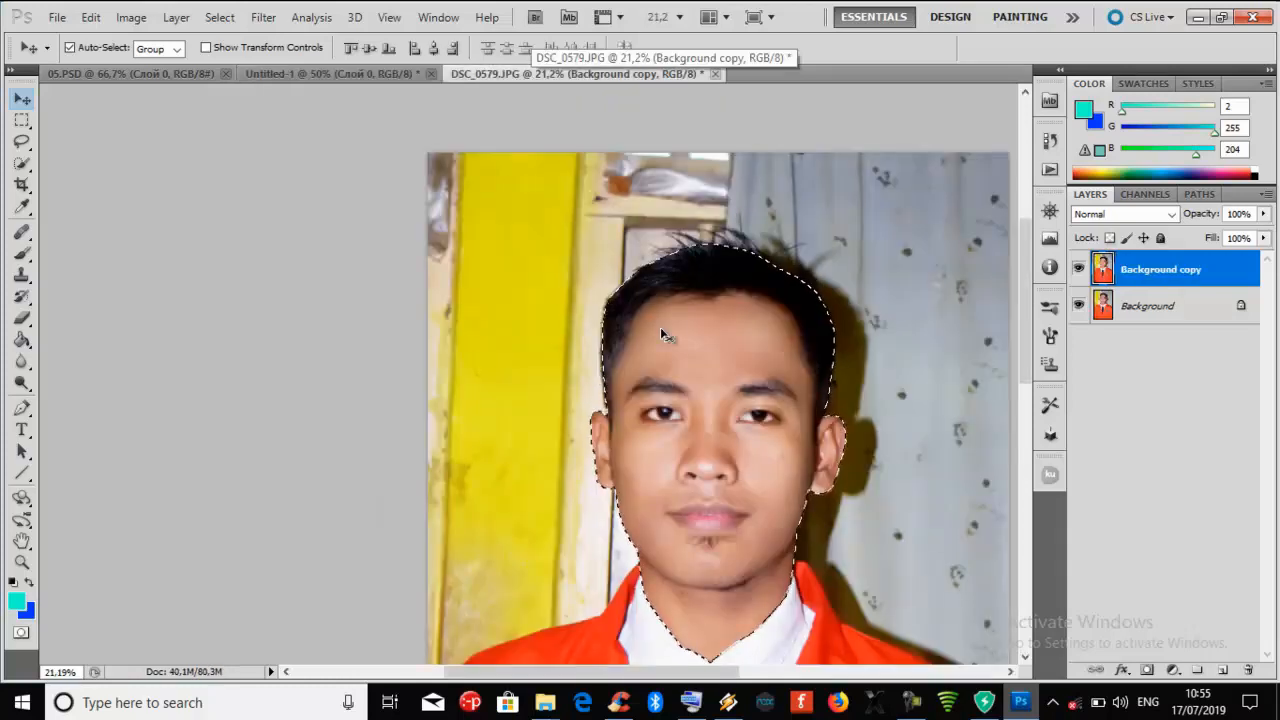
left_click_drag(690, 388, 521, 287)
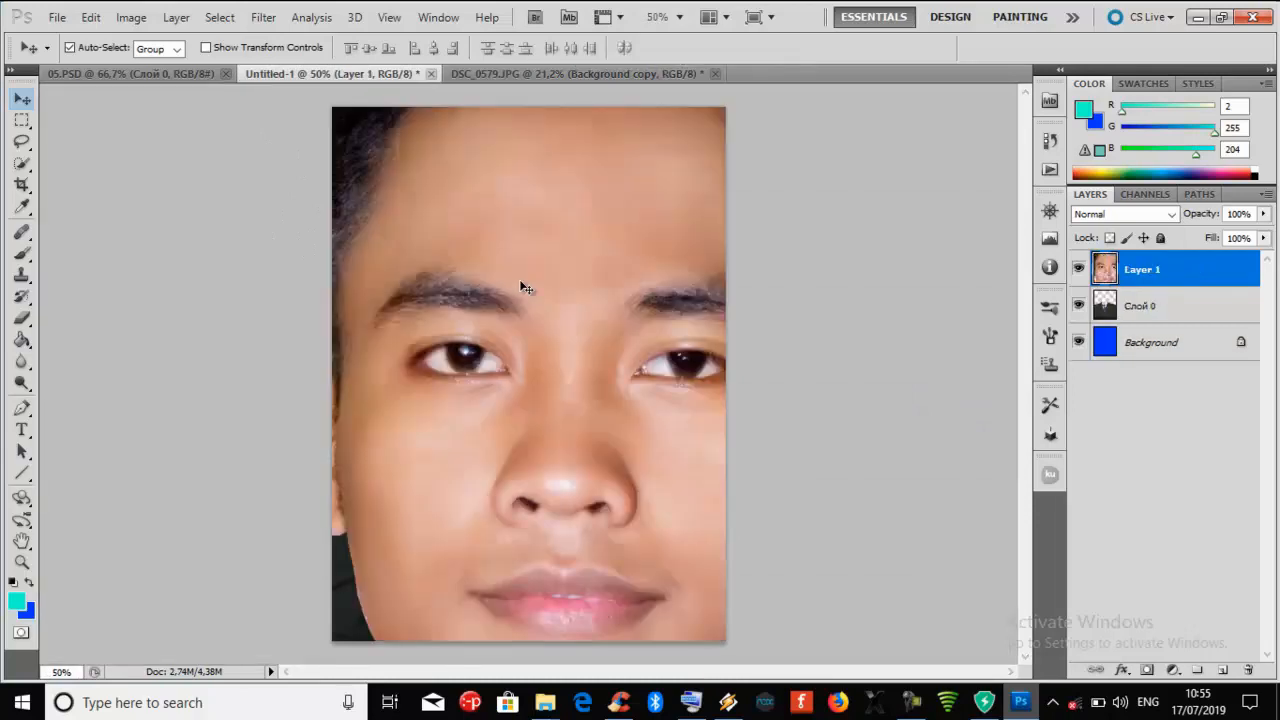
scroll(505, 252, "down", 4)
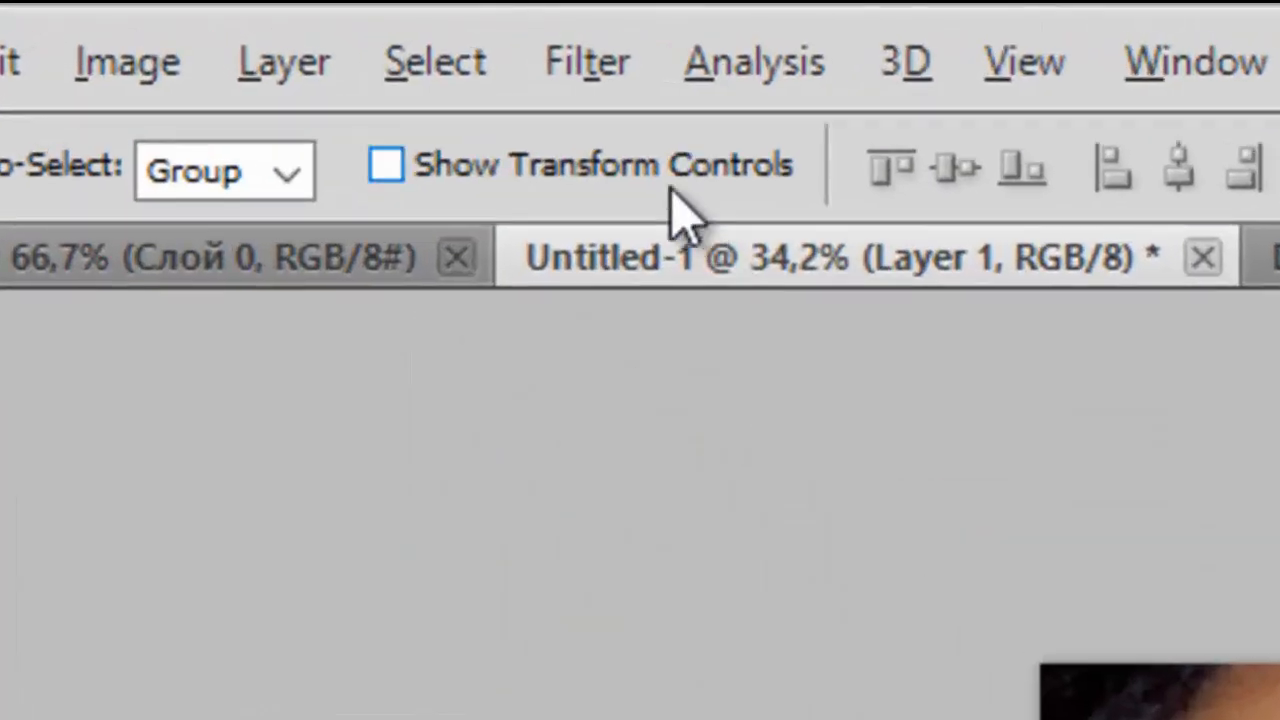
left_click(663, 172)
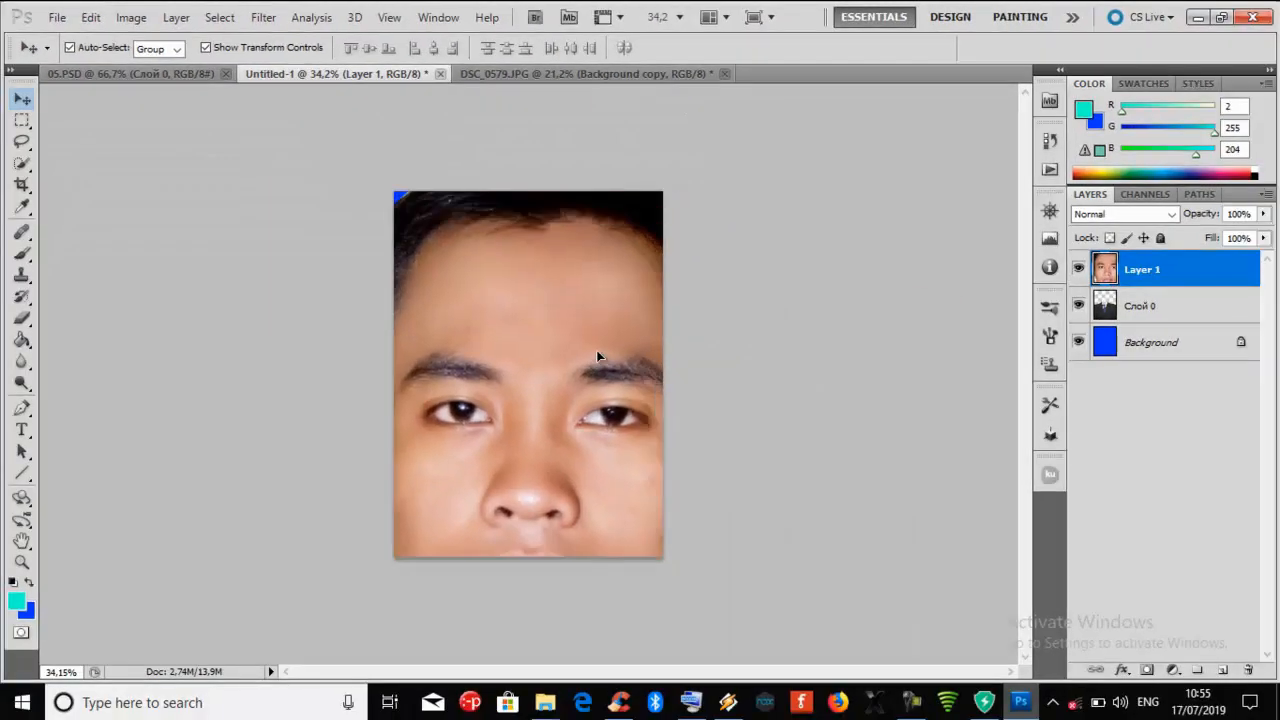
- Scale the head layer down to about 35% width and 33% height within the canvas and apply the transform
left_click_drag(597, 352, 592, 366)
left_click_drag(751, 148, 581, 412)
left_click_drag(486, 498, 568, 264)
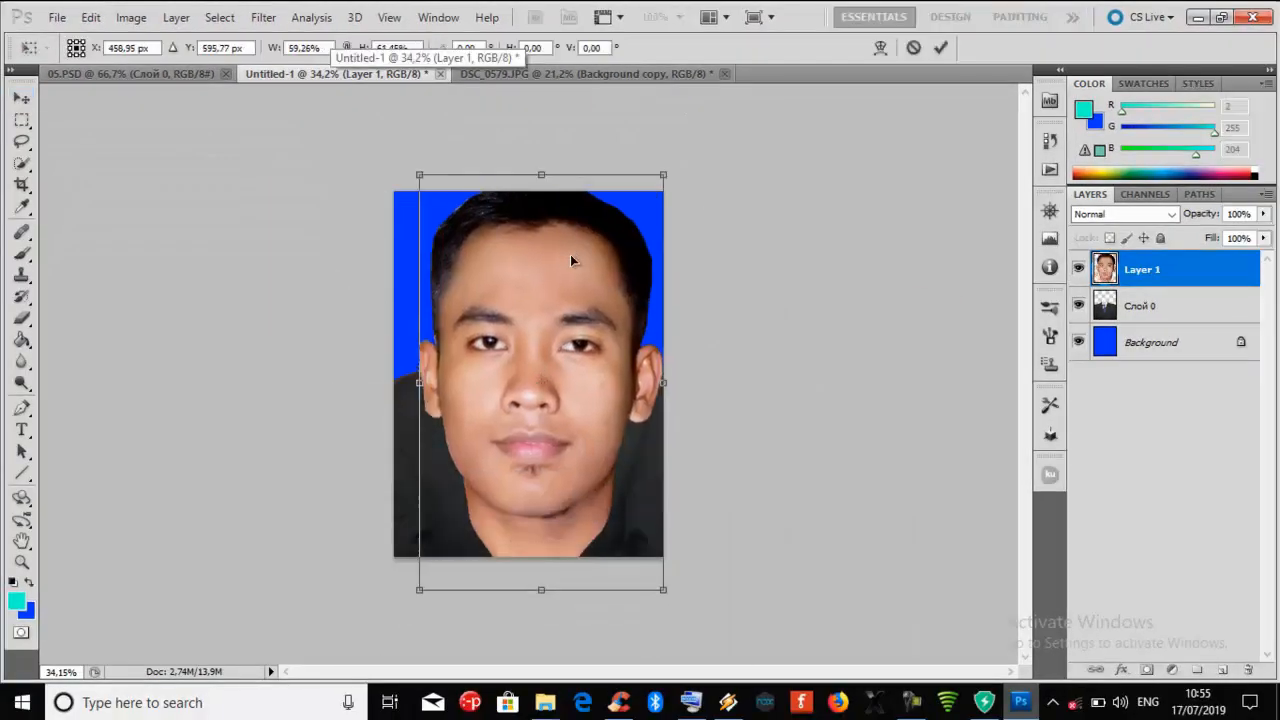
left_click_drag(659, 213, 610, 270)
left_click_drag(518, 393, 536, 264)
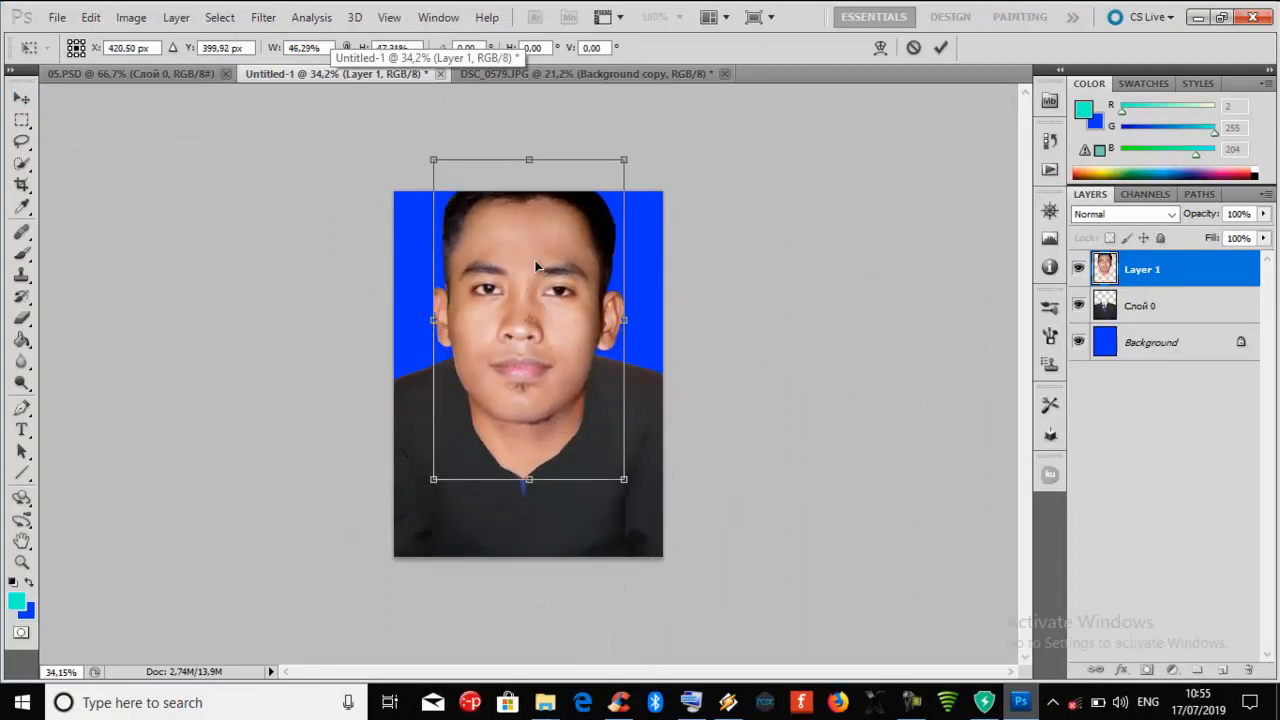
left_click_drag(622, 158, 577, 254)
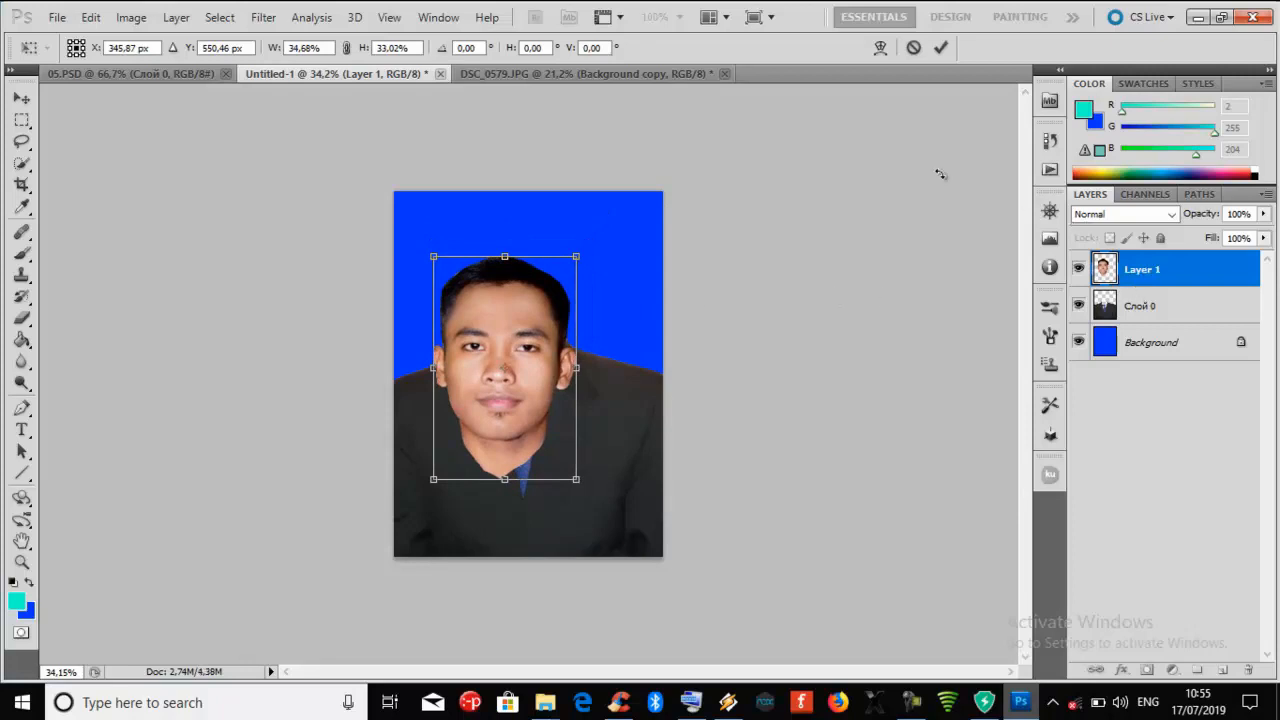
left_click(946, 52)
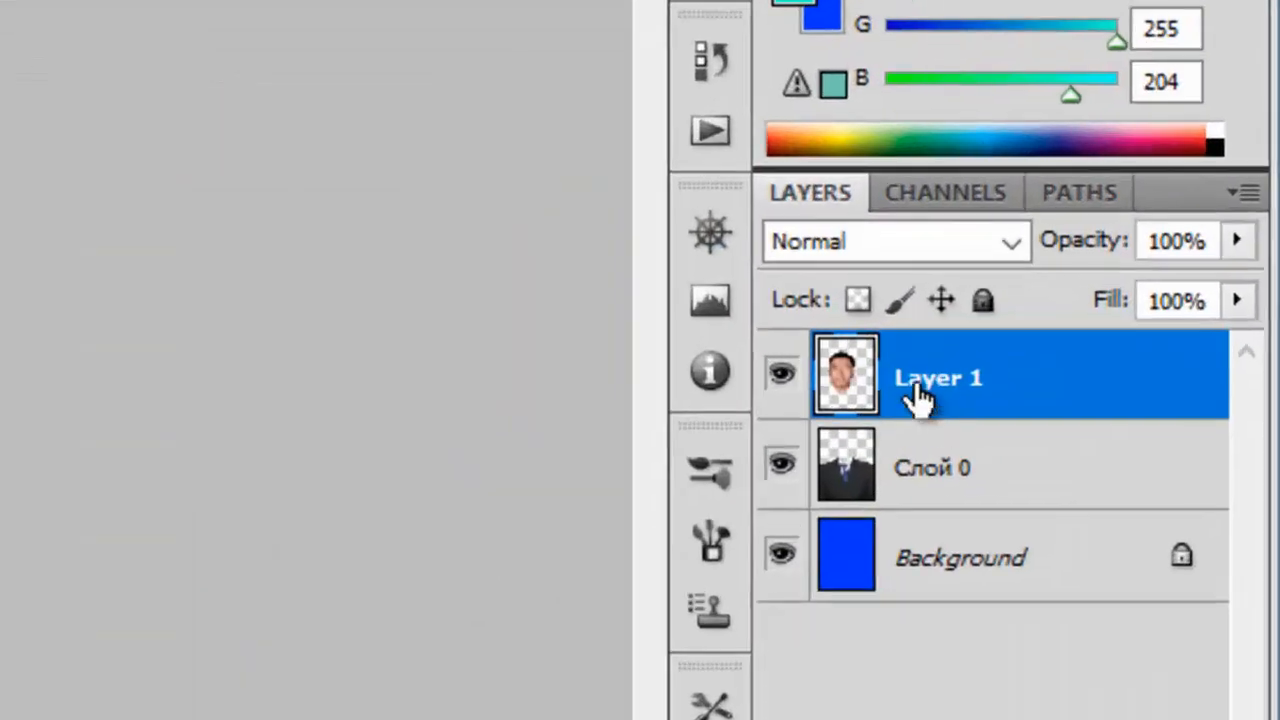
- Move the head layer beneath the suit layer and raise the head so the neck sits inside the shirt collar
left_click_drag(1136, 271, 1138, 301)
left_click_drag(917, 470, 914, 491)
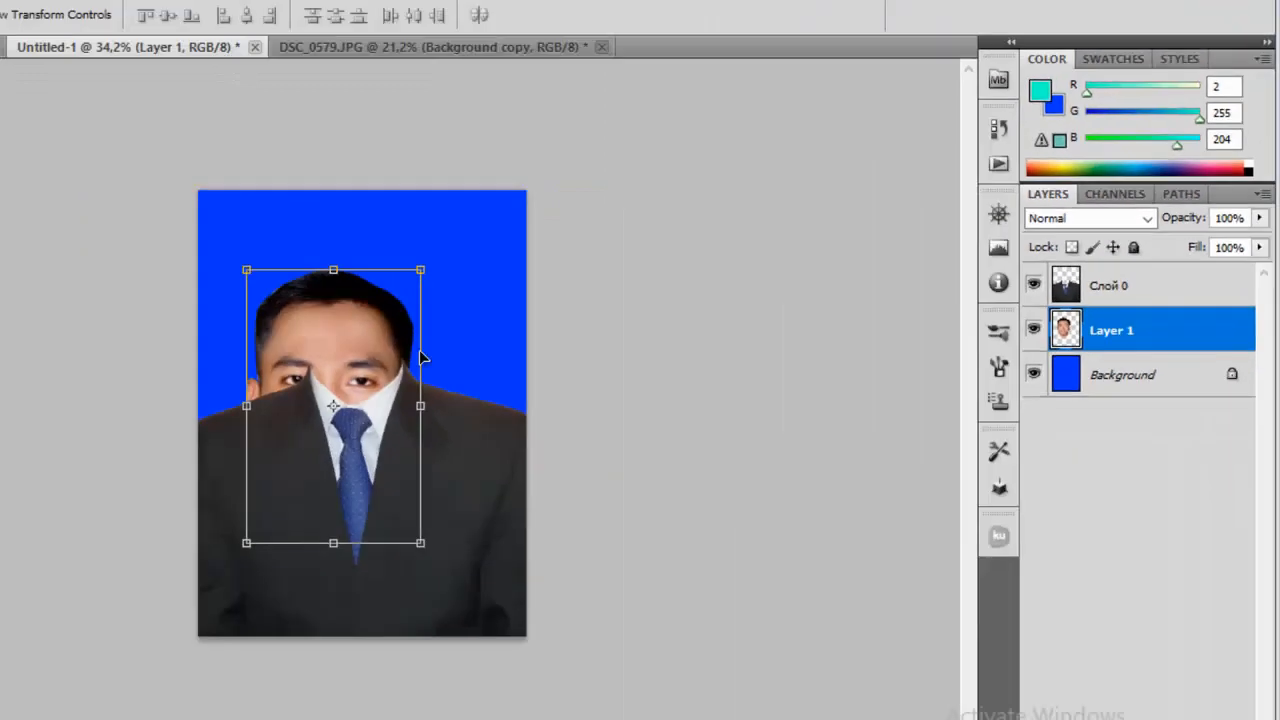
left_click_drag(367, 316, 385, 285)
- Scale the head to about 87% of its height, fitting the neck to the collar, and apply the transform
left_click_drag(590, 231, 560, 263)
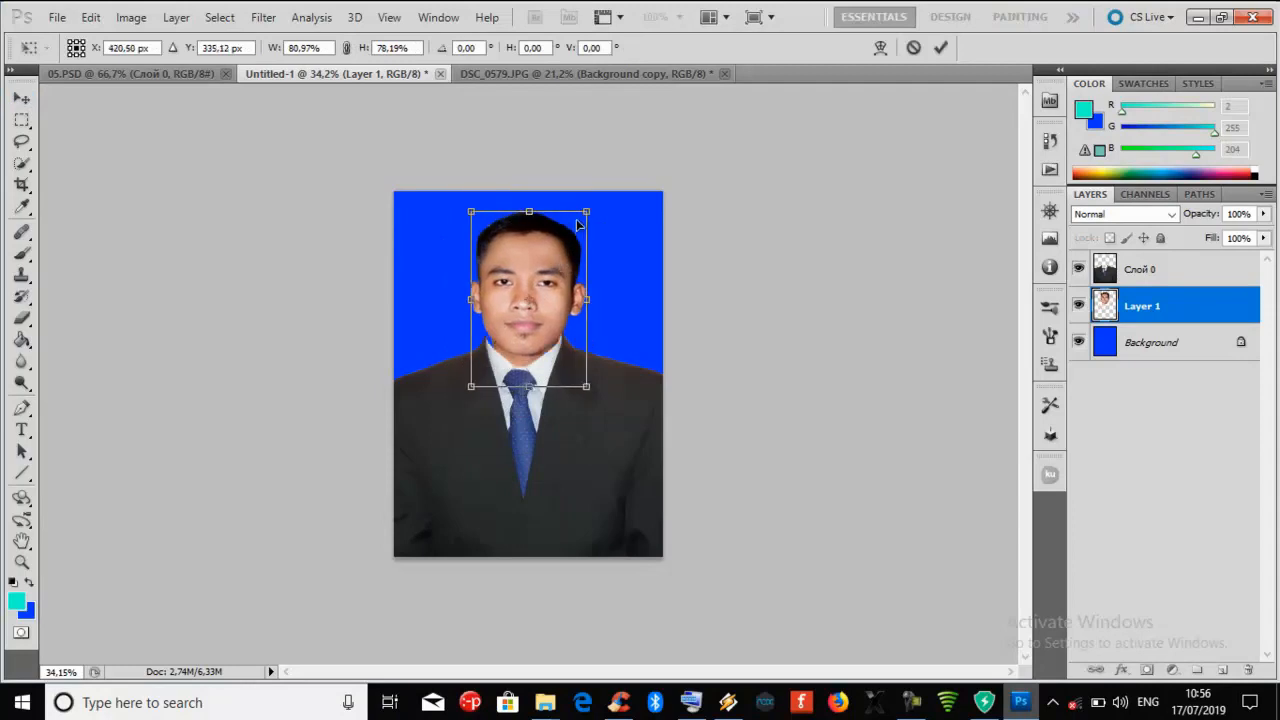
left_click_drag(588, 207, 597, 193)
left_click_drag(579, 255, 566, 256)
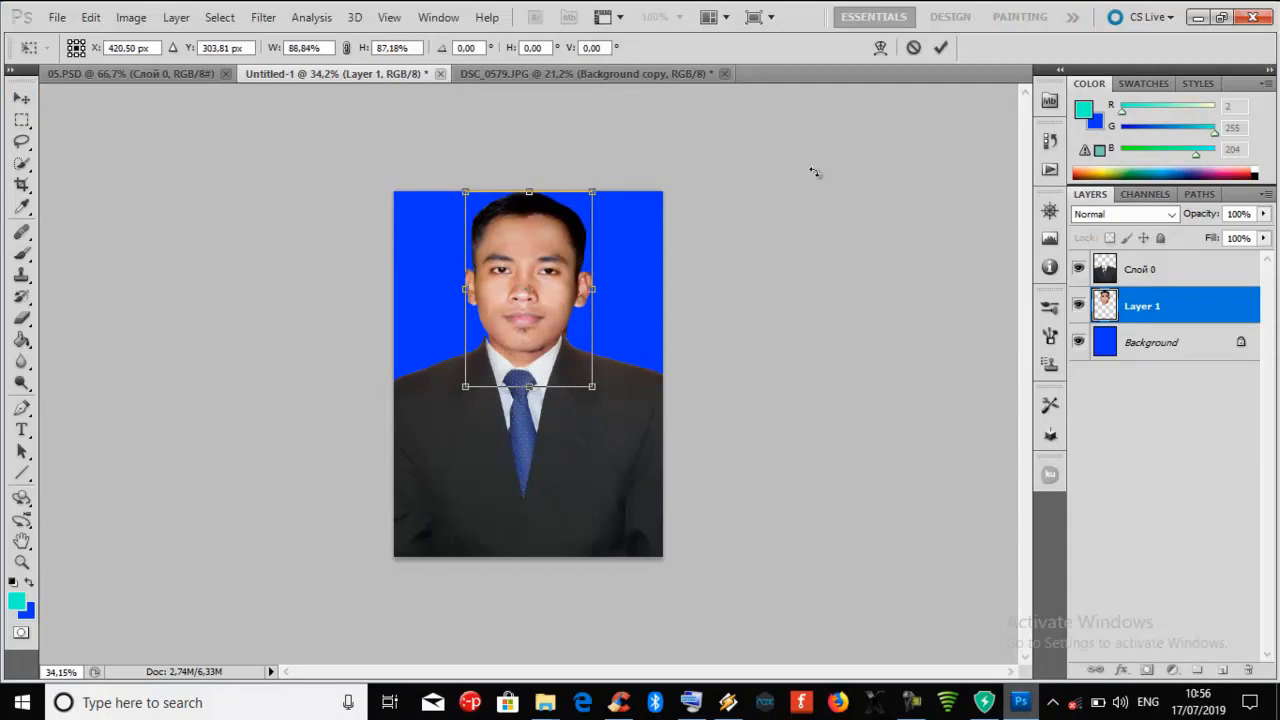
left_click(940, 47)
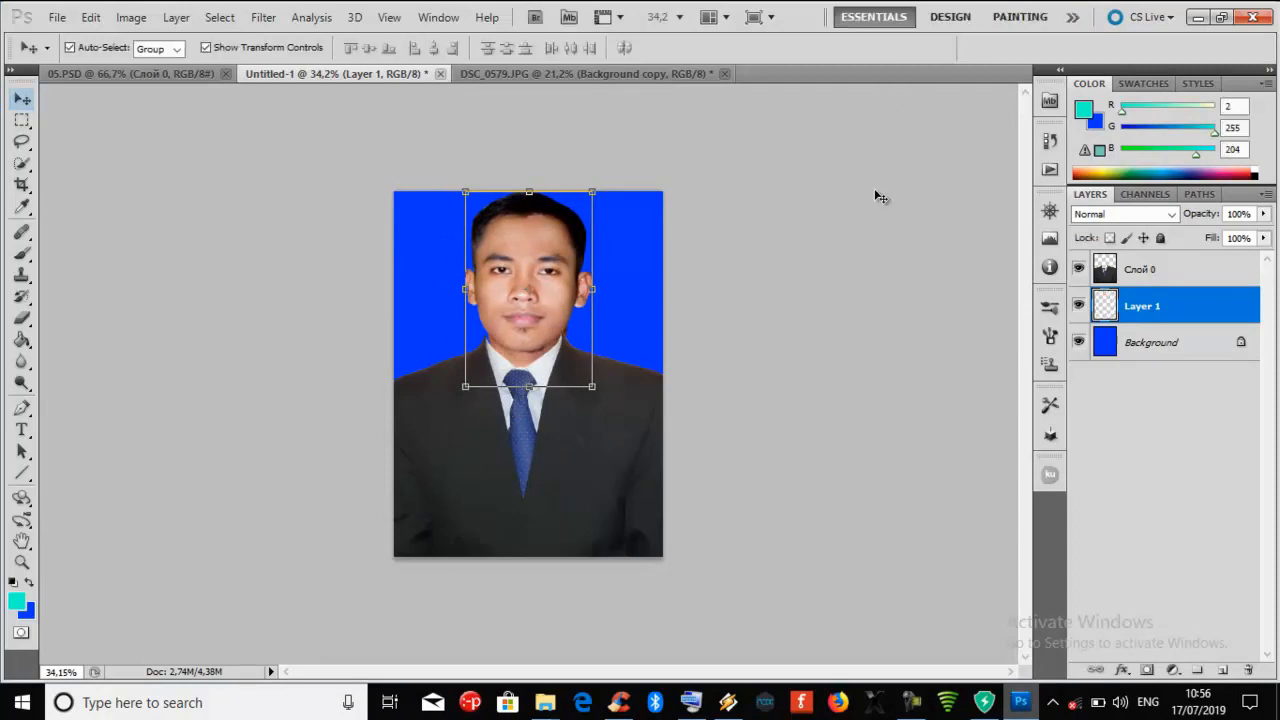
- Scale the suit layer to about 93% width and 95% height, place it centrally below the head, and apply the transform
left_click(1133, 270)
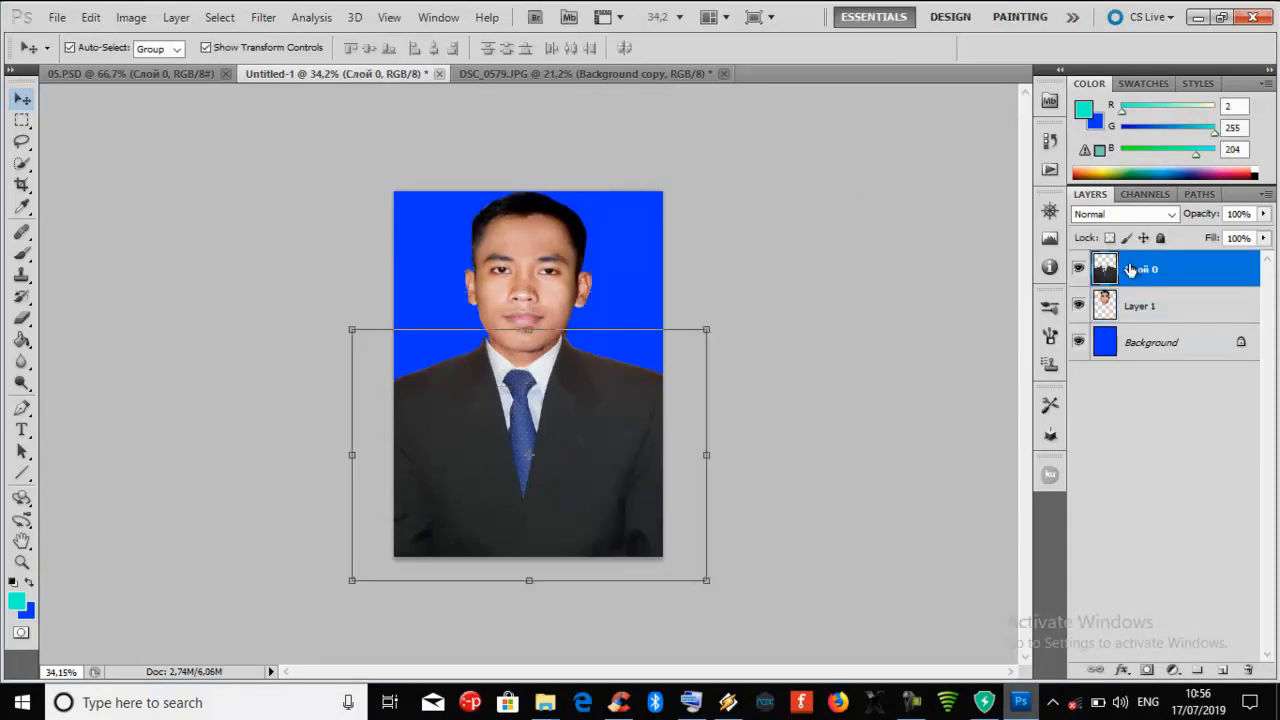
left_click_drag(704, 320, 634, 376)
left_click_drag(593, 461, 616, 438)
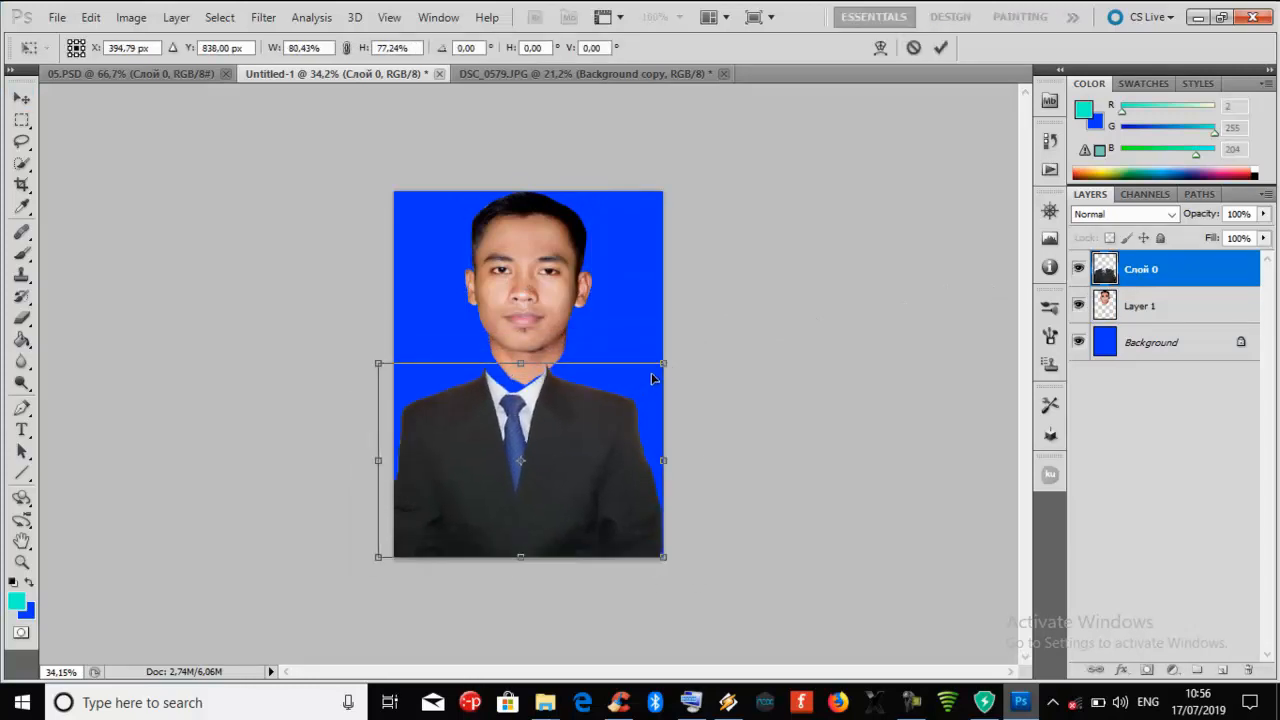
left_click_drag(666, 358, 700, 329)
left_click_drag(614, 437, 606, 455)
left_click_drag(689, 348, 700, 337)
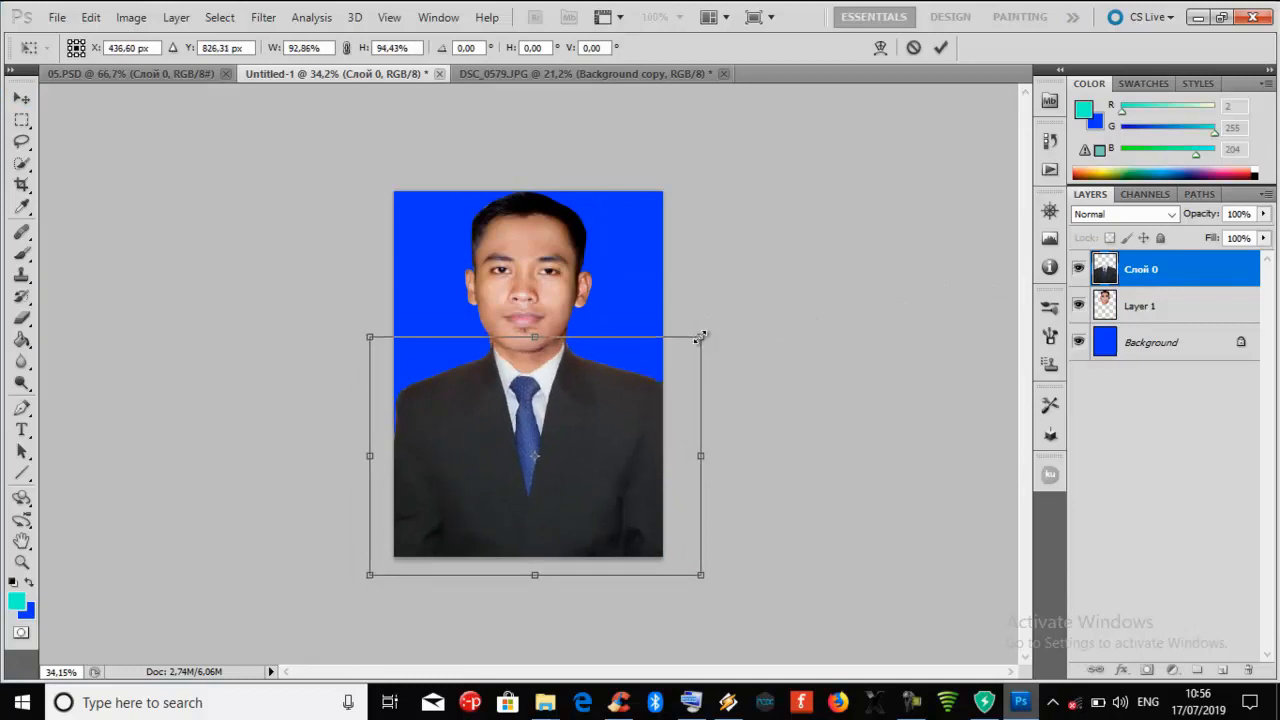
left_click_drag(634, 411, 621, 431)
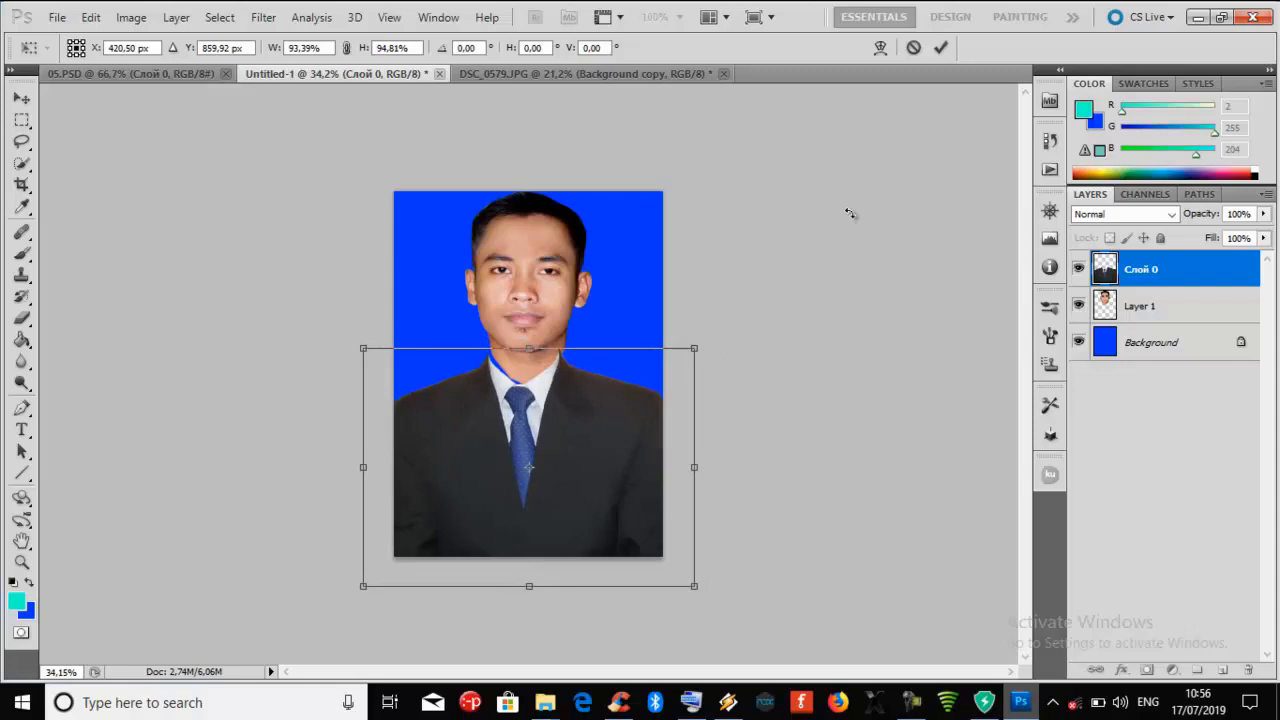
left_click(940, 47)
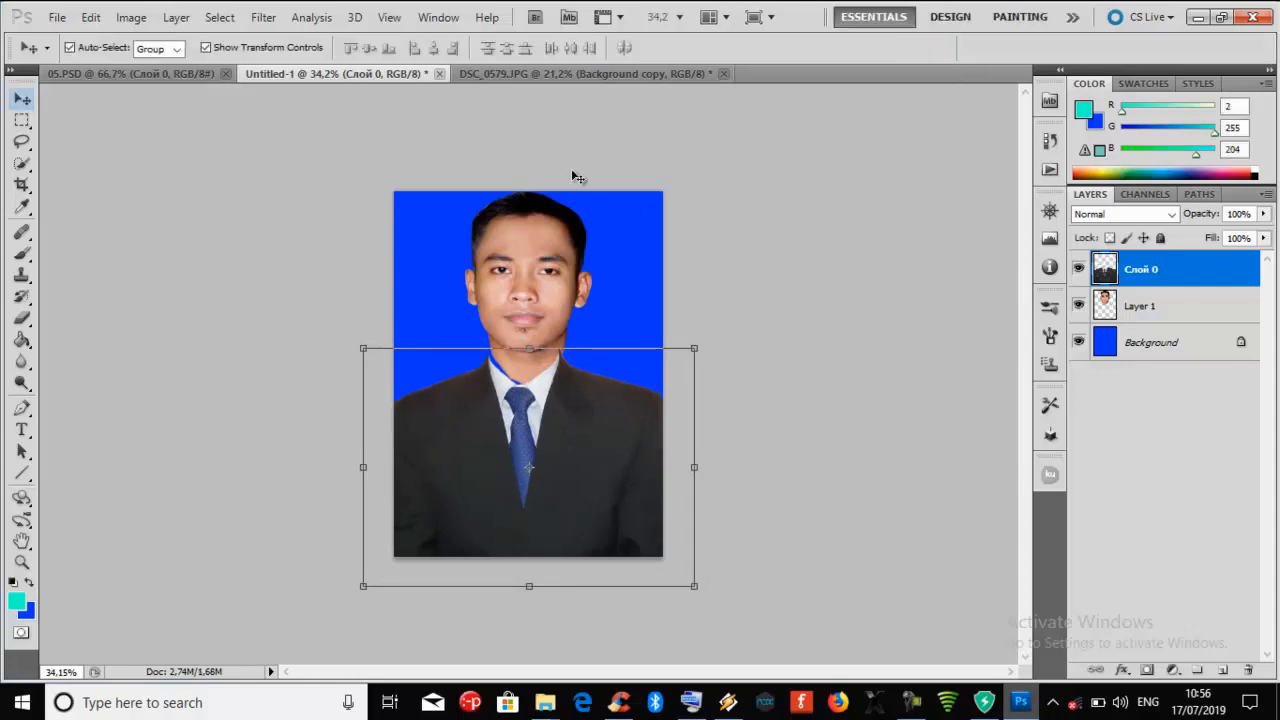
- Move the head layer down so the neck fills the gap inside the shirt collar
left_click(1106, 306)
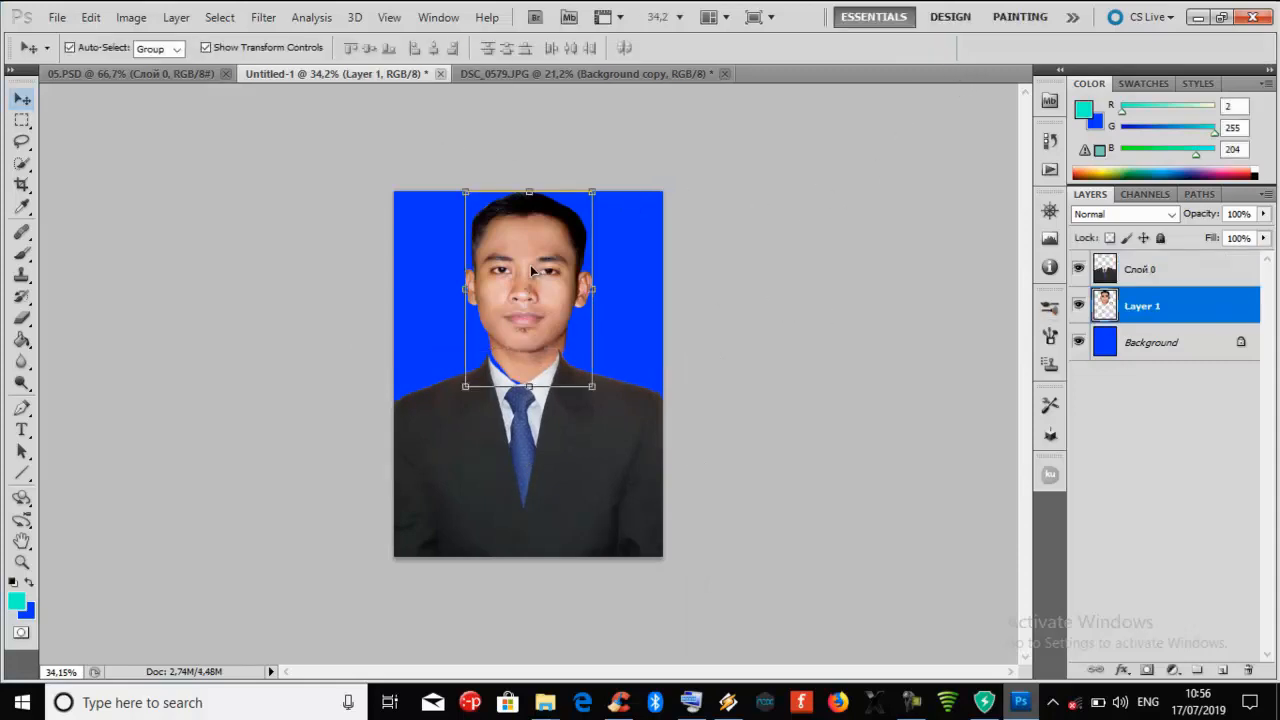
left_click_drag(541, 275, 536, 288)
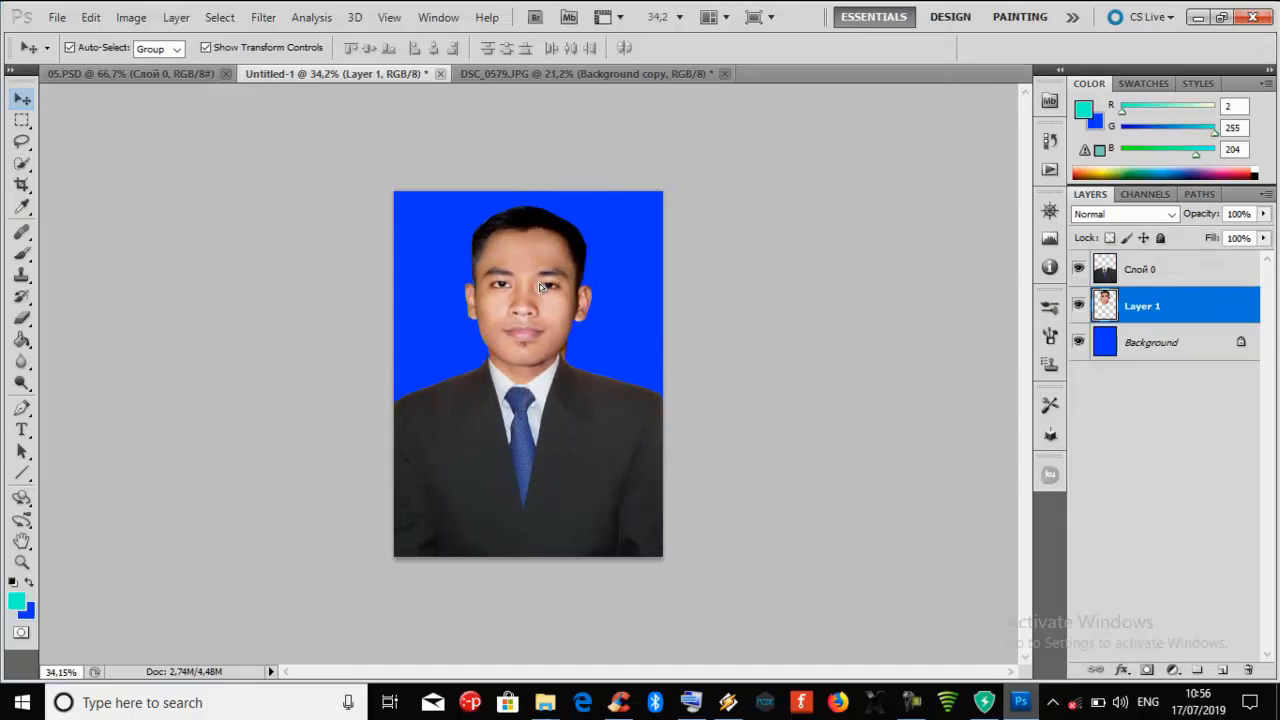
scroll(545, 292, "up", 10)
left_click_drag(588, 366, 576, 339)
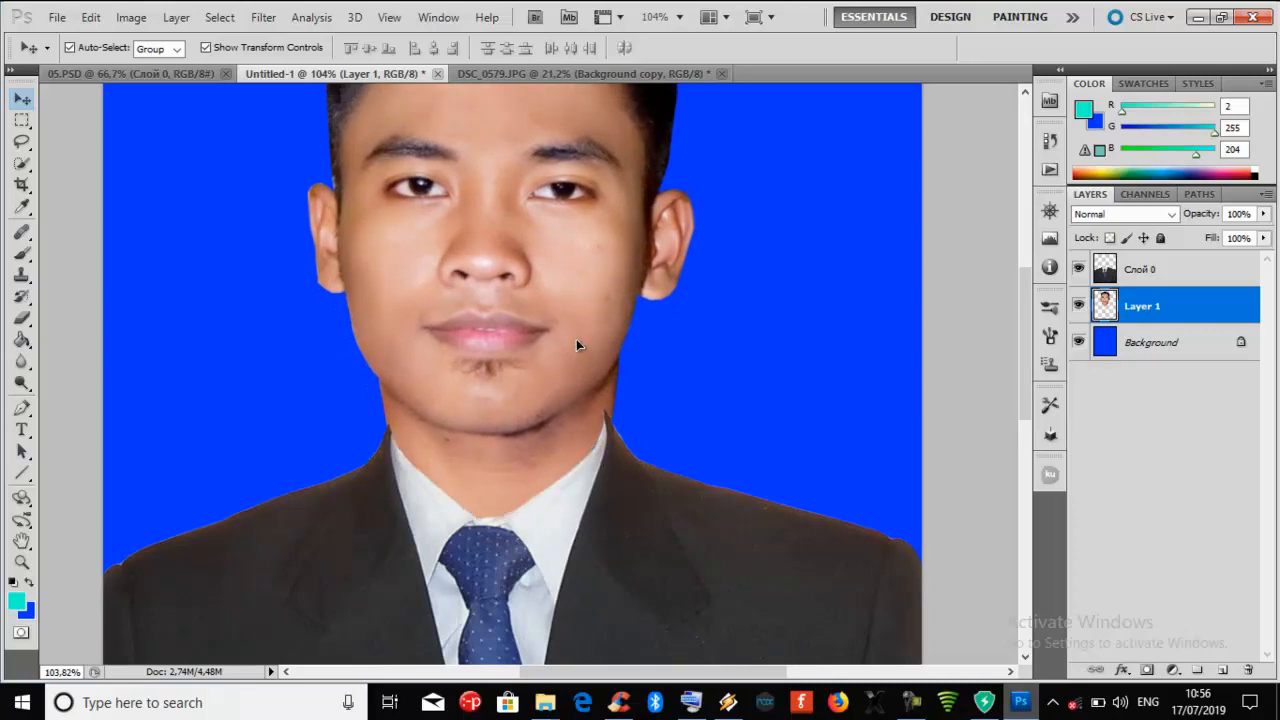
- Narrow the head to about 96.5% width, align the neck with both sides of the collar, and apply the transform
key("ctrl+t")
key("ctrl+0")
left_click_drag(652, 97, 640, 100)
left_click(533, 275)
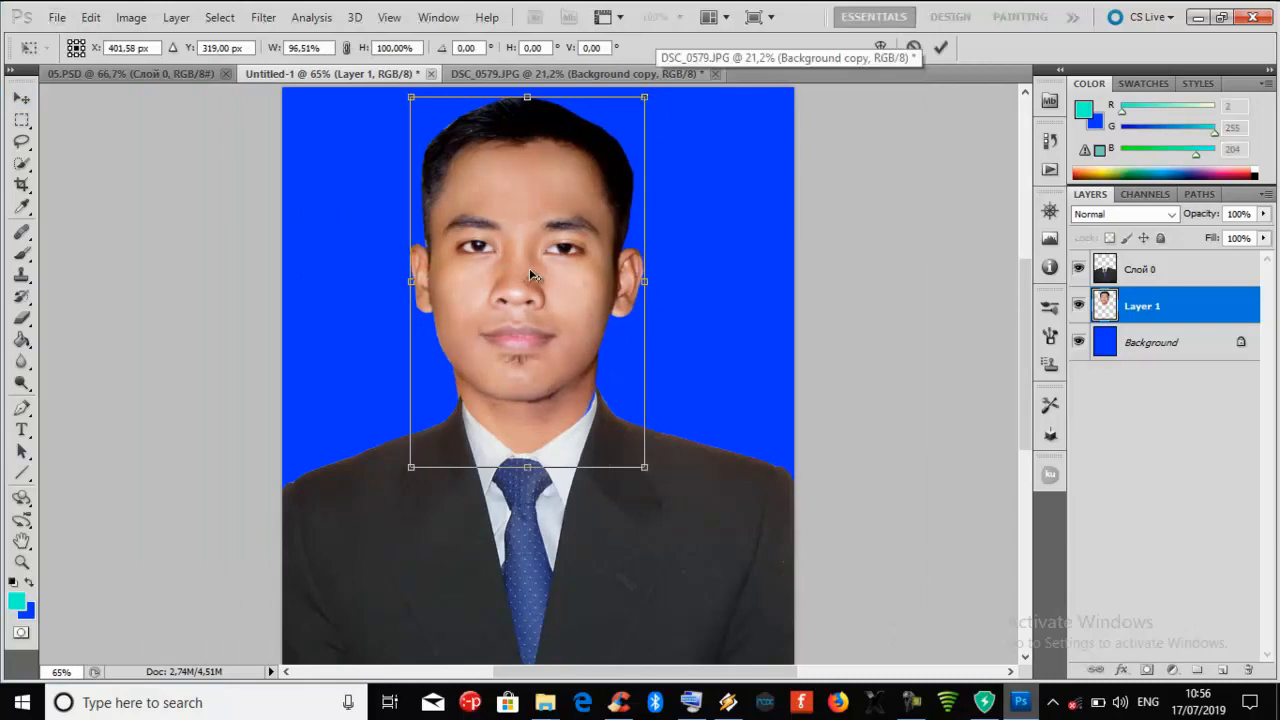
left_click_drag(541, 279, 553, 279)
left_click_drag(565, 335, 567, 338)
scroll(575, 395, "up", 2)
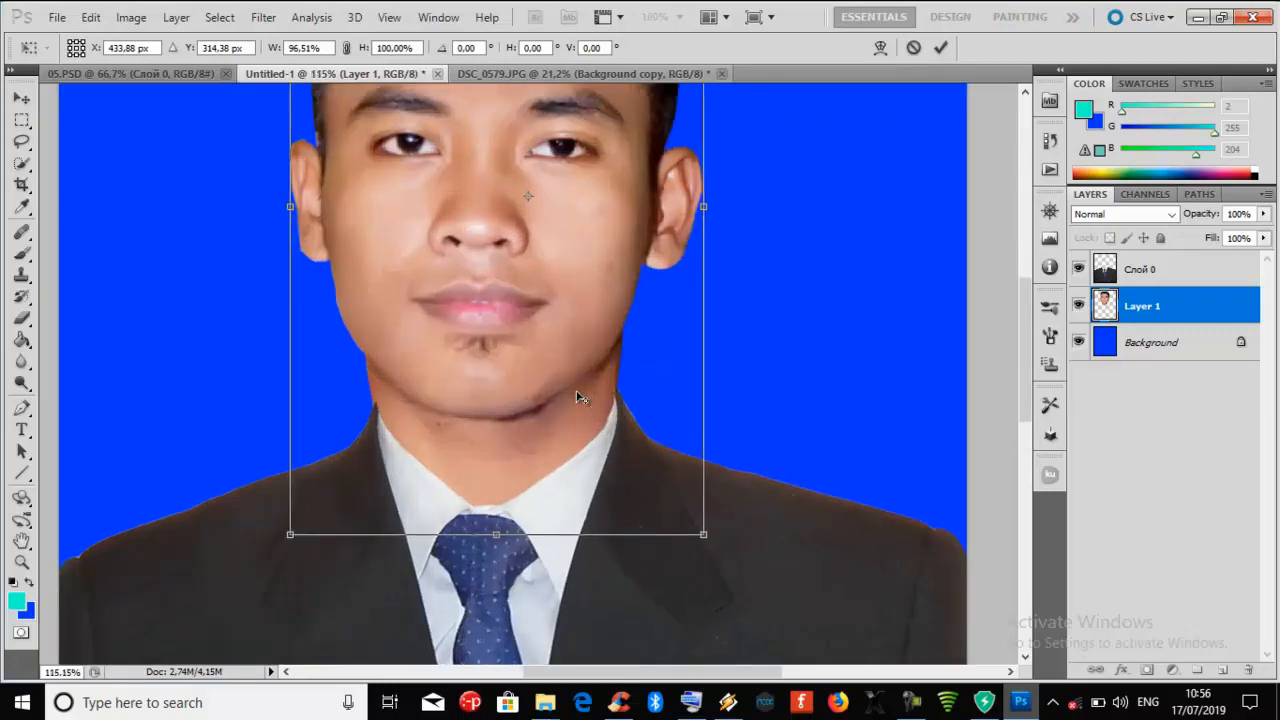
scroll(578, 397, "up", 2)
scroll(578, 397, "up", 2)
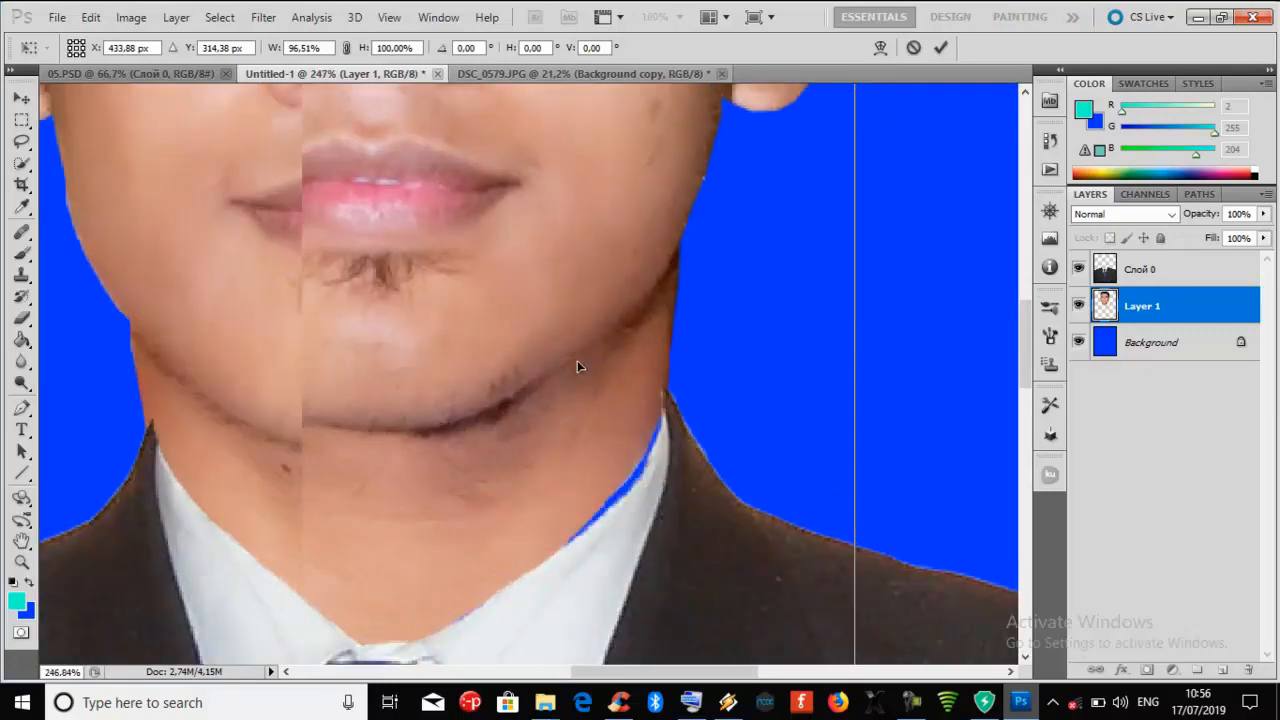
left_click_drag(587, 356, 581, 374)
scroll(581, 374, "down", 1)
scroll(585, 378, "down", 4)
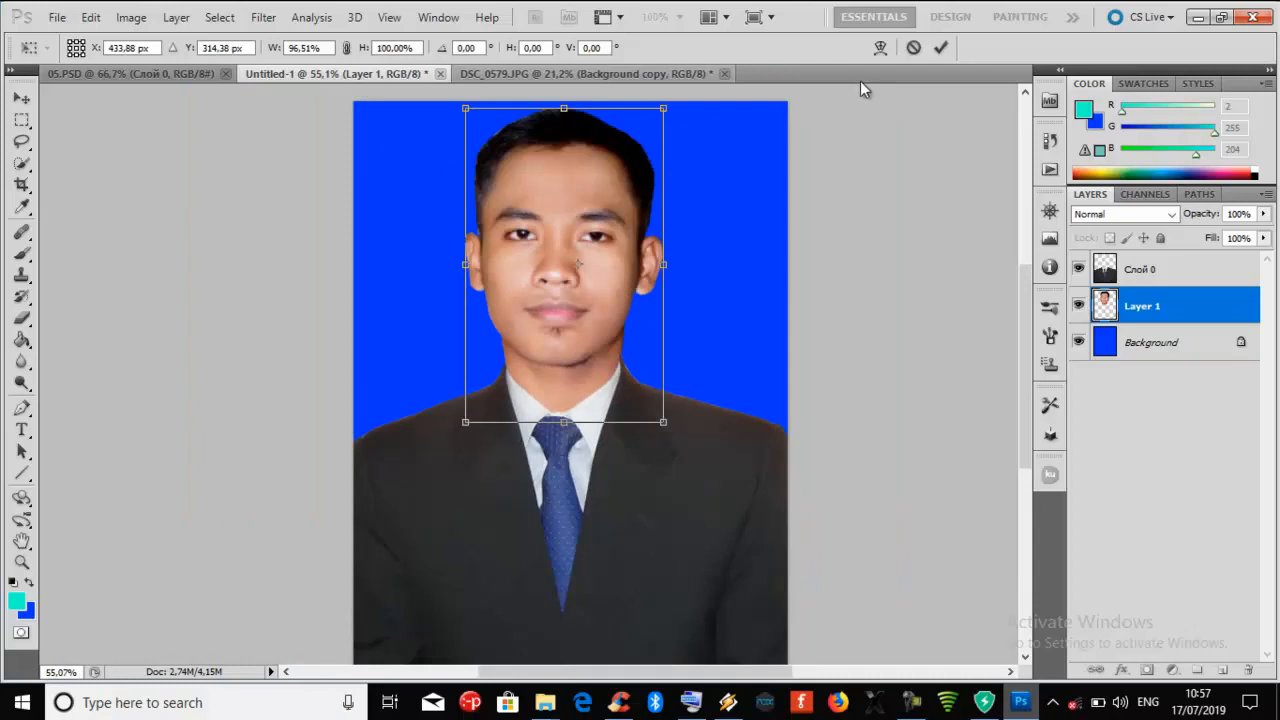
left_click(940, 47)
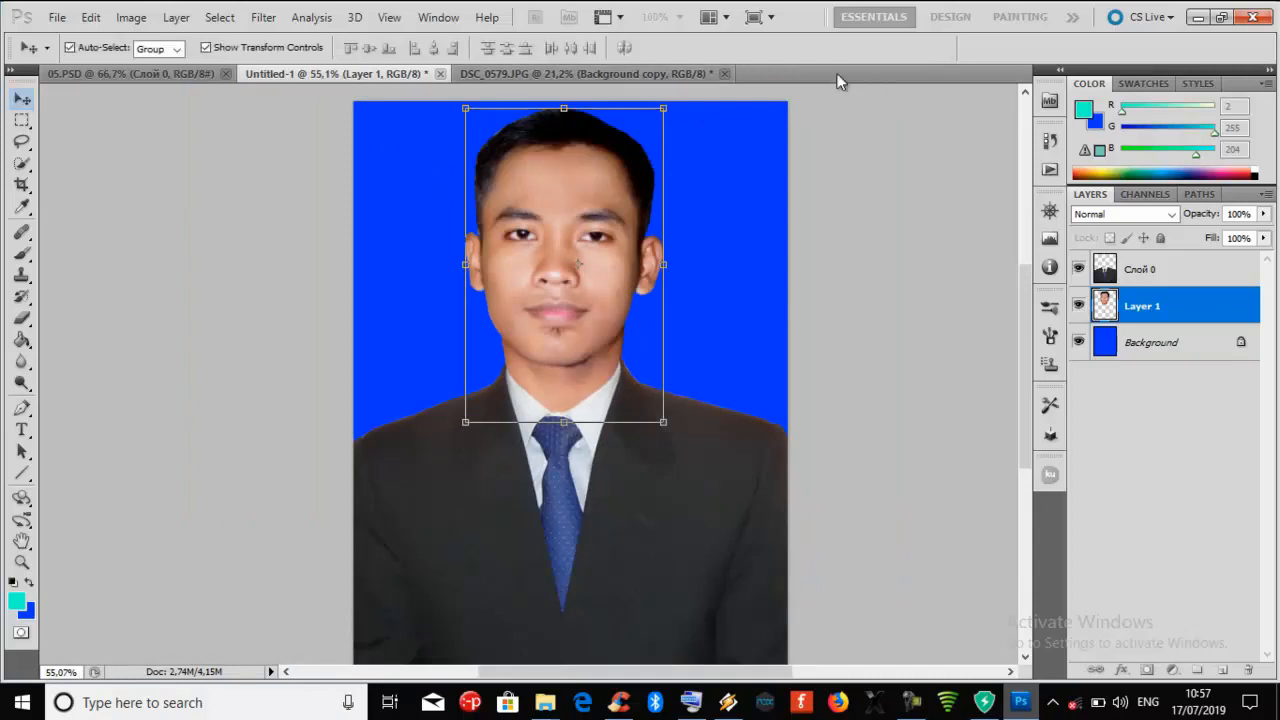
- Scale the head to about 99.4% height, shift it slightly down into the collar, and apply the transform
left_click_drag(668, 113, 664, 111)
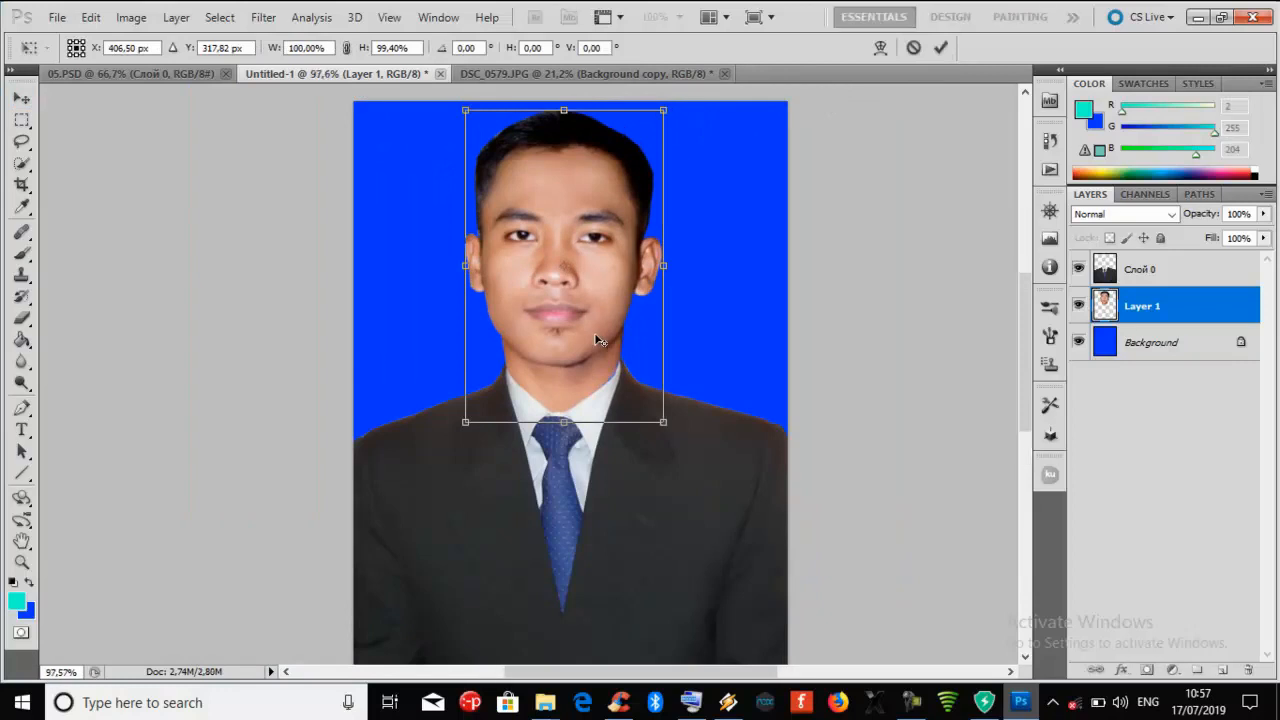
scroll(597, 355, "up", 3)
left_click_drag(601, 388, 597, 402)
scroll(597, 402, "down", 3)
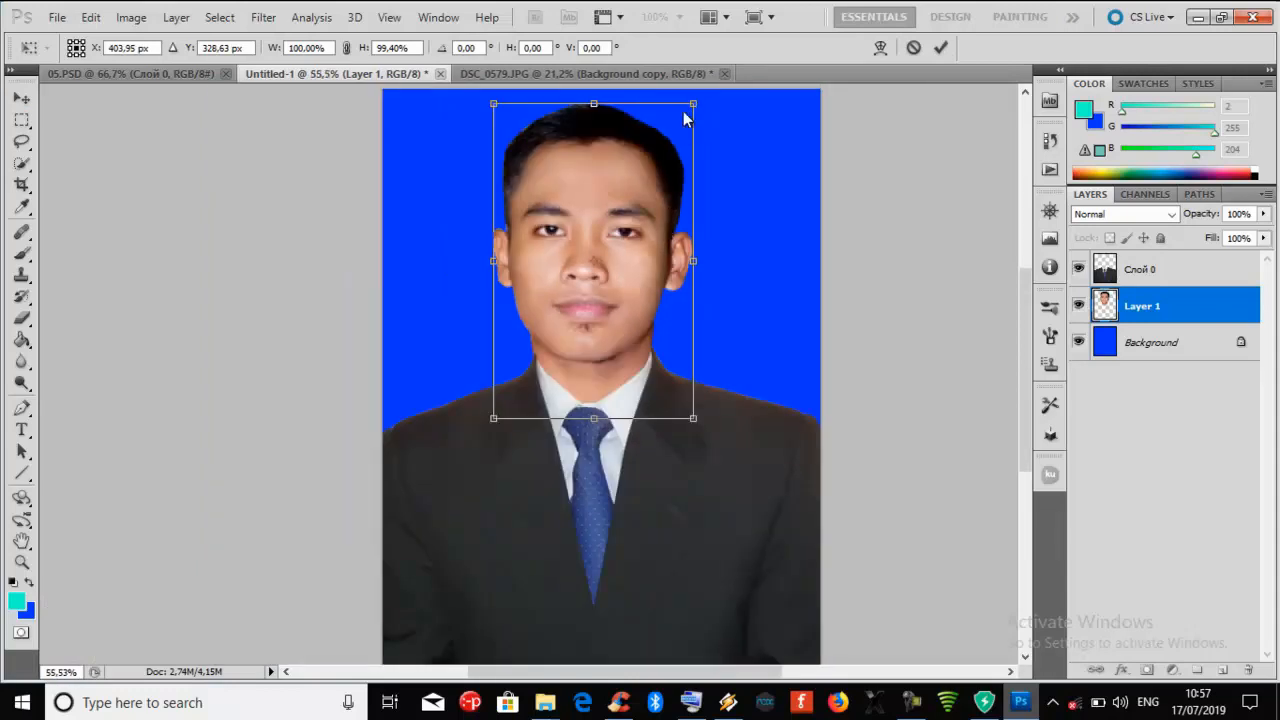
left_click(941, 47)
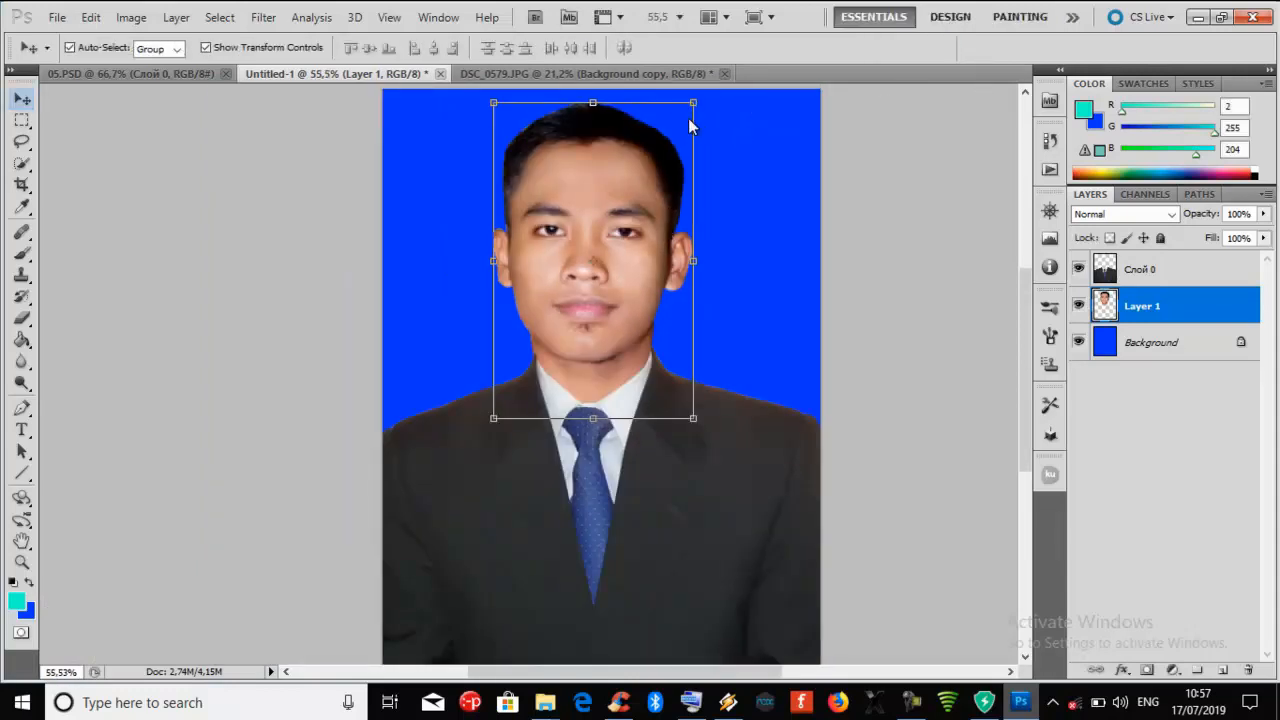
- Shrink the head to about 95% width and 94% height, recentre the neck in the collar, and apply the transform
left_click_drag(694, 103, 683, 121)
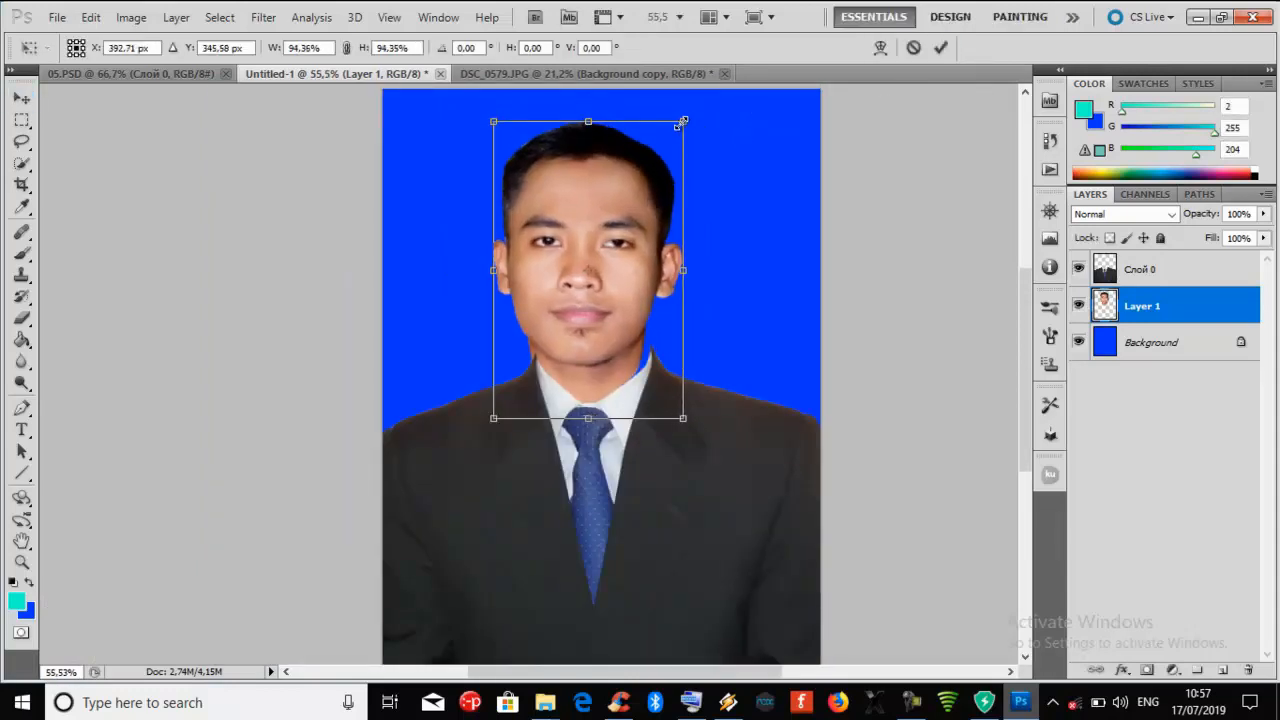
mouse_move(604, 274)
left_mouse_down()
mouse_move(615, 278)
mouse_move(607, 269)
left_mouse_up()
scroll(613, 351, "up", 4)
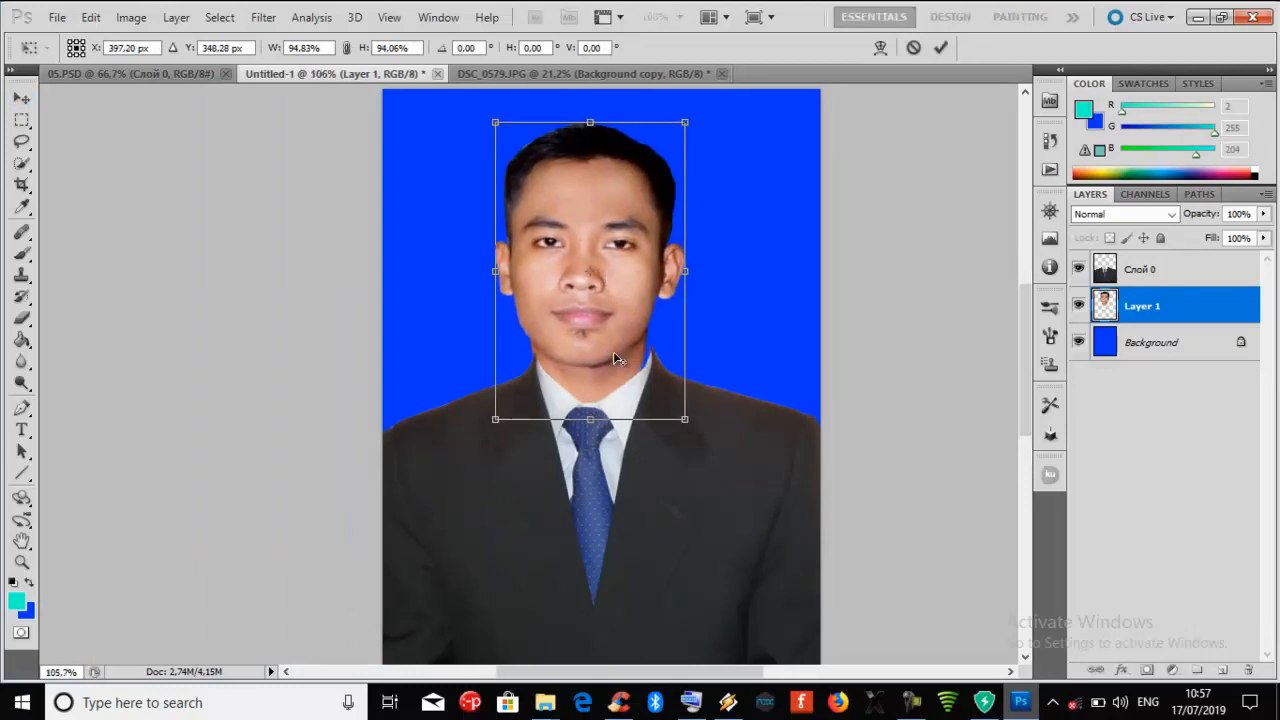
mouse_move(614, 353)
left_mouse_down()
mouse_move(635, 323)
mouse_move(624, 343)
left_mouse_up()
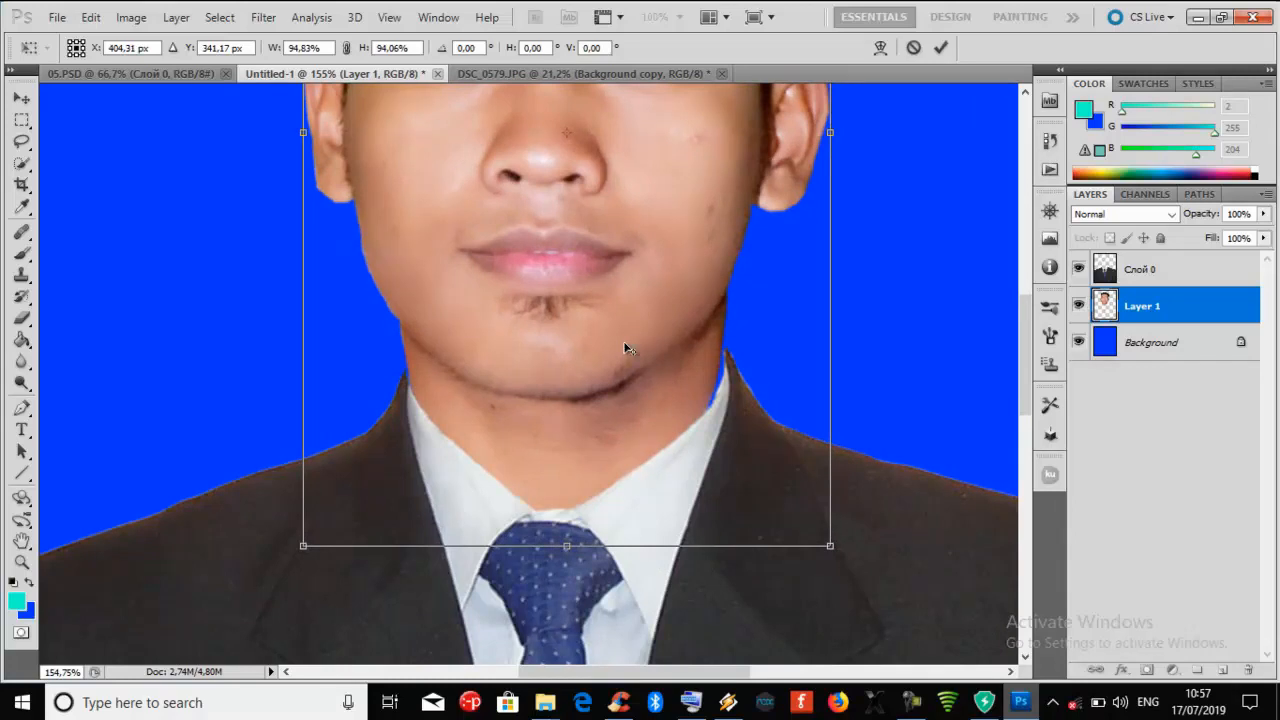
key("ctrl+0")
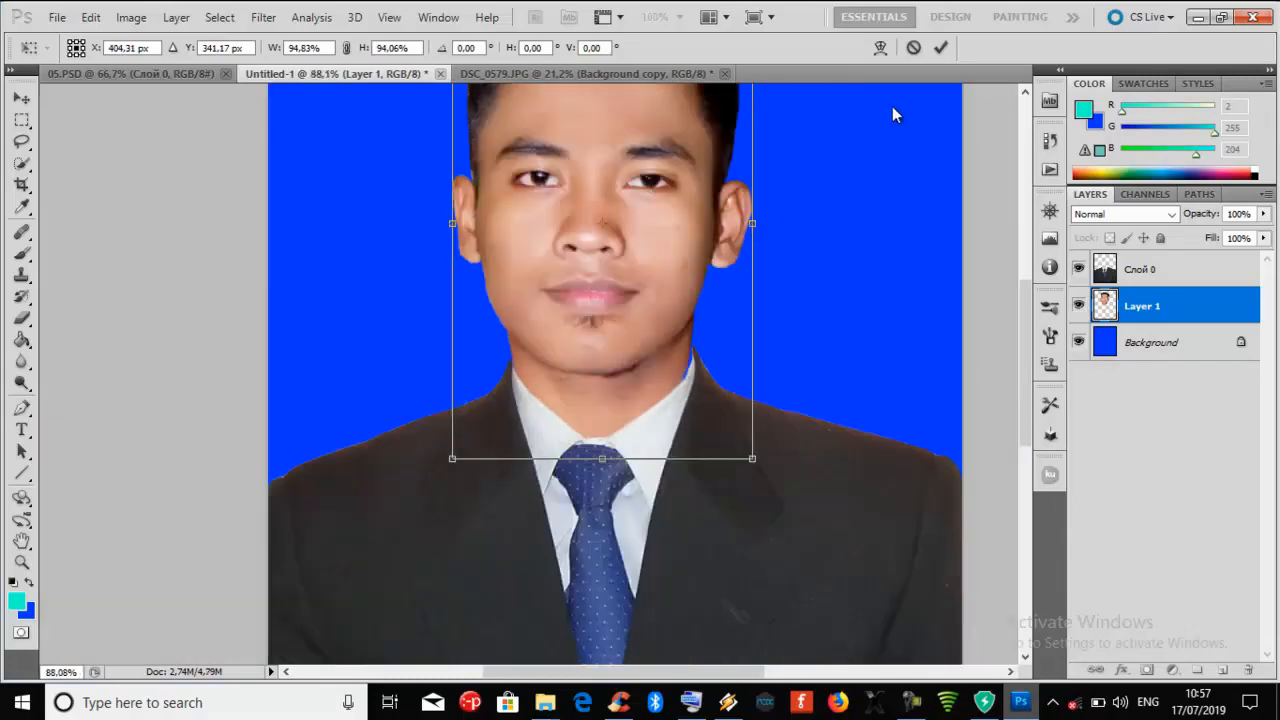
left_click(941, 47)
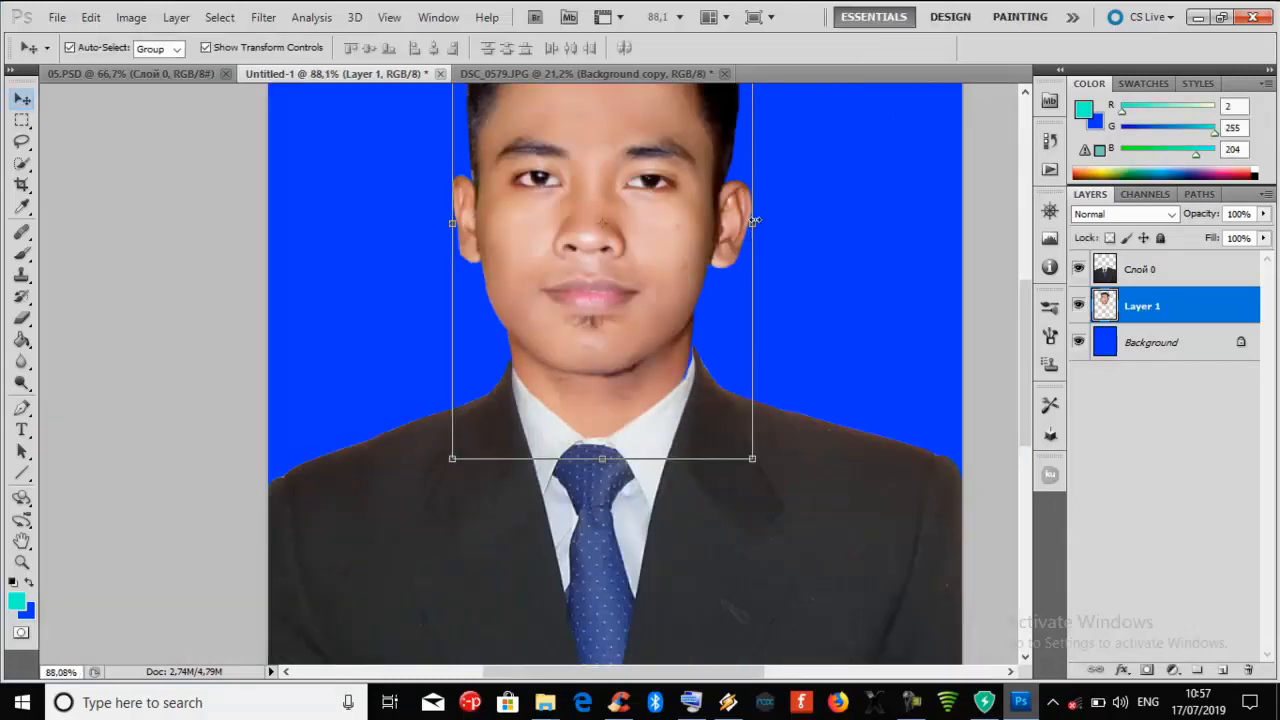
- Widen the head to about 101.4% and shift it slightly to cover the gaps beside the collar
left_click_drag(754, 220, 758, 220)
scroll(610, 320, "up", 3)
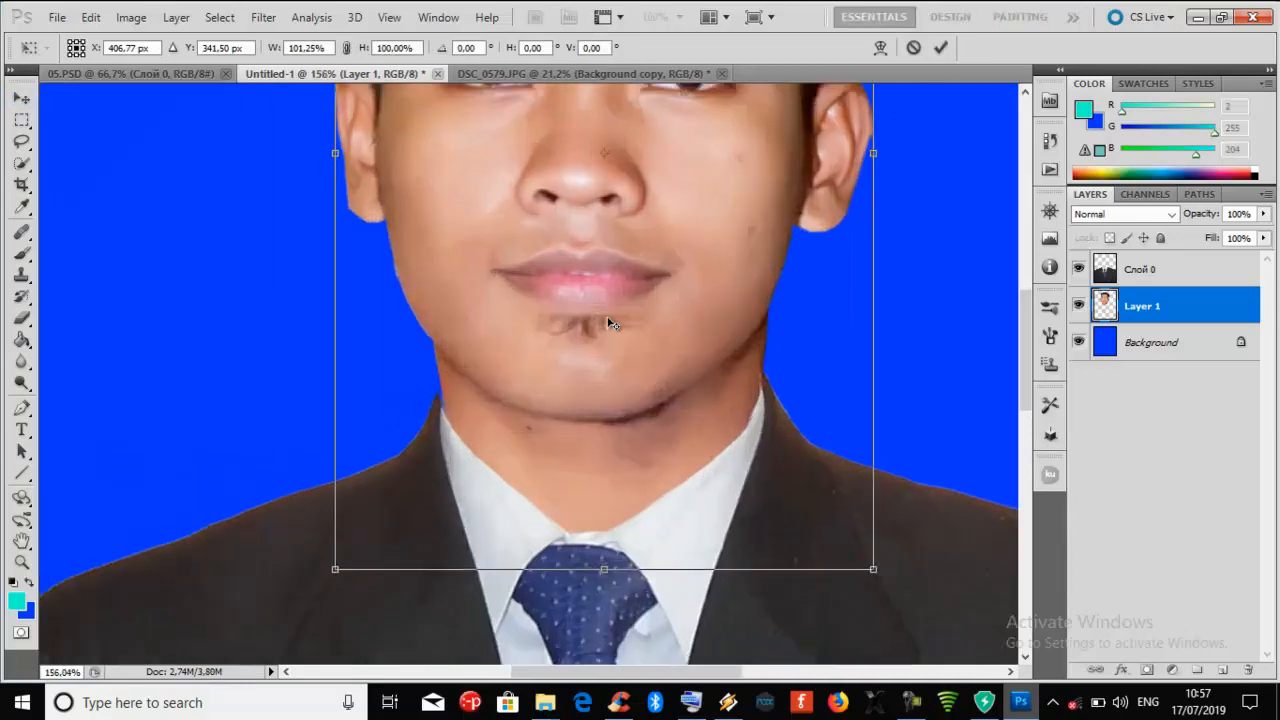
left_click_drag(608, 321, 606, 322)
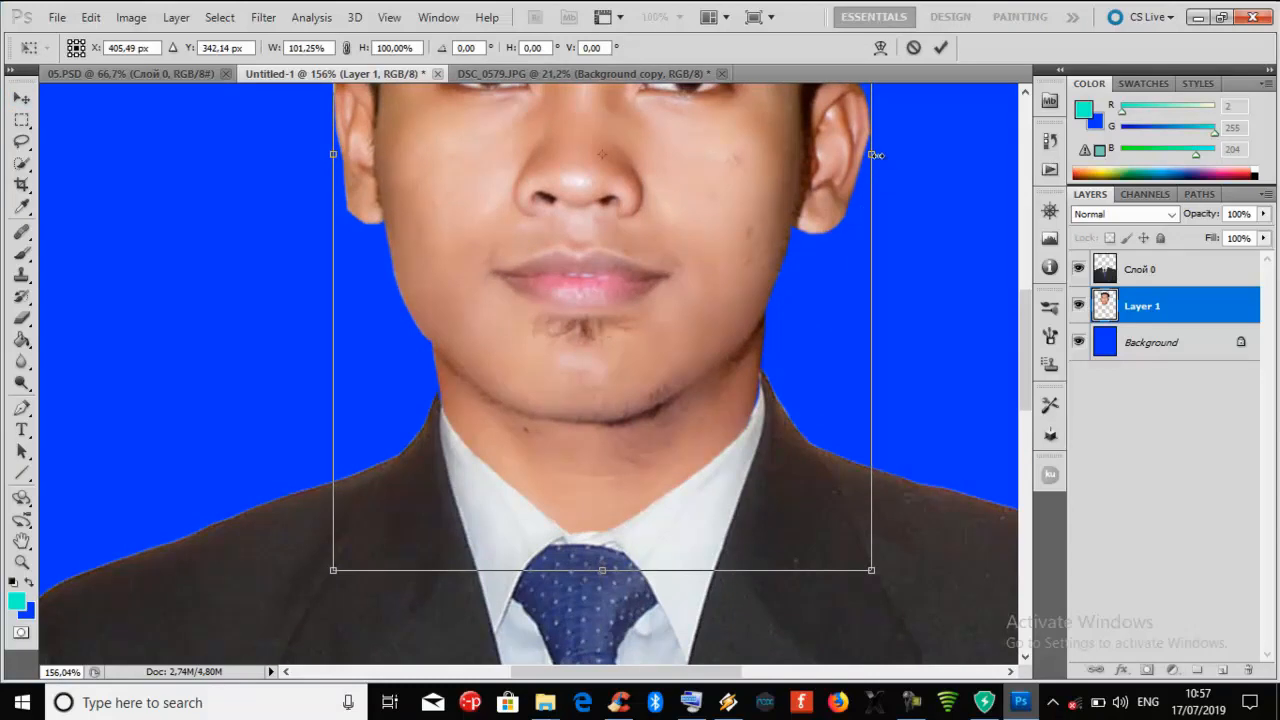
left_click_drag(876, 154, 877, 155)
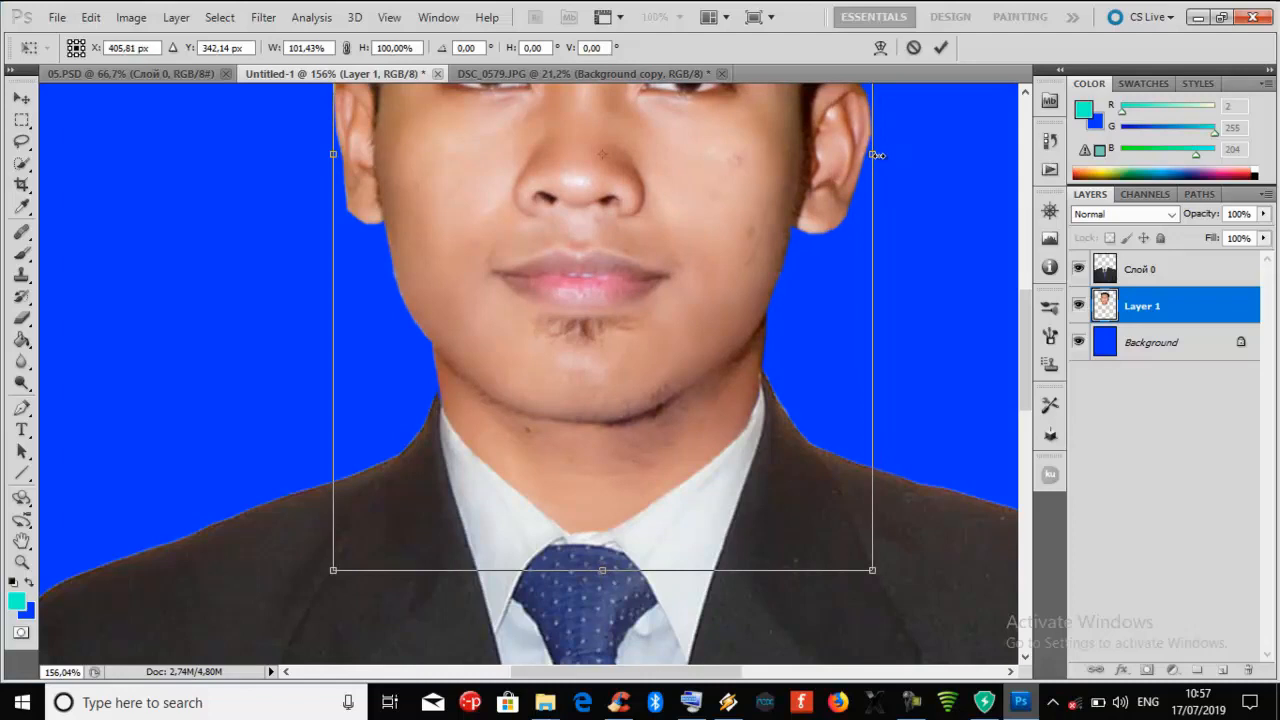
- Nudge the head into the collar, widen it to about 102.1%, and apply the transform
key("Left")
key("Down")
key("Right")
key("Right")
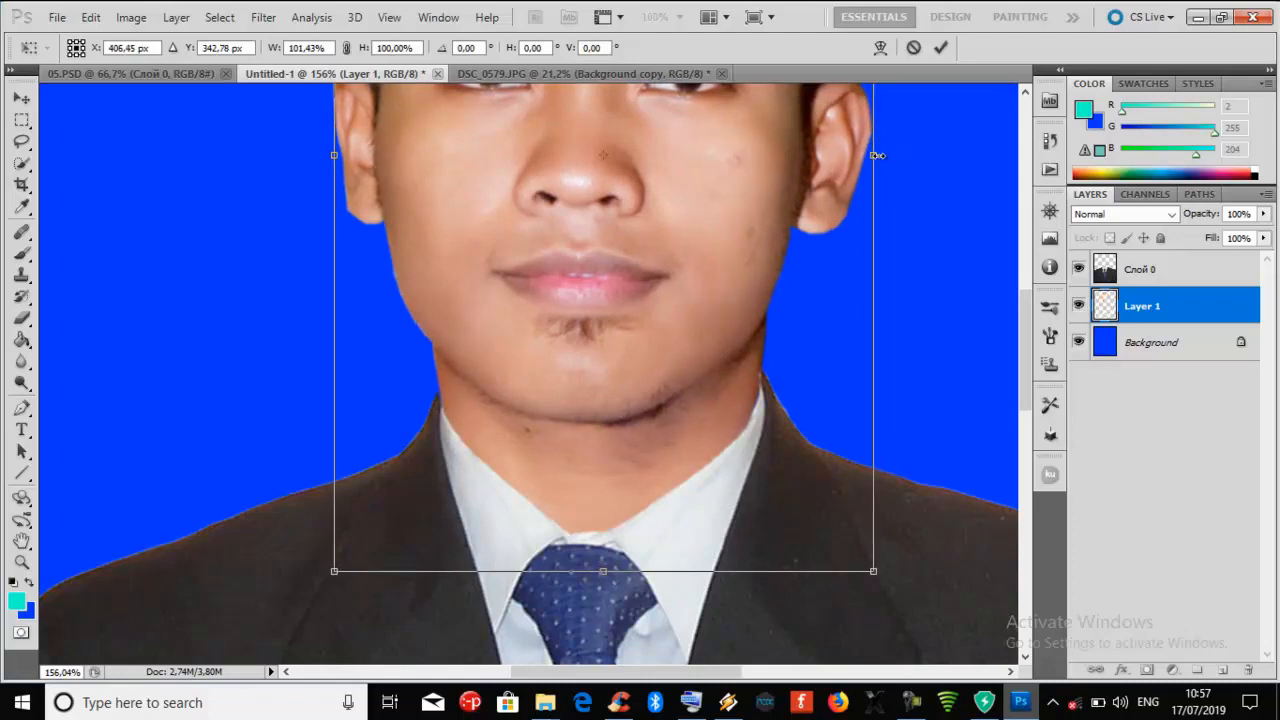
key("Left")
key("Down")
key("Left")
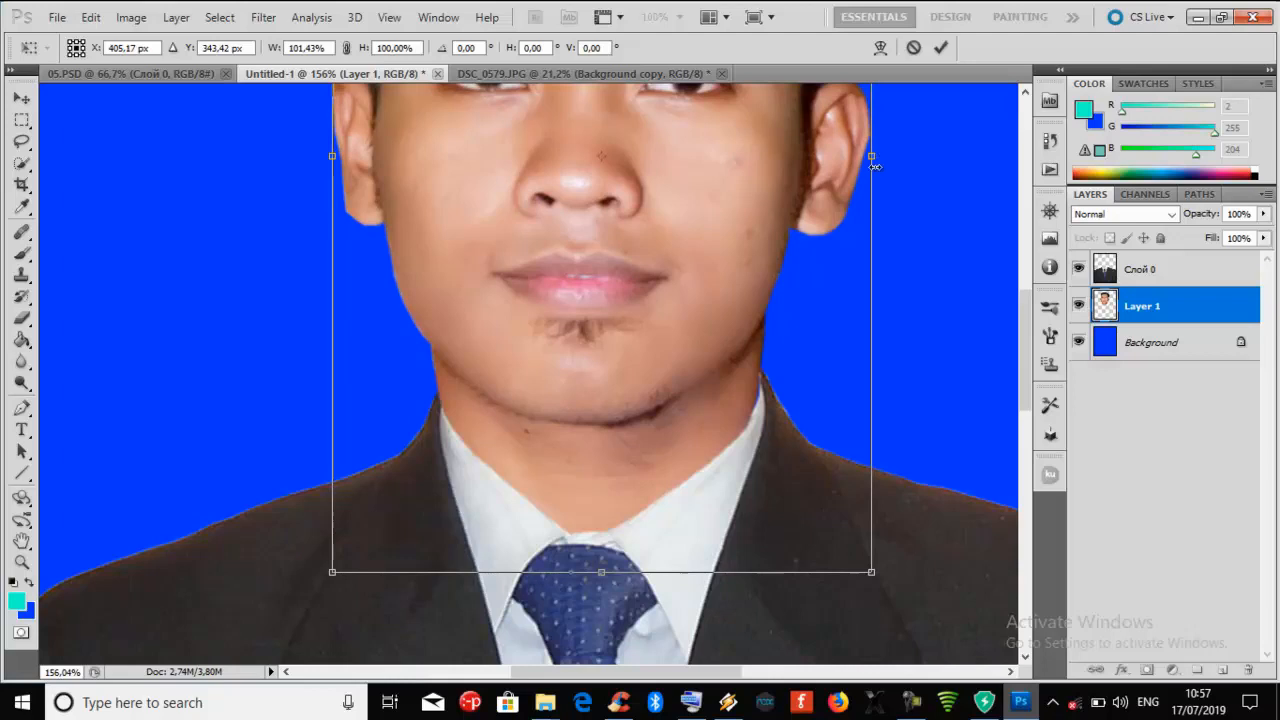
left_click_drag(869, 158, 873, 158)
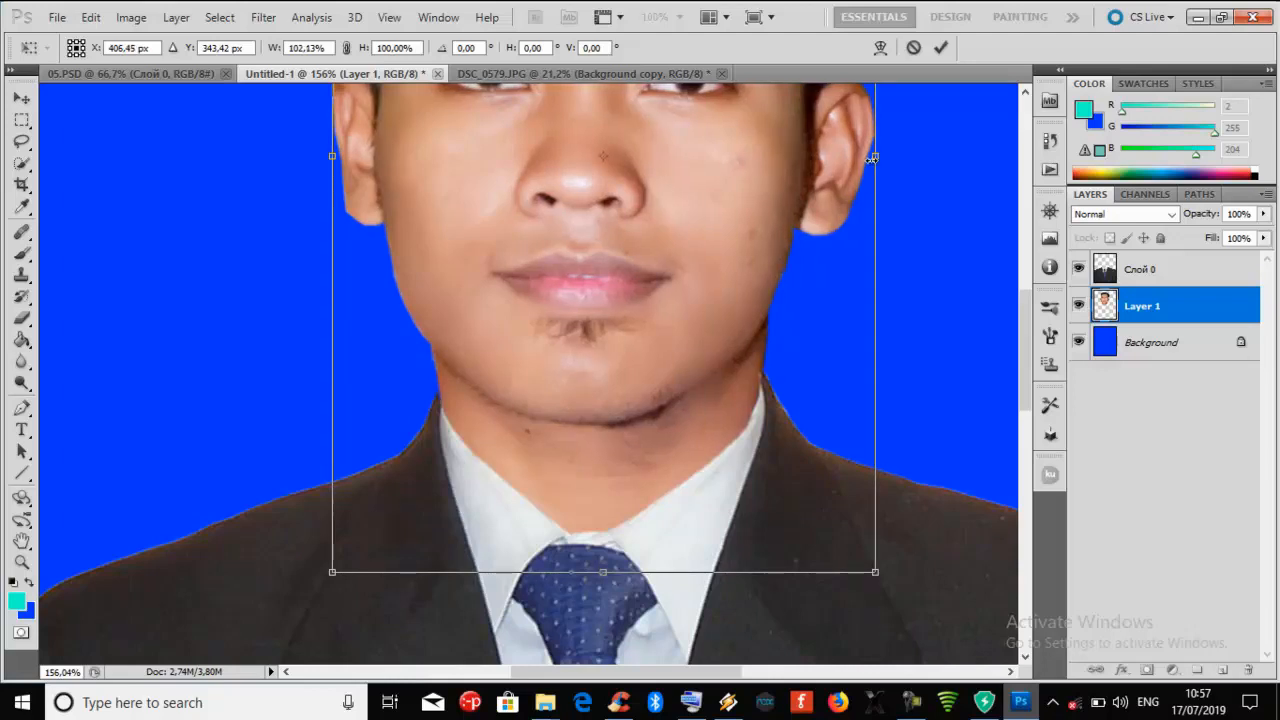
key("Left")
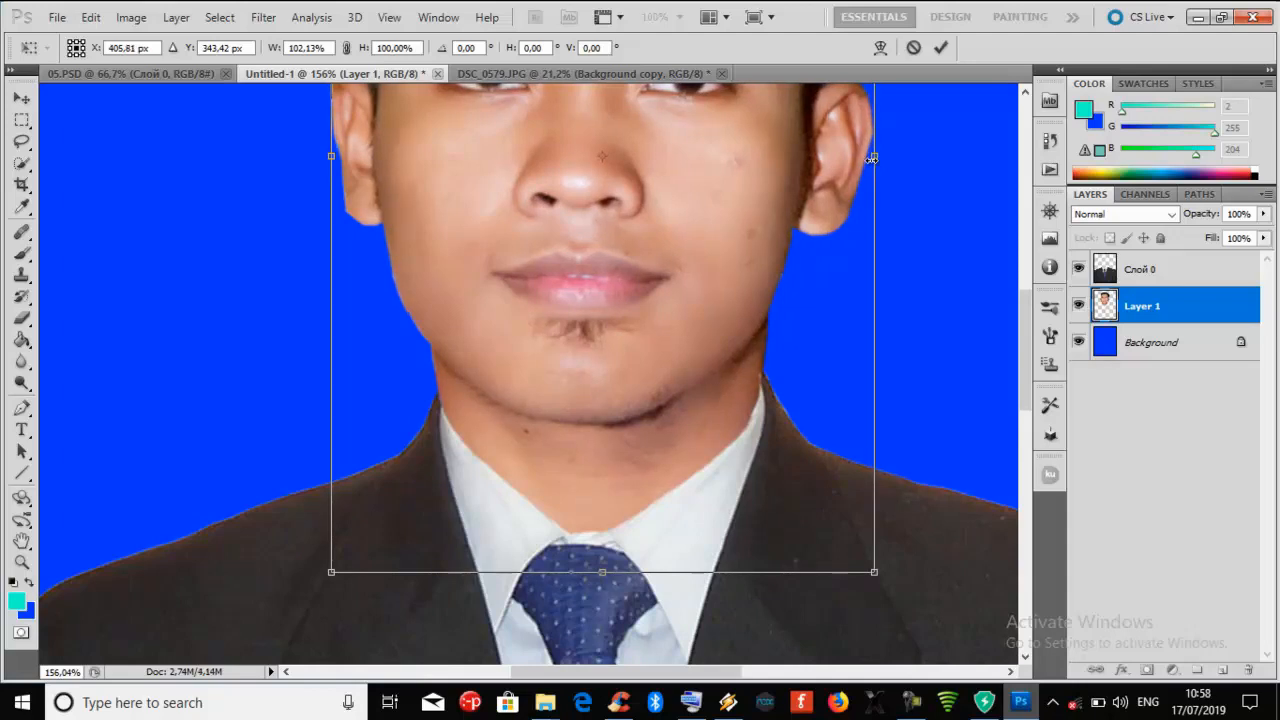
left_click(940, 48)
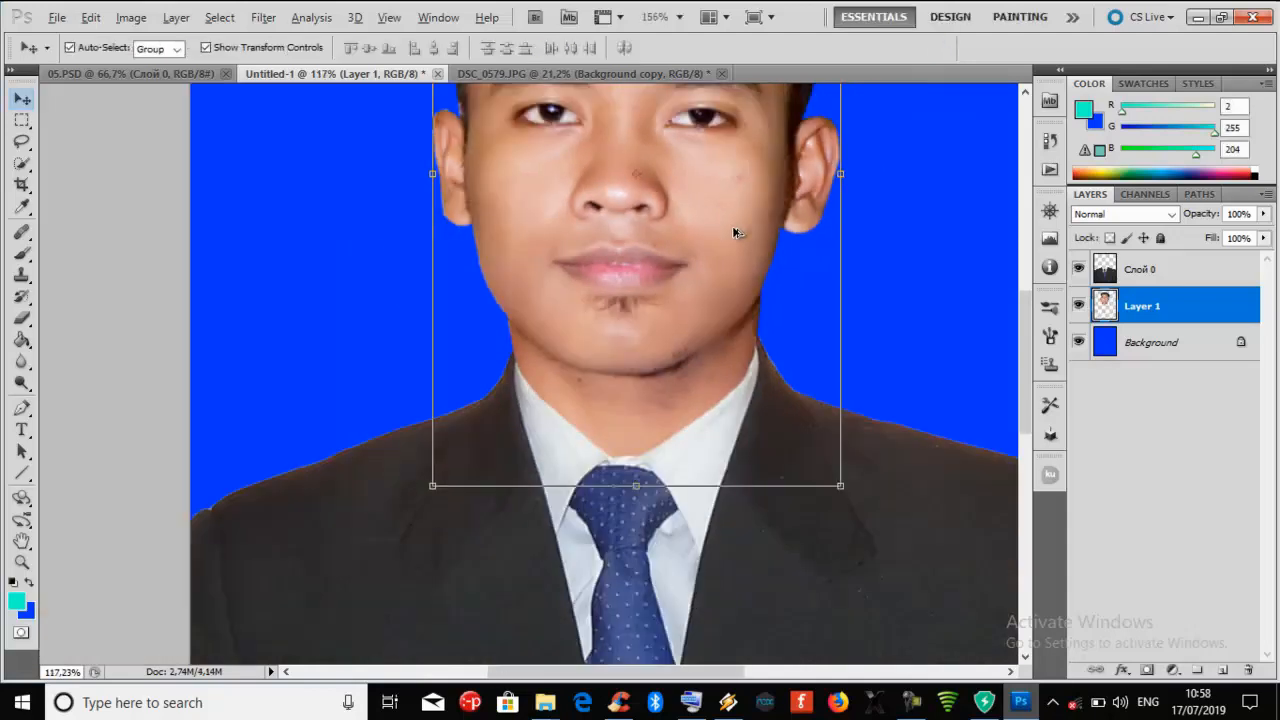
- Stretch the head upward to about 105% of its height and apply the transform
scroll(737, 234, "down", 1)
scroll(735, 225, "down", 2)
scroll(737, 222, "down", 2)
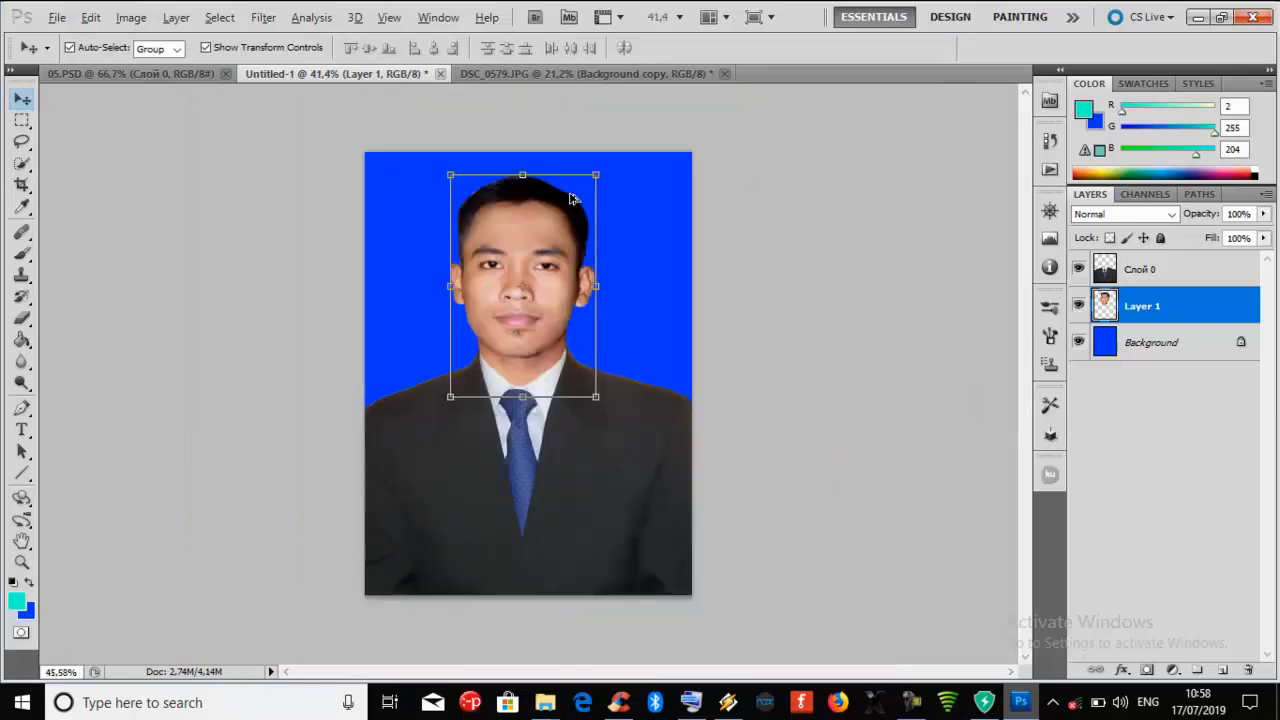
scroll(571, 194, "up", 1)
left_click_drag(519, 133, 529, 121)
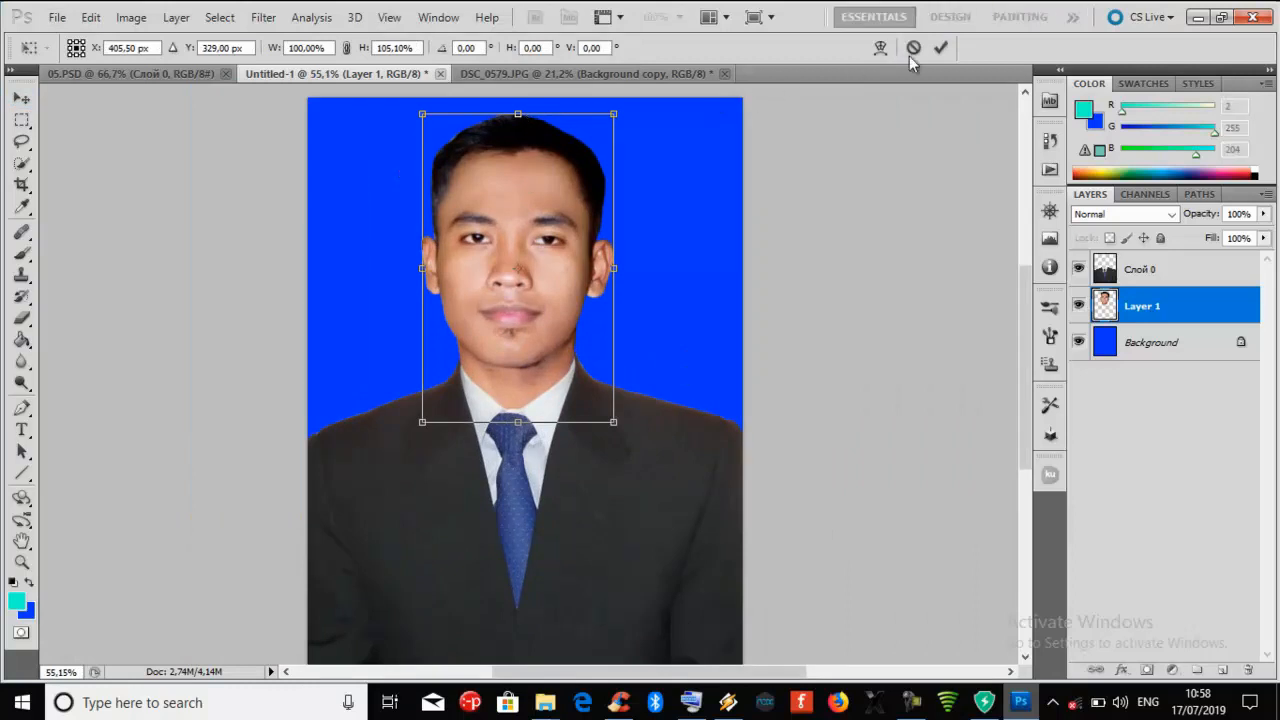
left_click(940, 47)
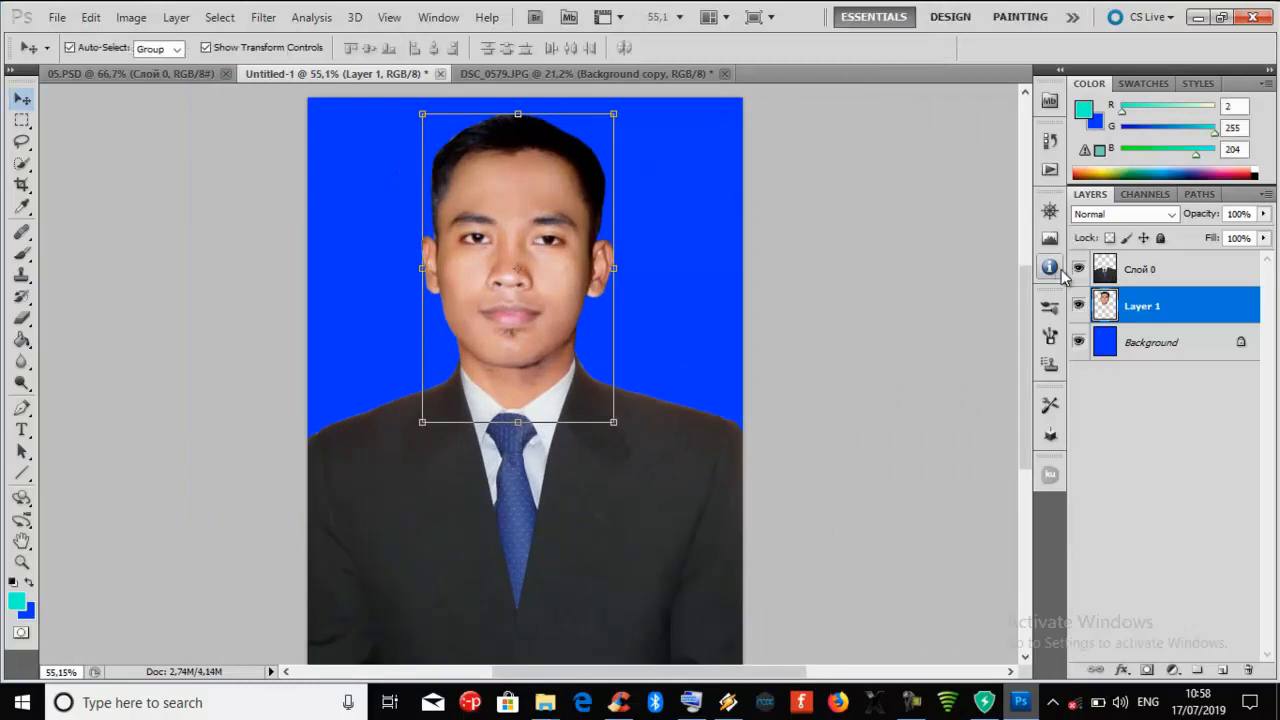
- Erase the pointed collar tip beside the neck's right edge on the suit layer Слой 0, using the Eraser Tool
left_click(1118, 272)
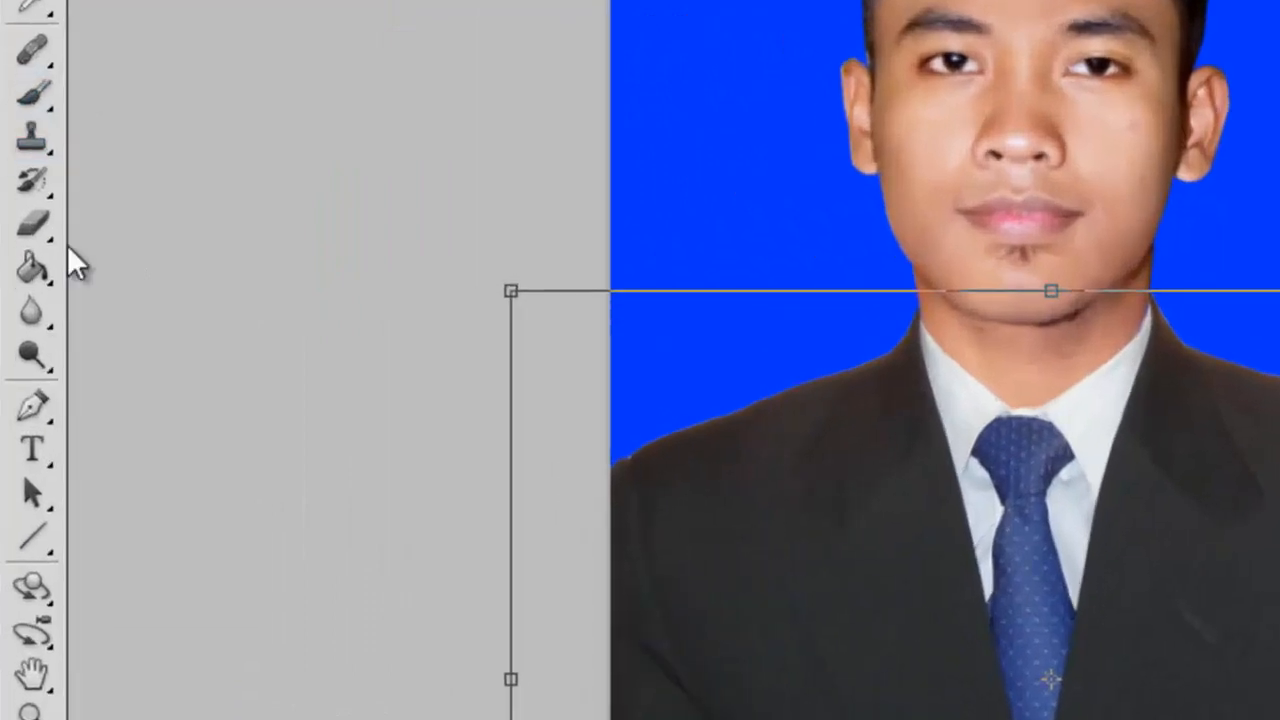
left_click(21, 318)
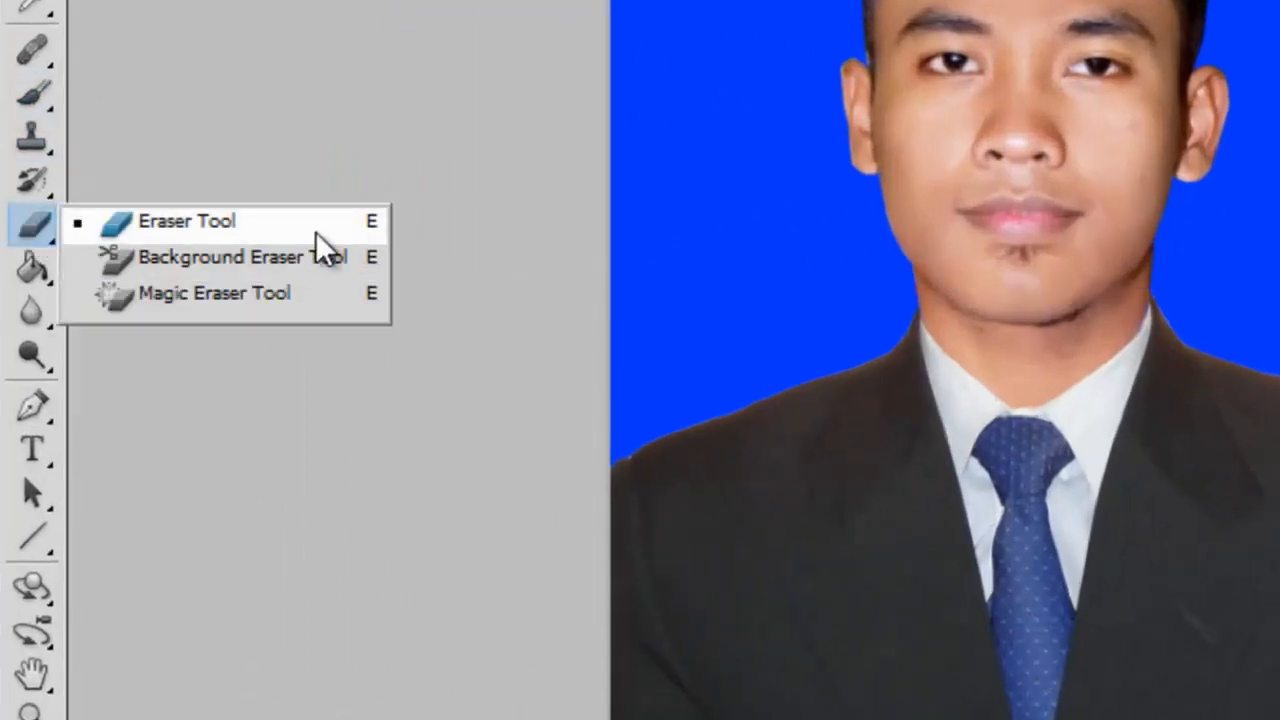
left_click(300, 222)
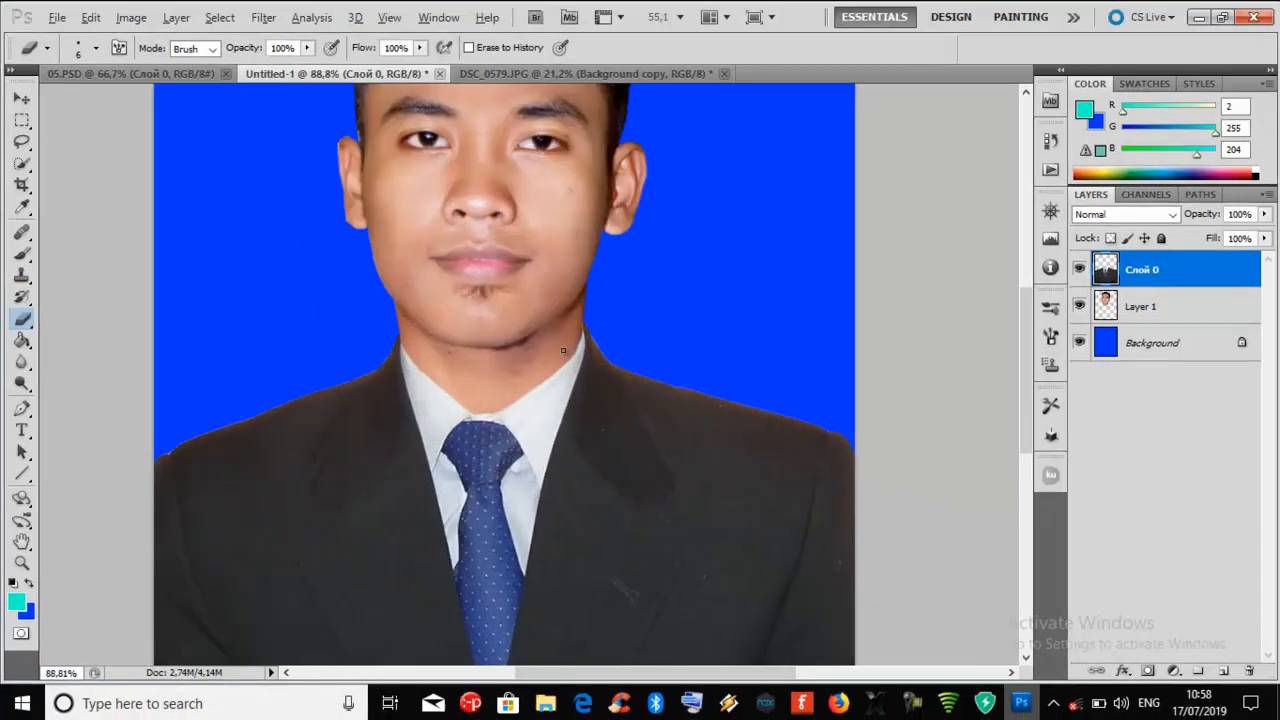
scroll(750, 309, "up", 4)
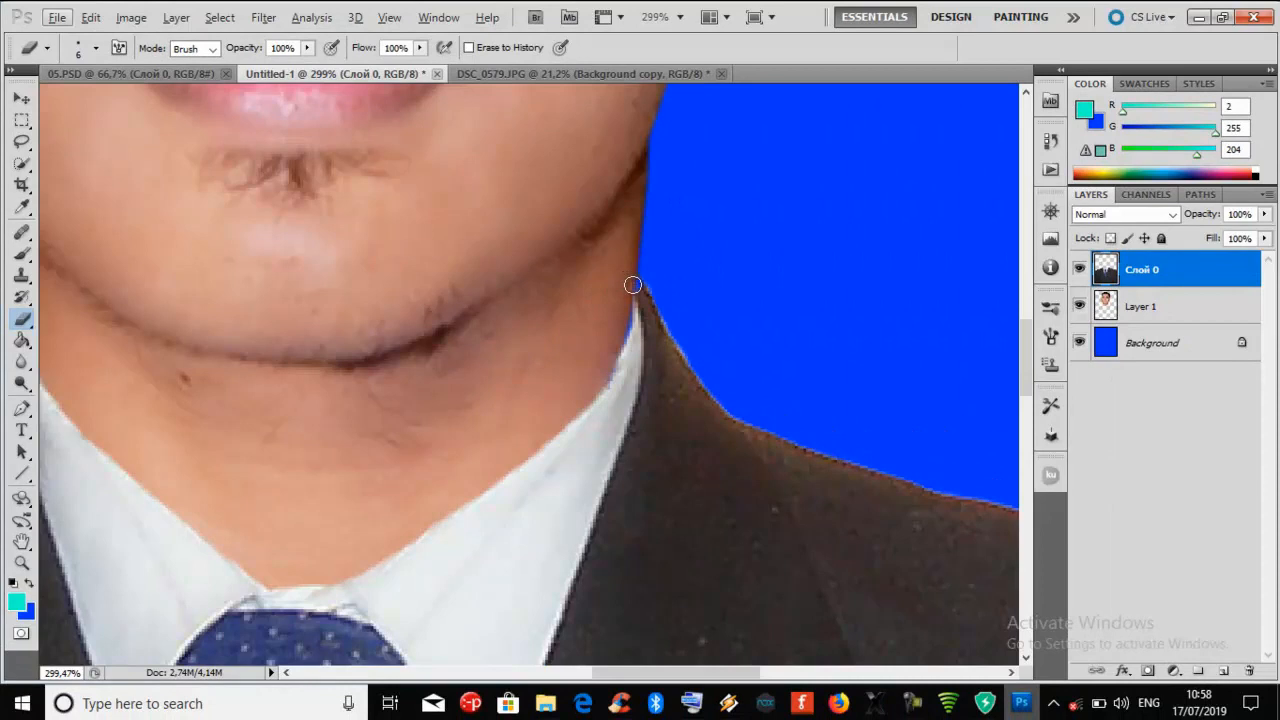
left_click_drag(632, 311, 647, 272)
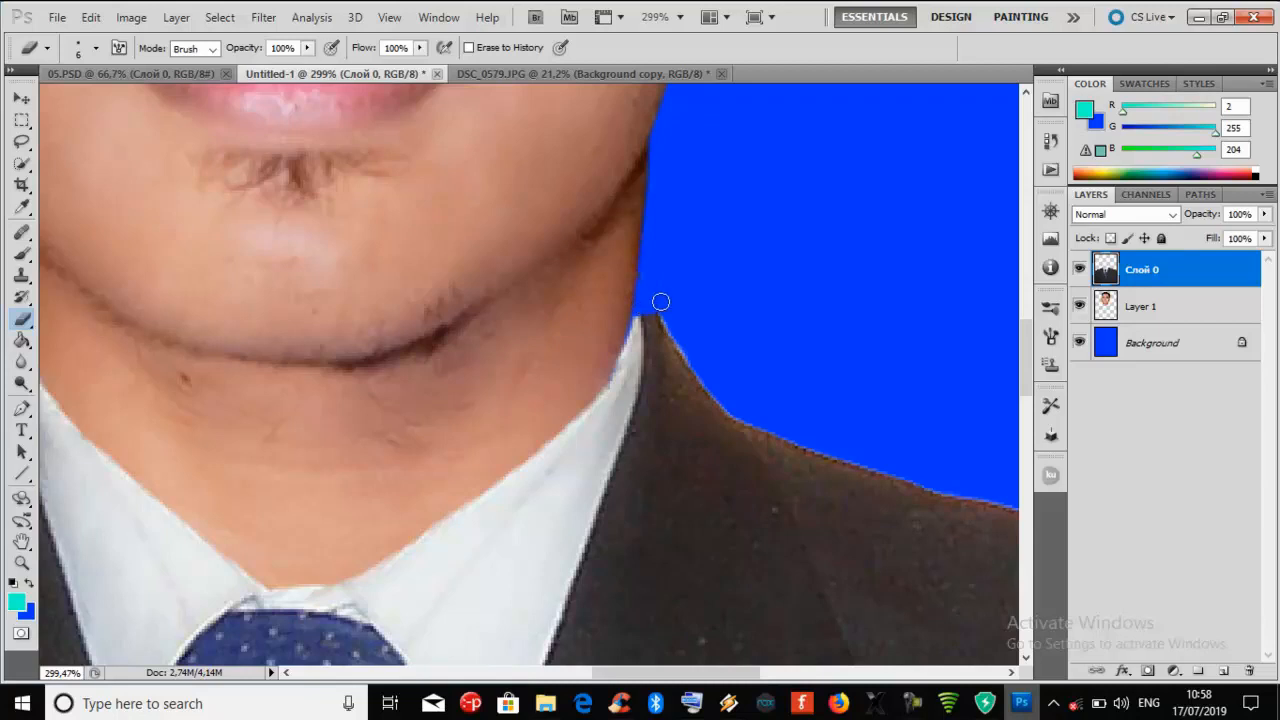
scroll(679, 302, "down", 5)
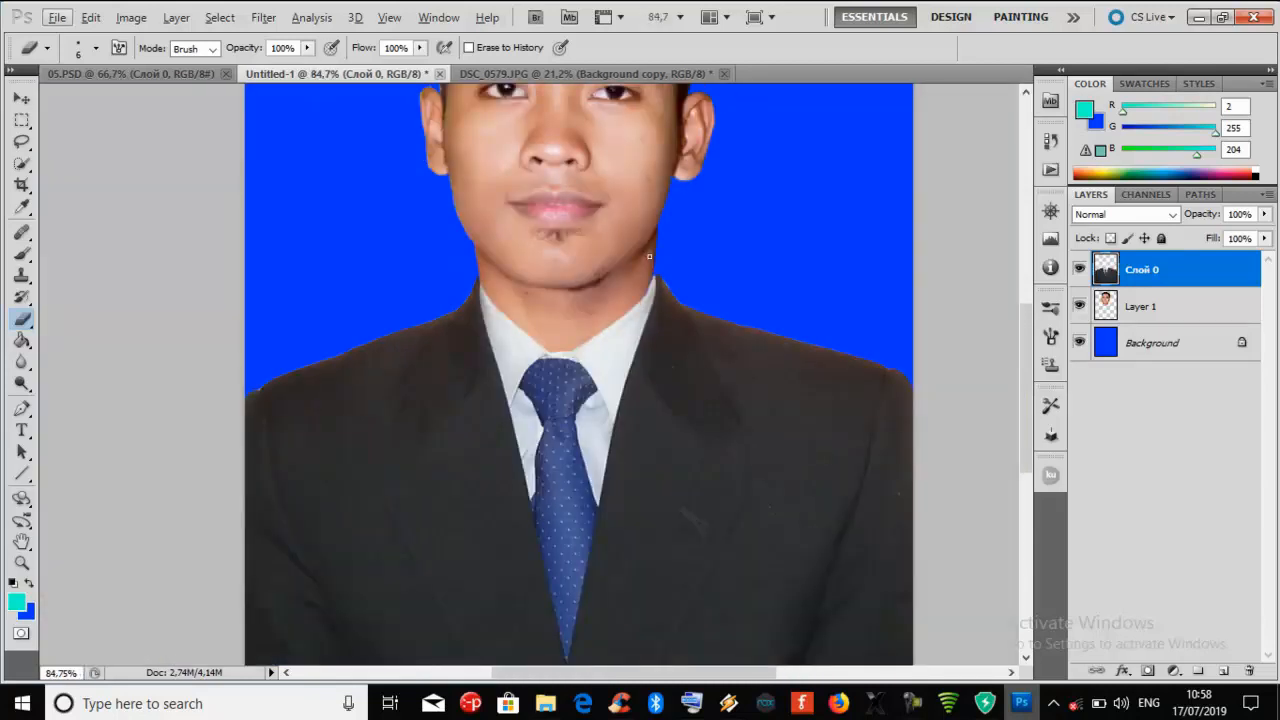
- Nudge the head on Layer 1 slightly to fit the neck into the suit collar
left_click(21, 99)
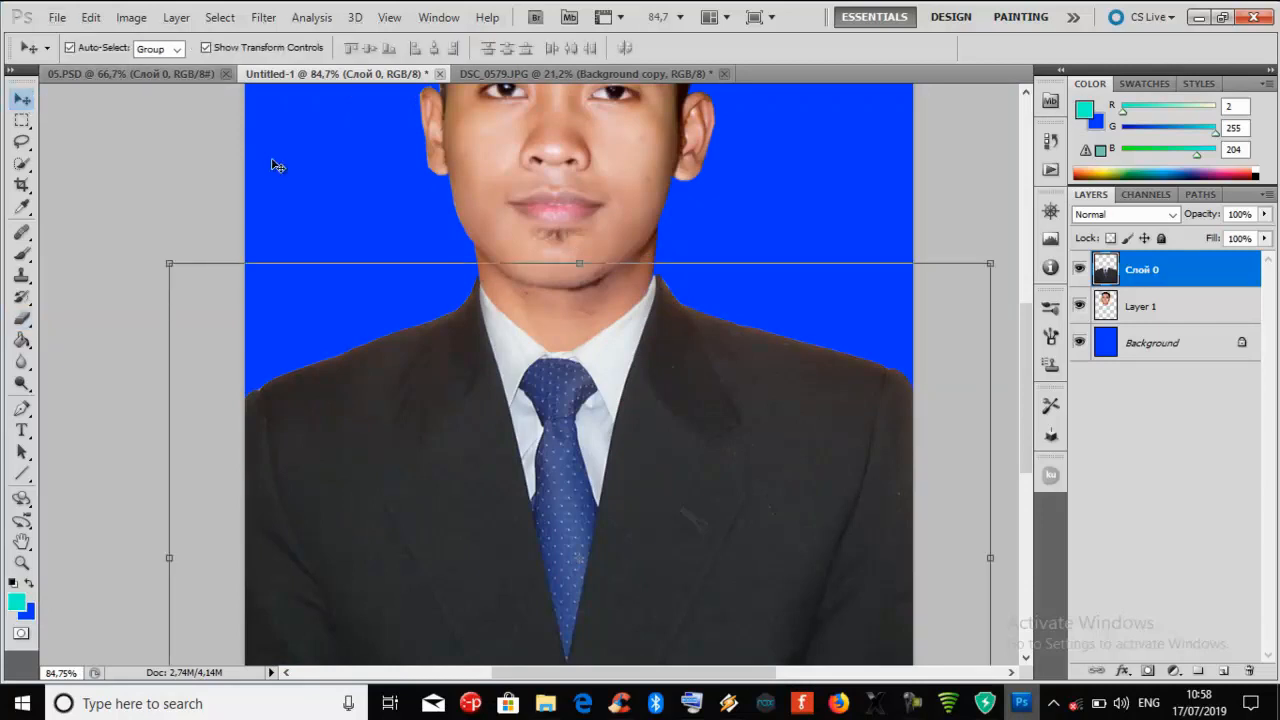
left_click(1140, 306)
left_click_drag(620, 203, 613, 213)
scroll(656, 274, "up", 3)
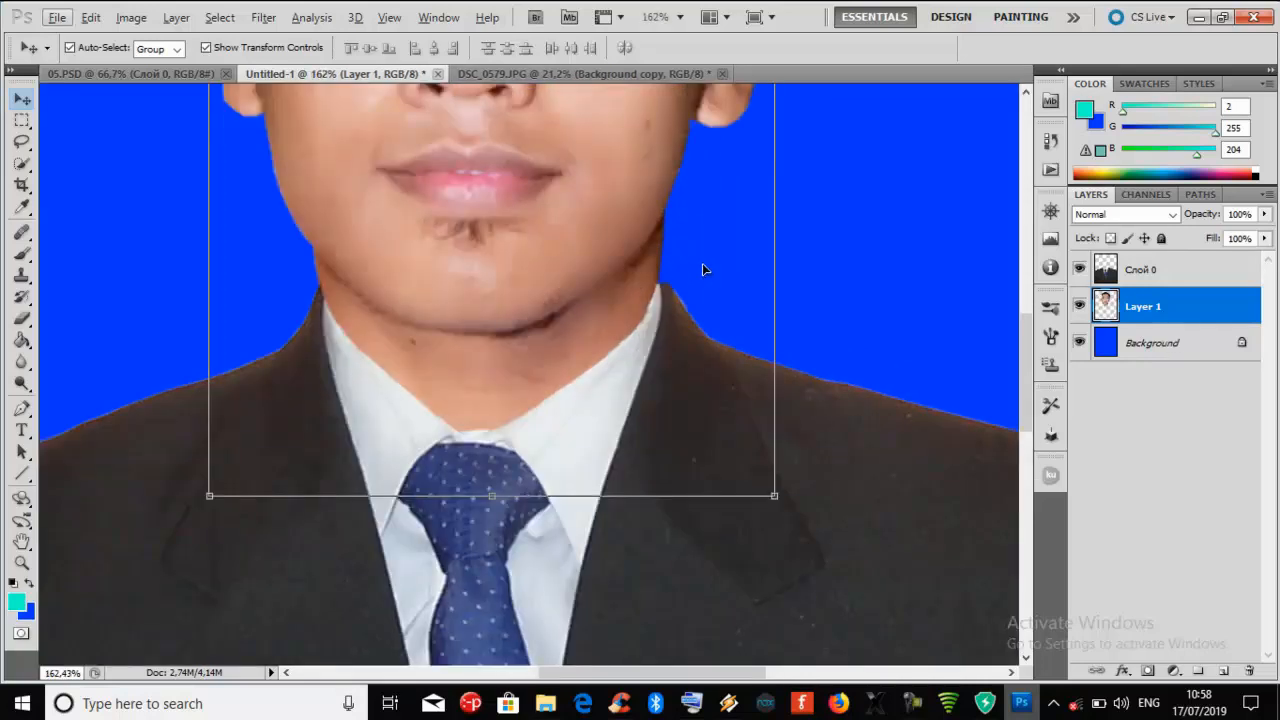
scroll(714, 250, "down", 2)
scroll(500, 245, "up", 3)
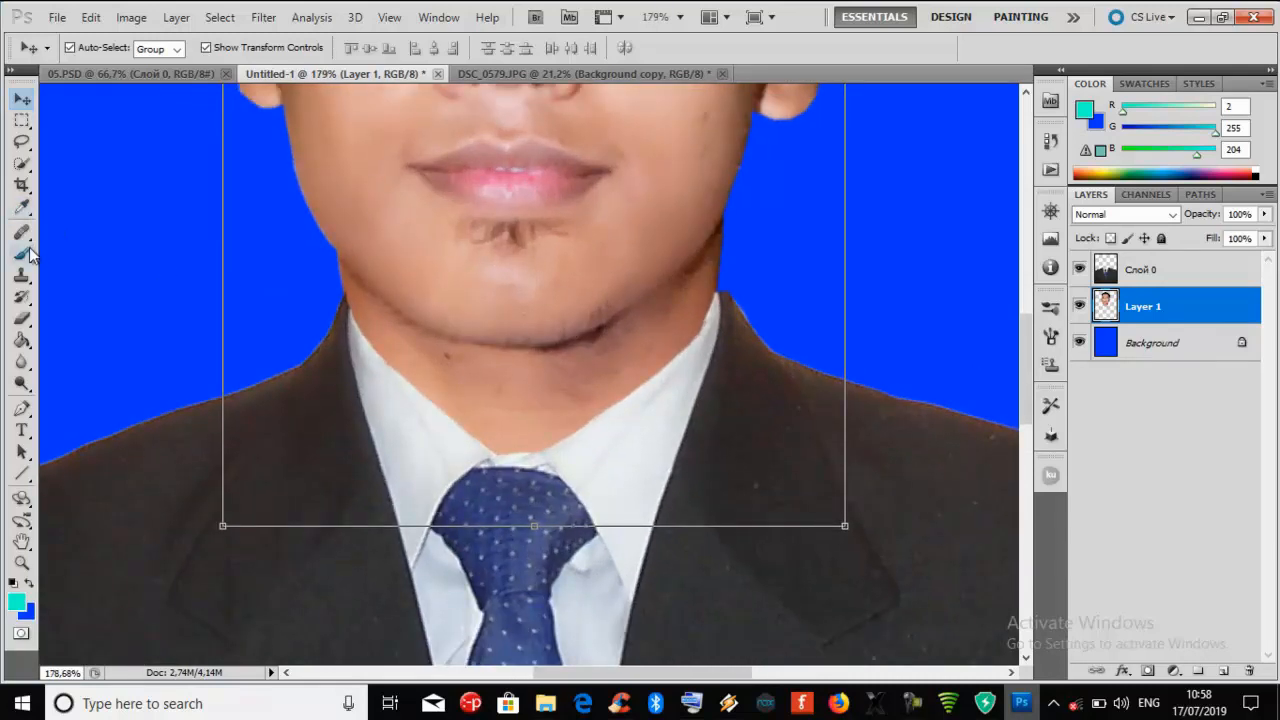
- Erase the protruding collar tip beside the neck's left edge on the suit layer Слой 0
left_click(22, 318)
left_click(110, 320)
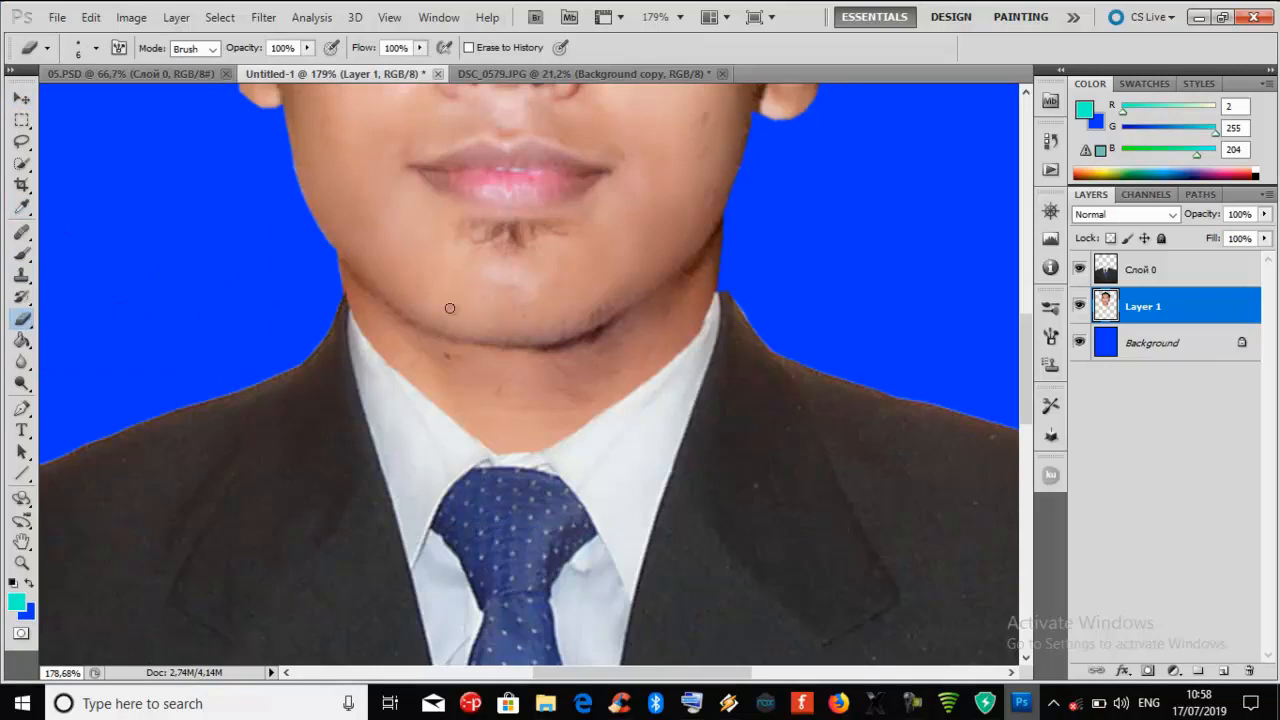
left_click(1202, 274)
scroll(358, 290, "up", 2)
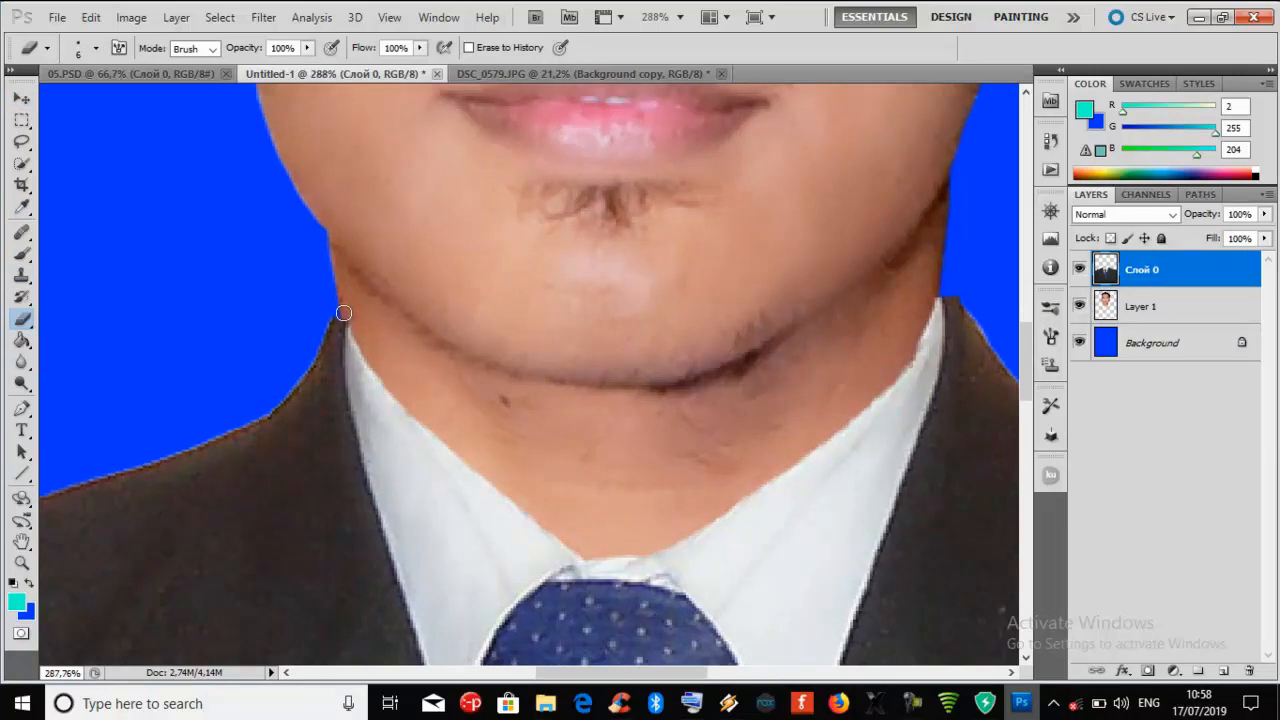
scroll(311, 265, "down", 3)
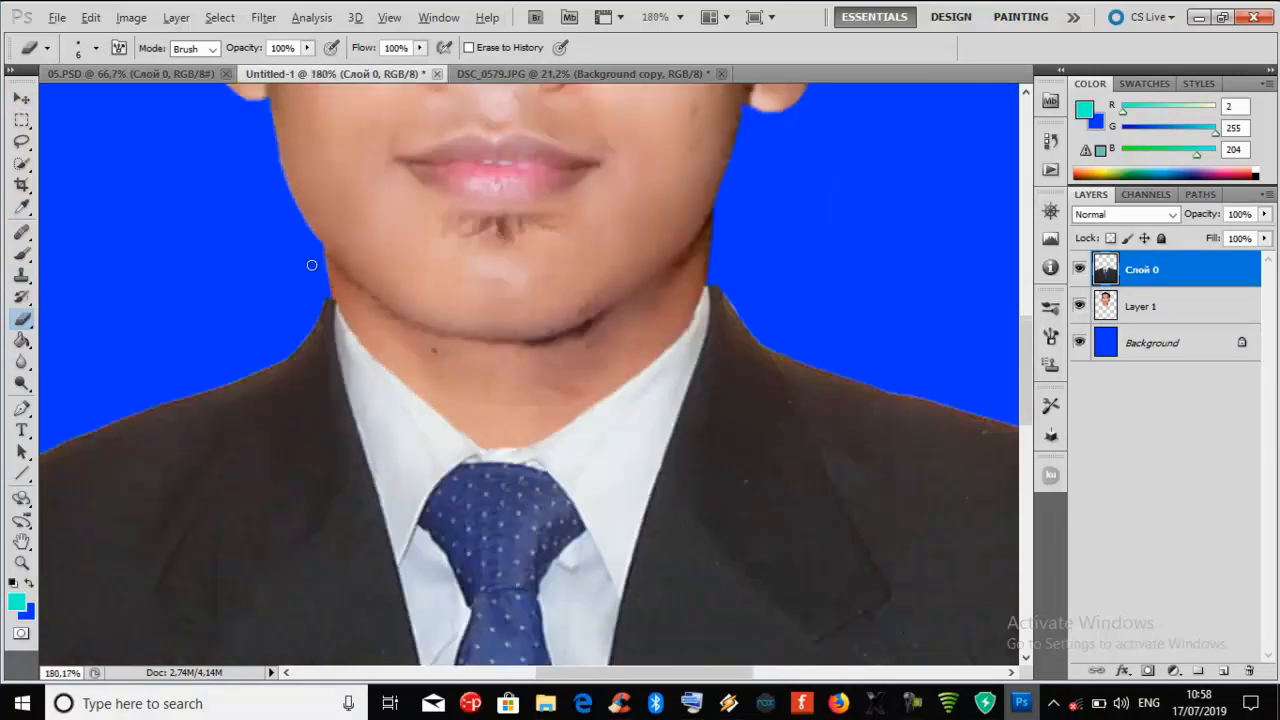
scroll(318, 280, "up", 4)
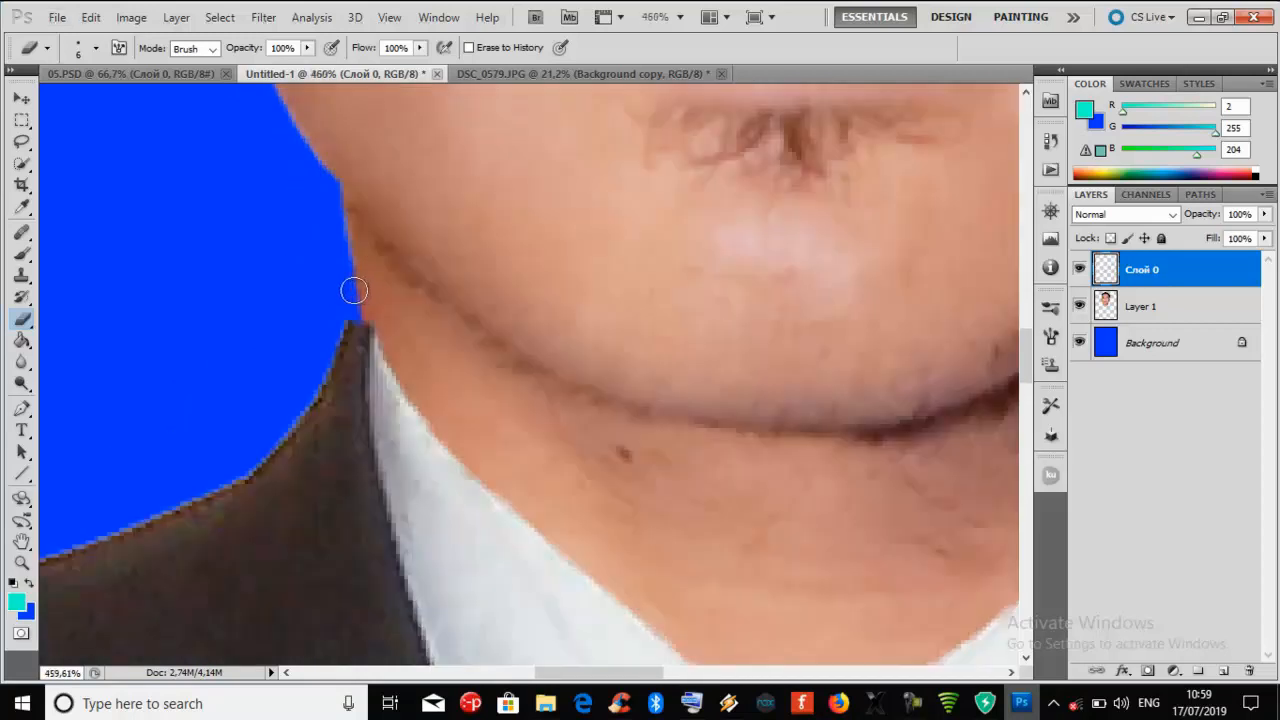
scroll(298, 233, "down", 4)
scroll(296, 234, "down", 1)
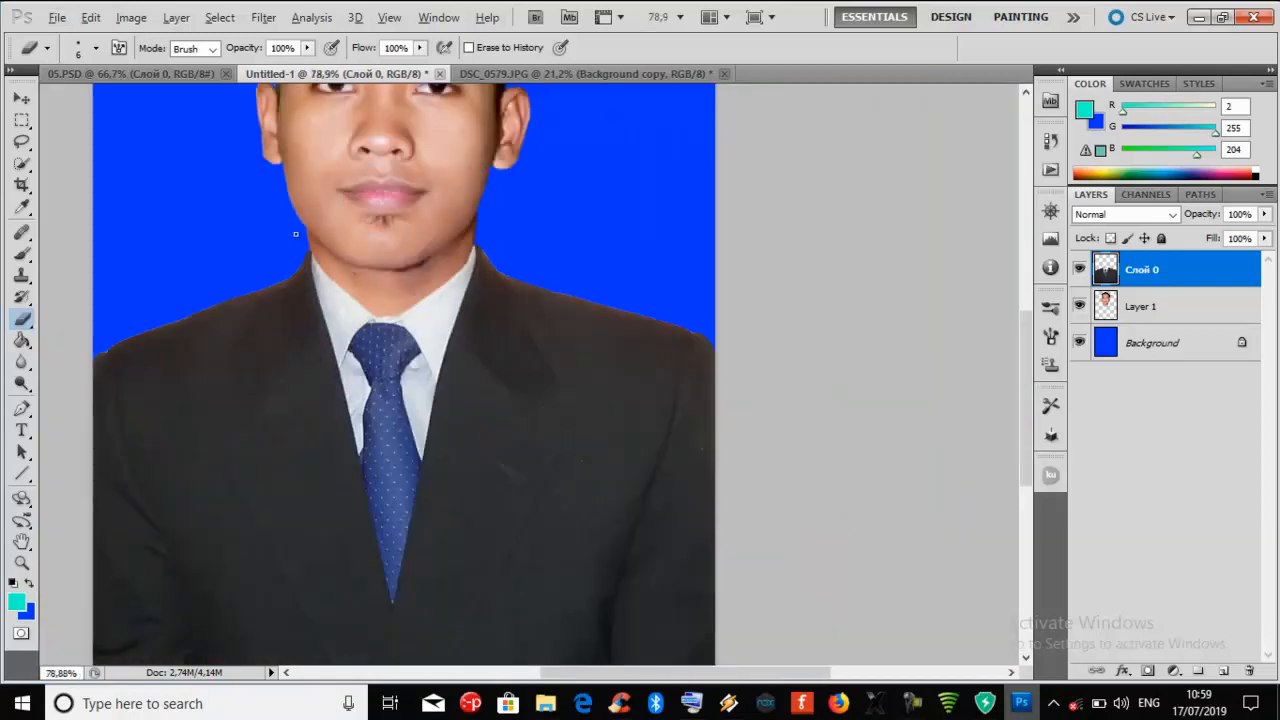
scroll(326, 217, "down", 1)
scroll(343, 184, "up", 1)
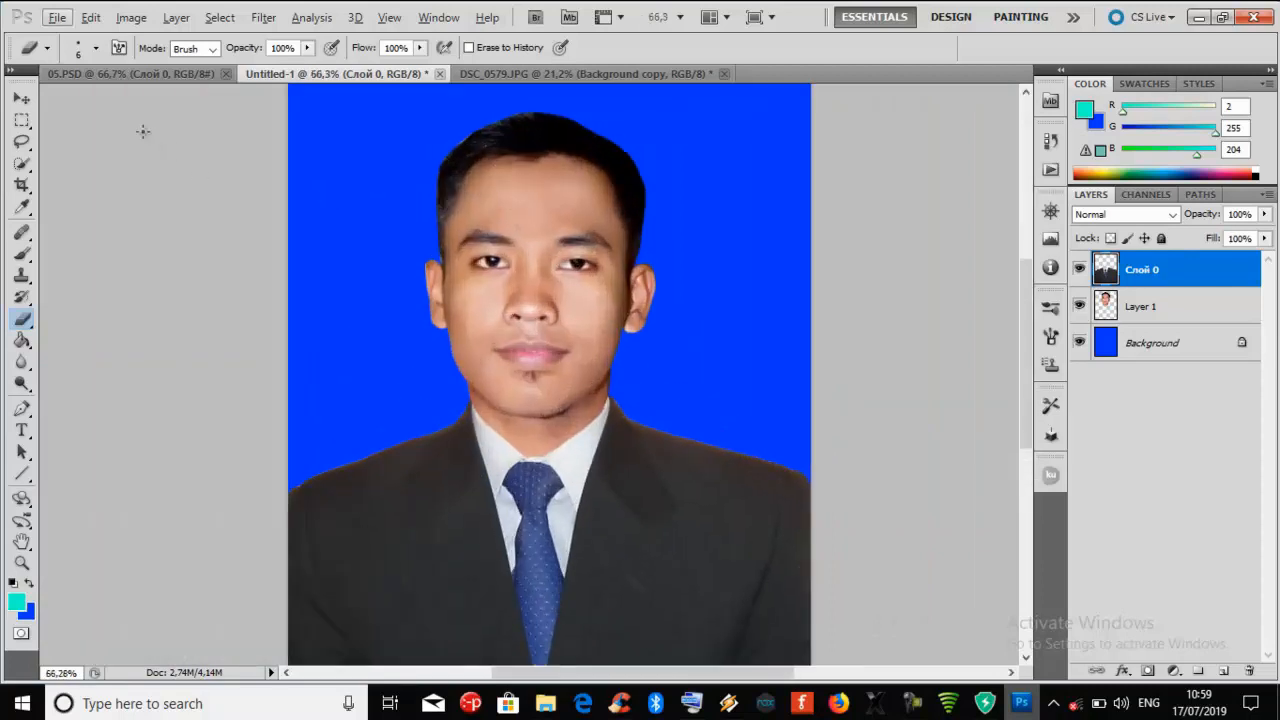
- Move the head on Layer 1 up slightly and check how the neck sits in the collar
left_click(21, 98)
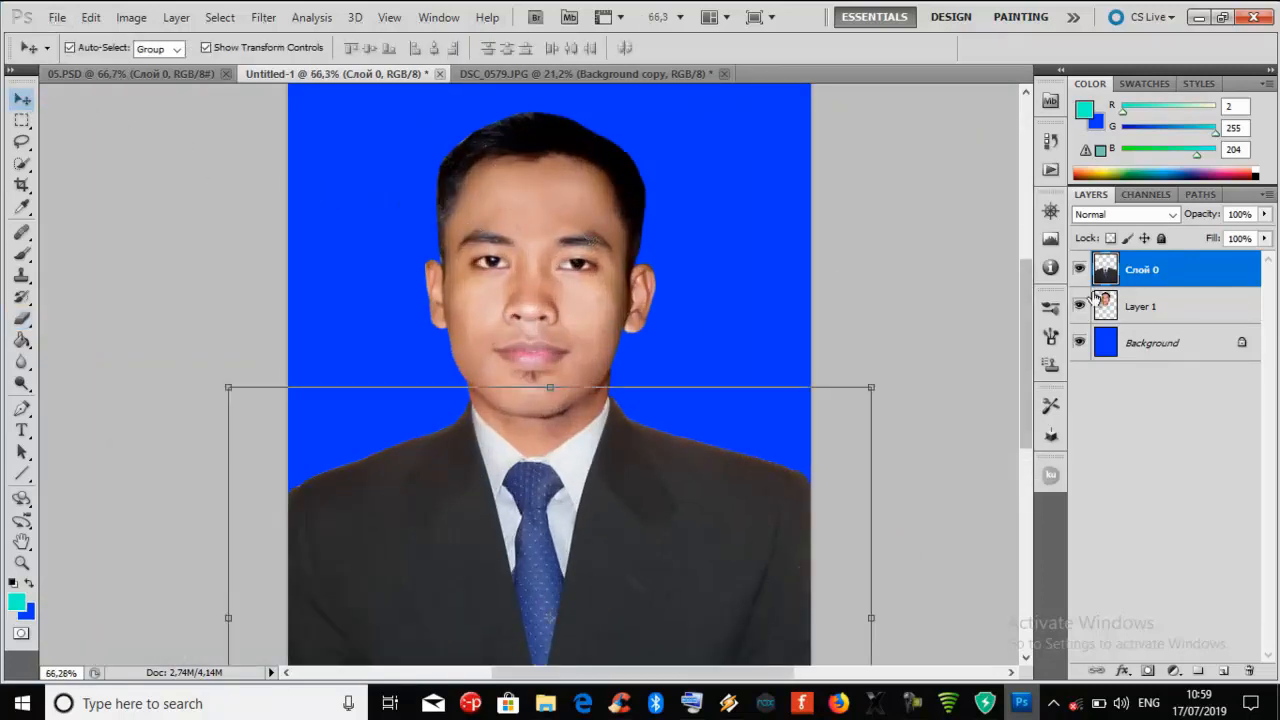
left_click(1118, 306)
left_click_drag(553, 239, 555, 237)
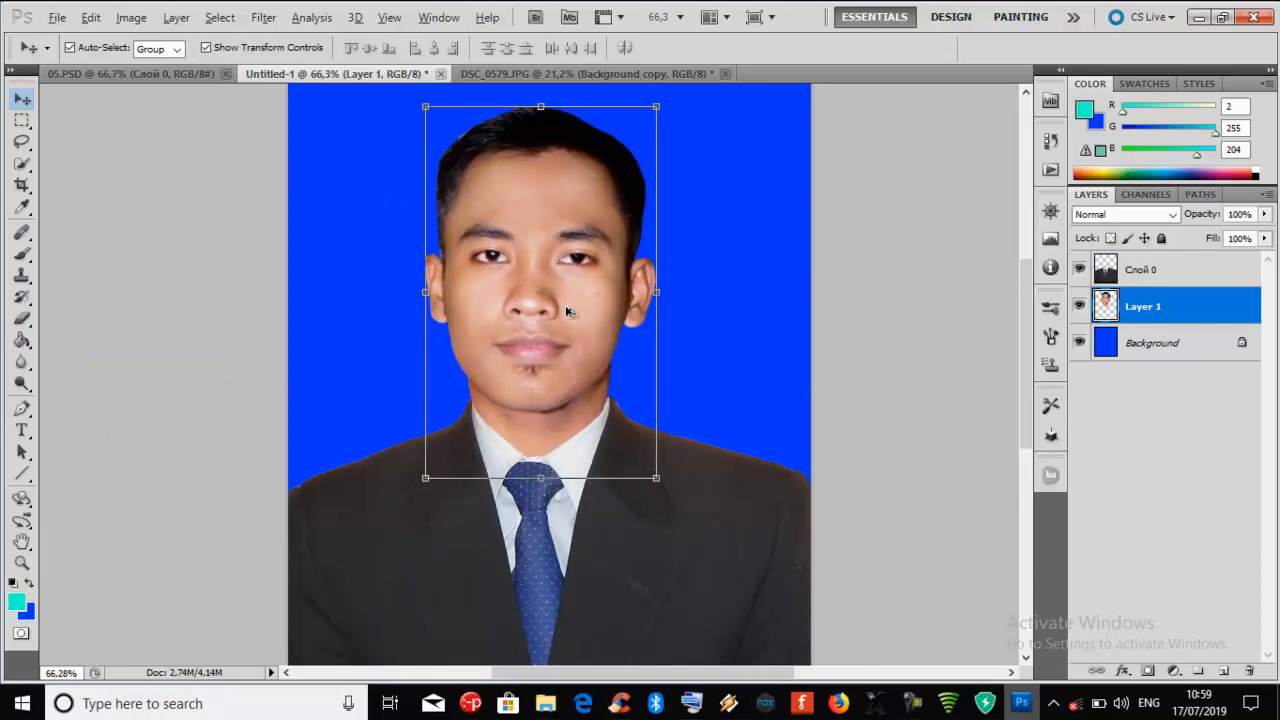
scroll(560, 397, "up", 6)
key("alt")
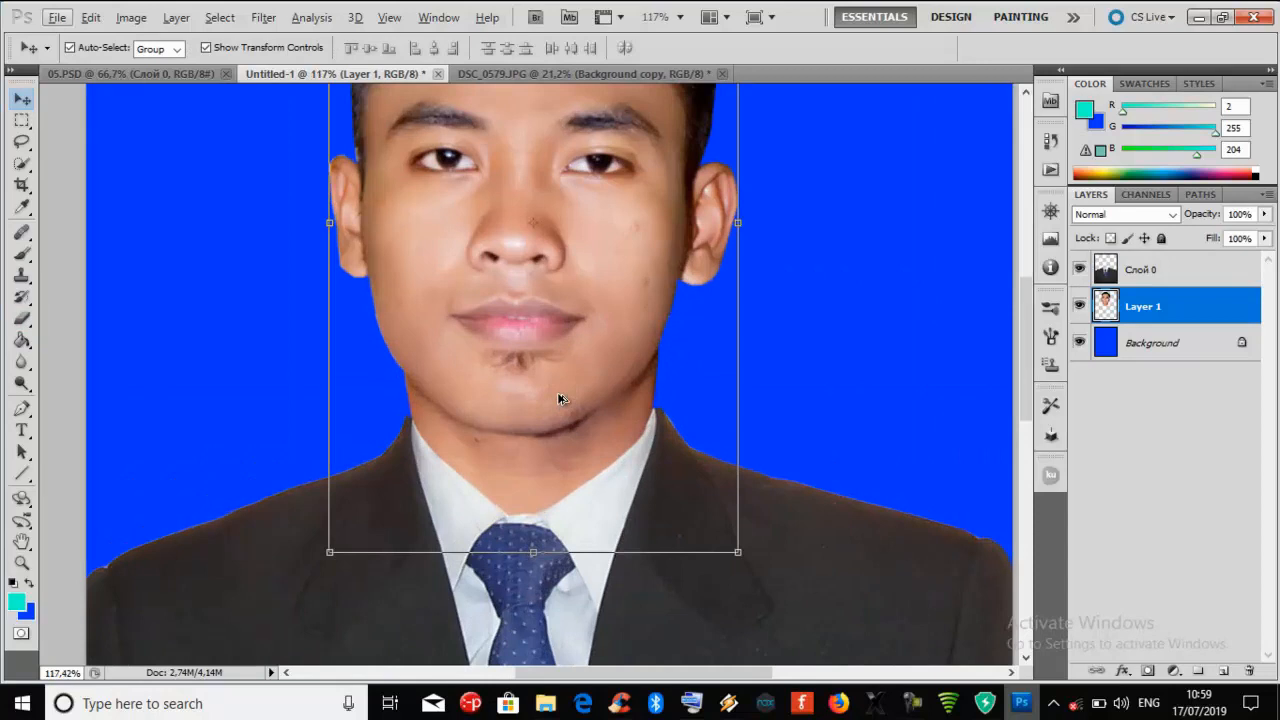
scroll(560, 383, "down", 4)
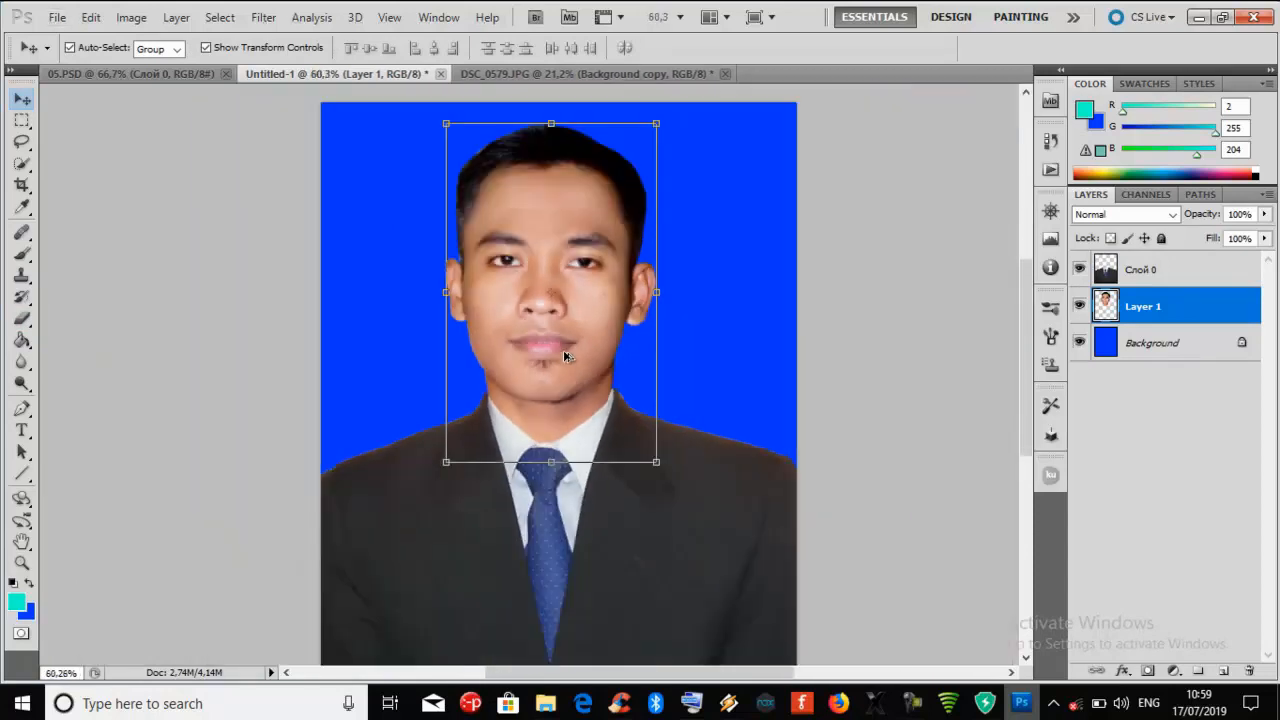
- Rotate the head about -0.99°, apply the transform, and nudge it slightly within the collar
left_click_drag(666, 120, 670, 113)
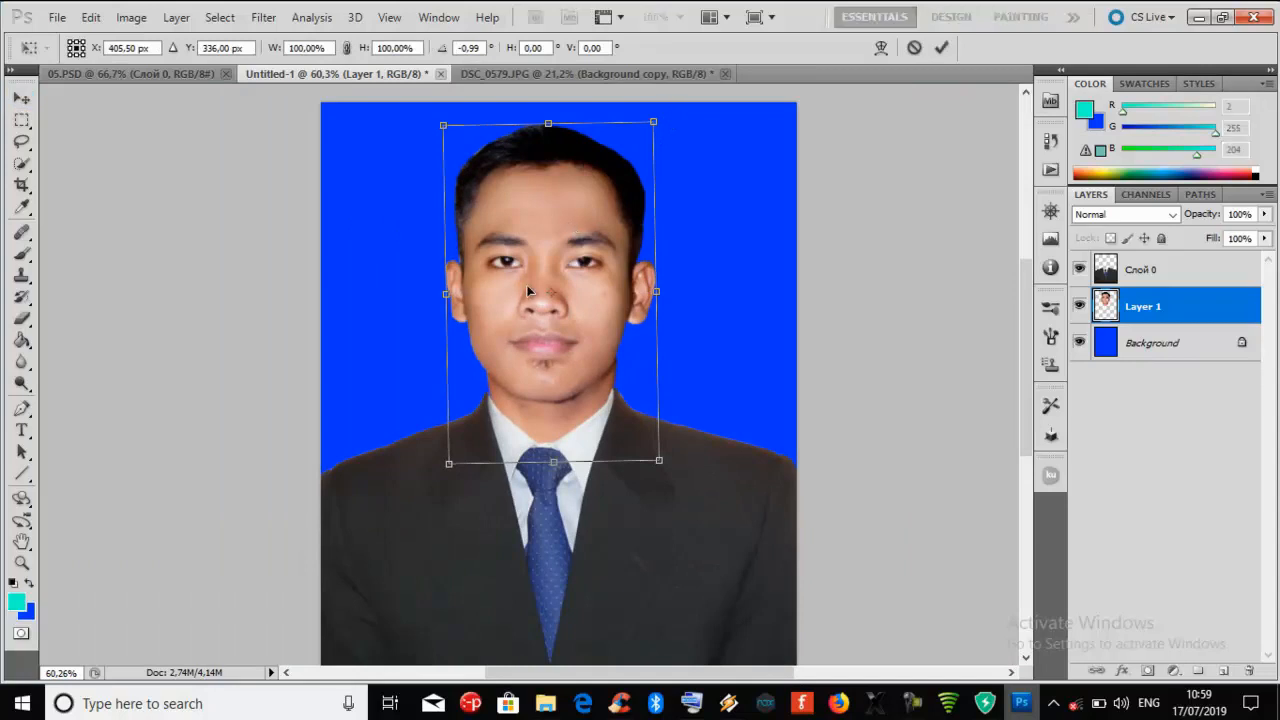
left_click(941, 47)
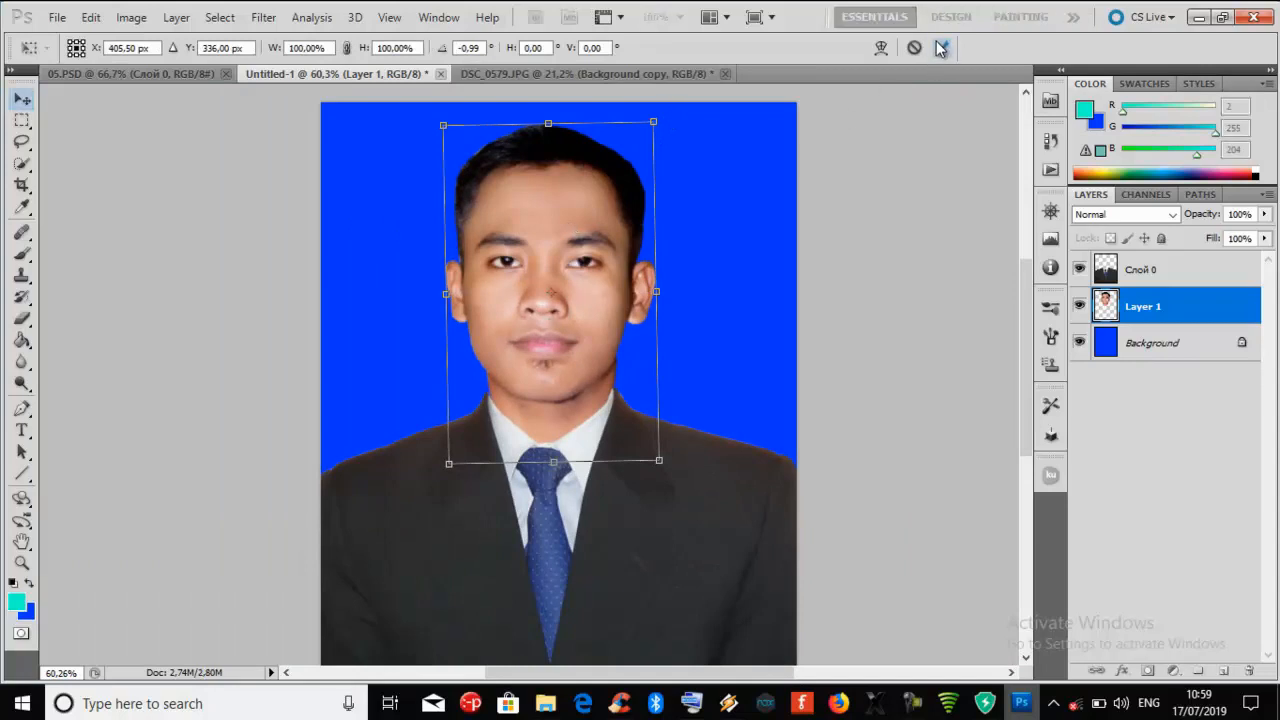
scroll(561, 337, "up", 4)
left_click_drag(562, 337, 559, 337)
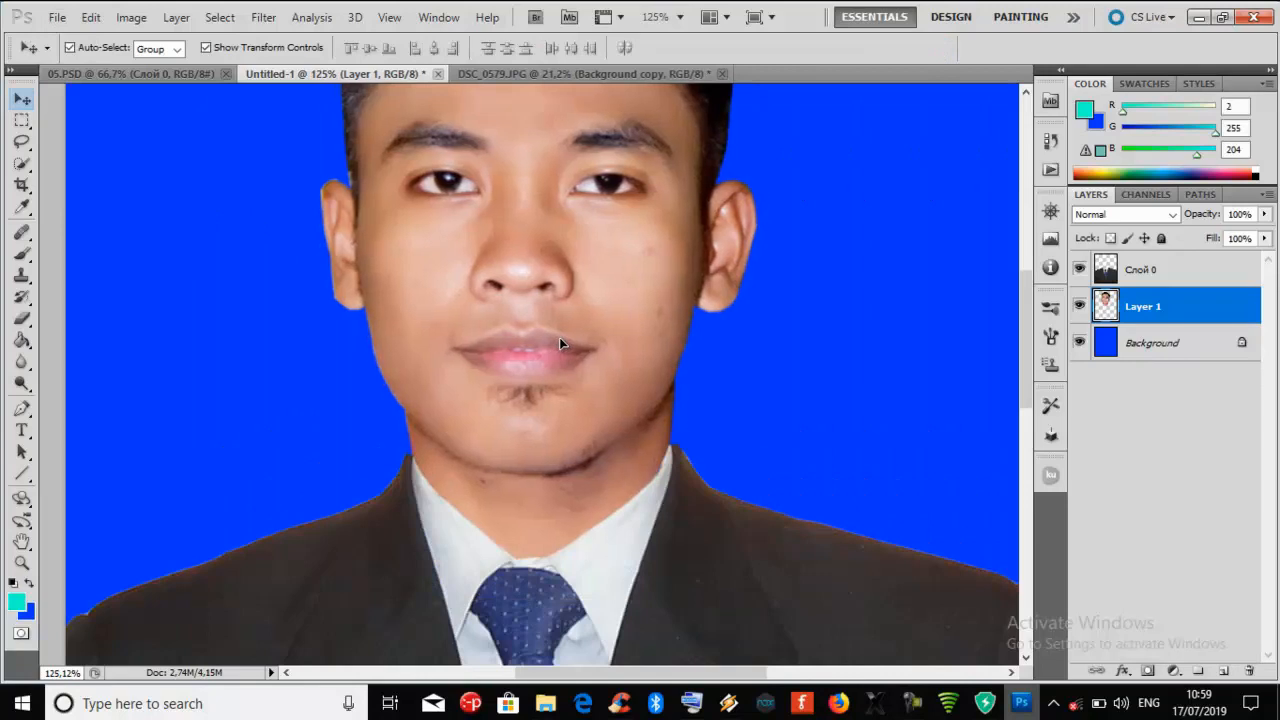
scroll(720, 338, "down", 4)
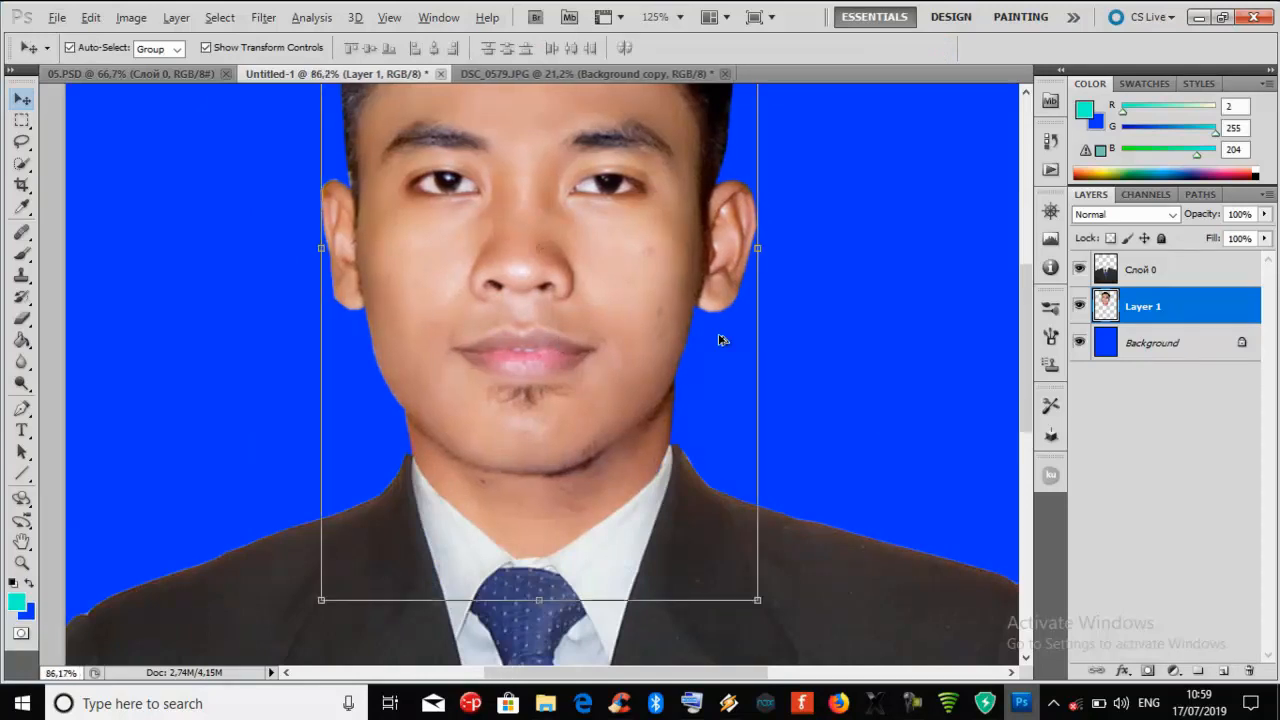
key("alt")
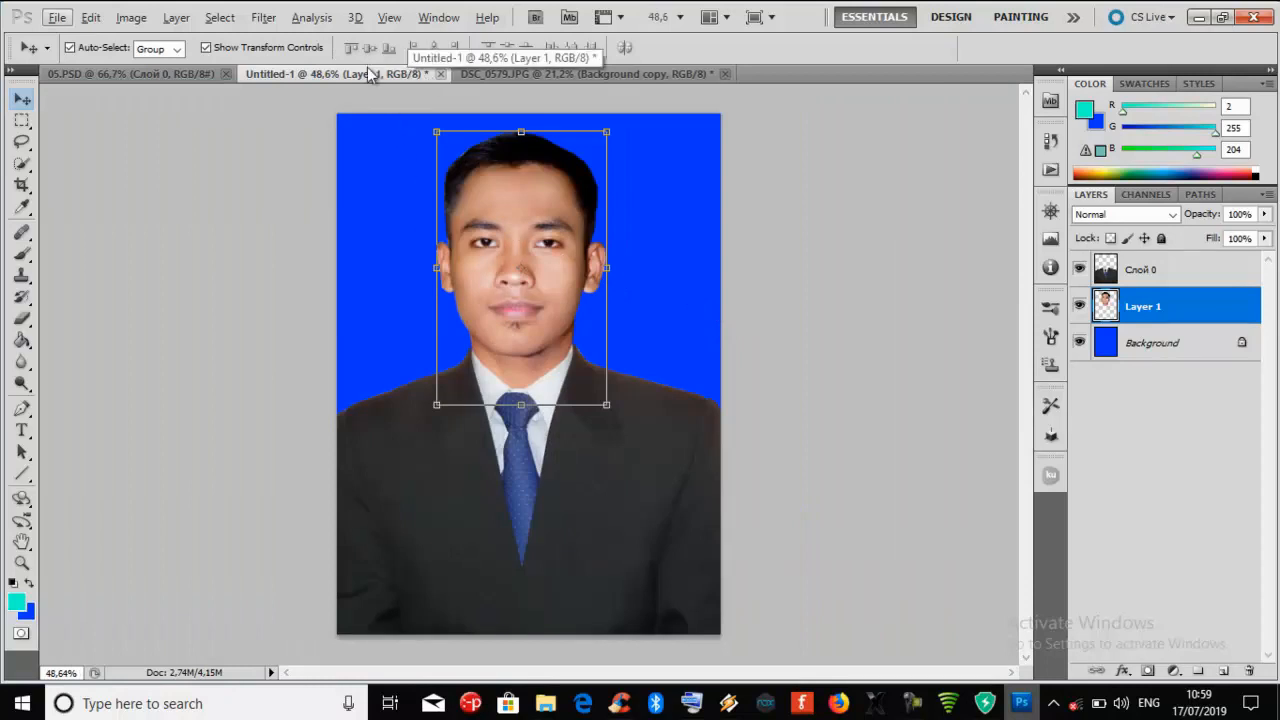
- Hide the transform controls and save the document as the layered PSD "Pas Foto 3x4 biru" with Maximize Compatibility on
left_click(263, 49)
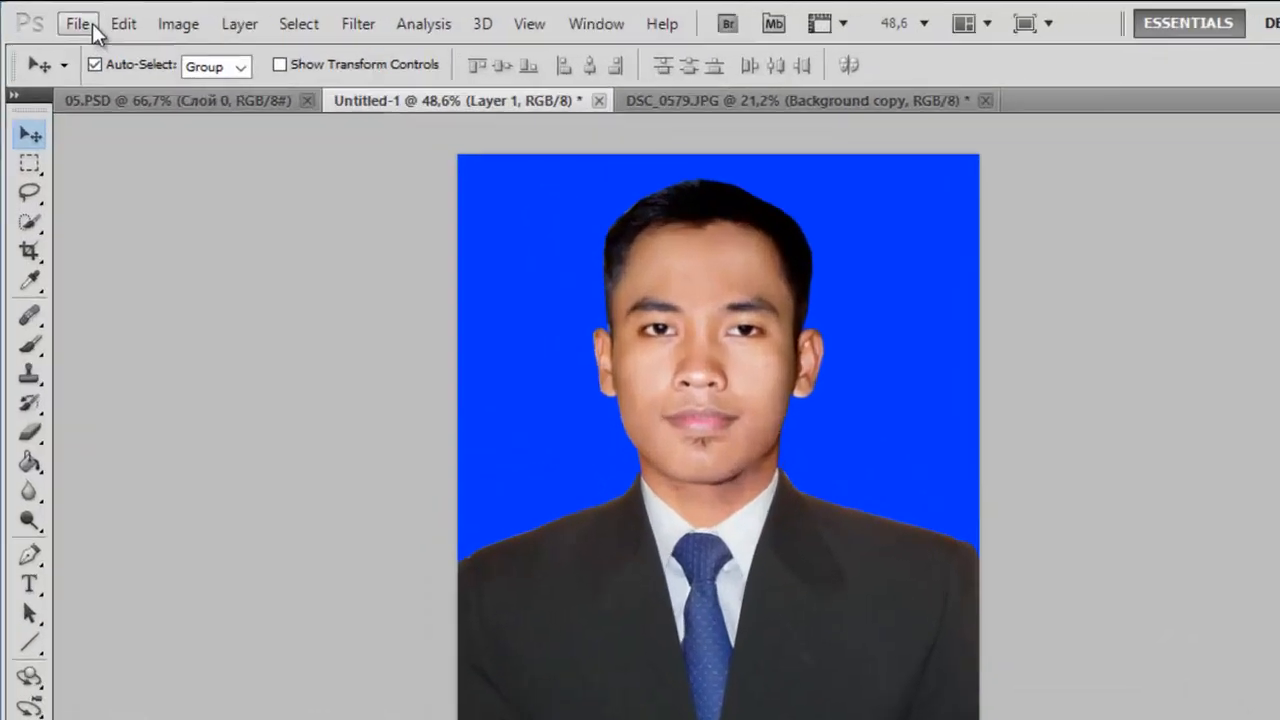
left_click(57, 17)
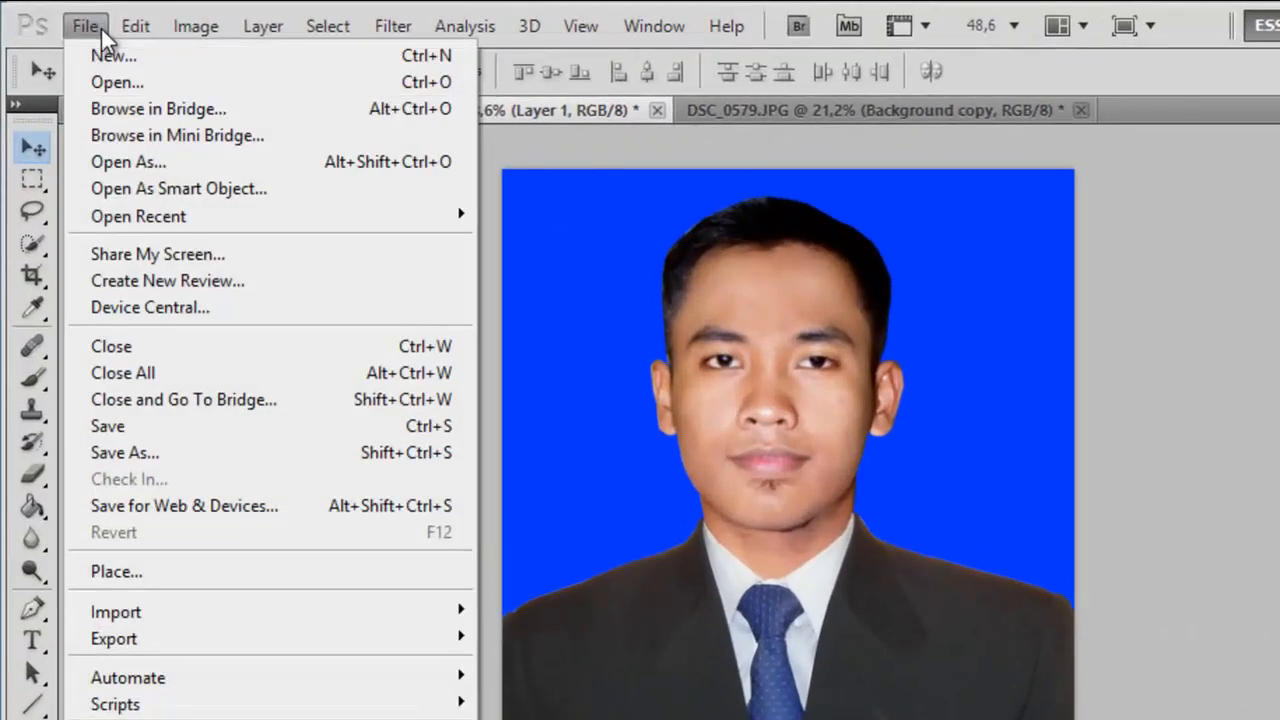
left_click(185, 453)
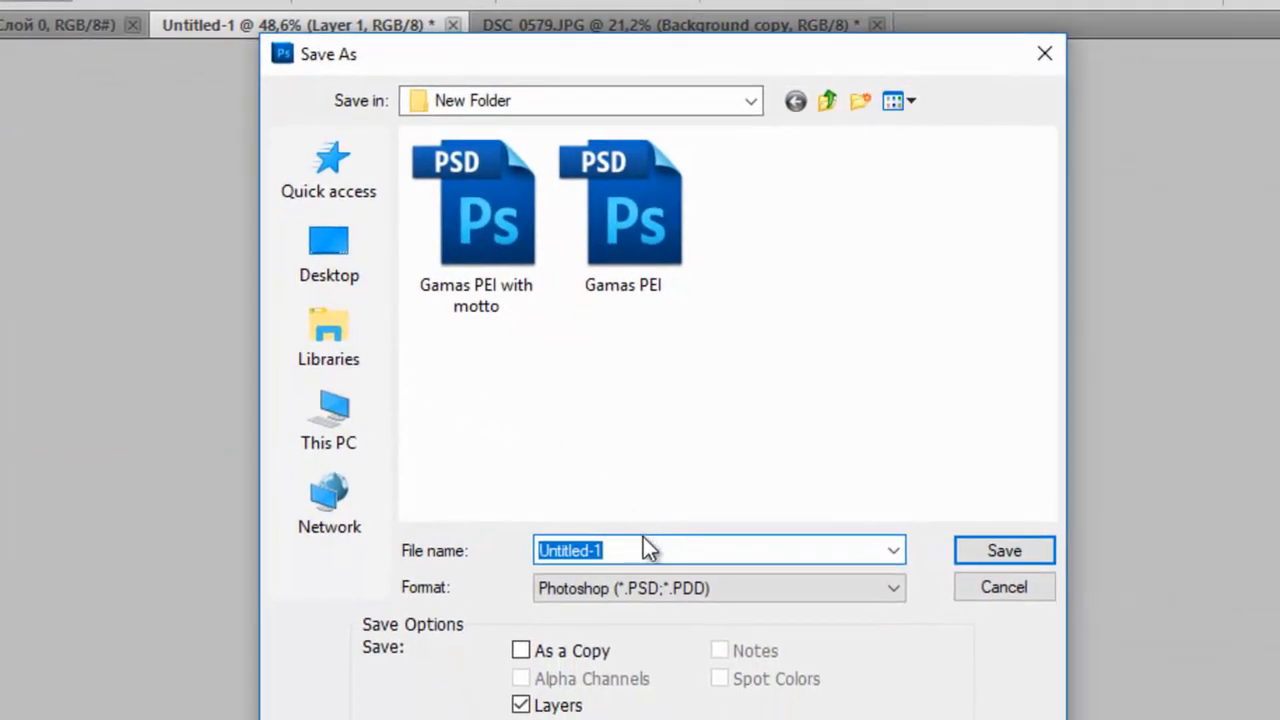
type("Pas Foto 3x4 biru")
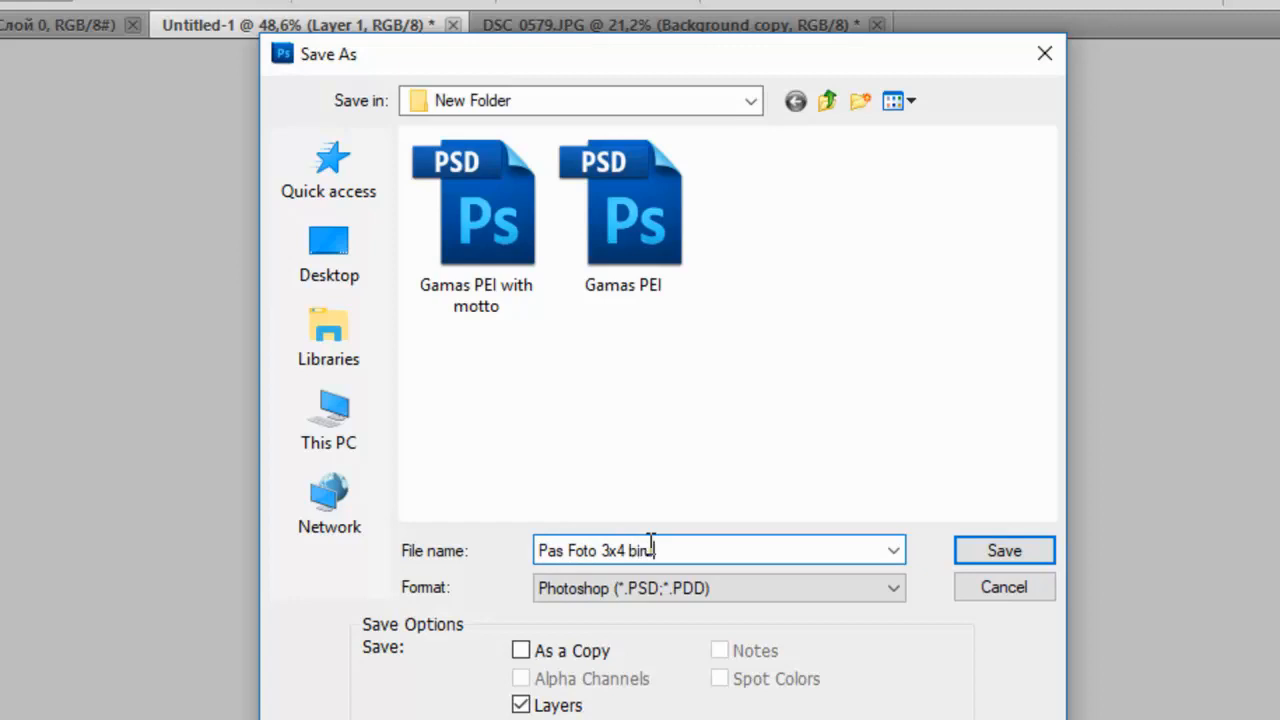
left_click(1037, 557)
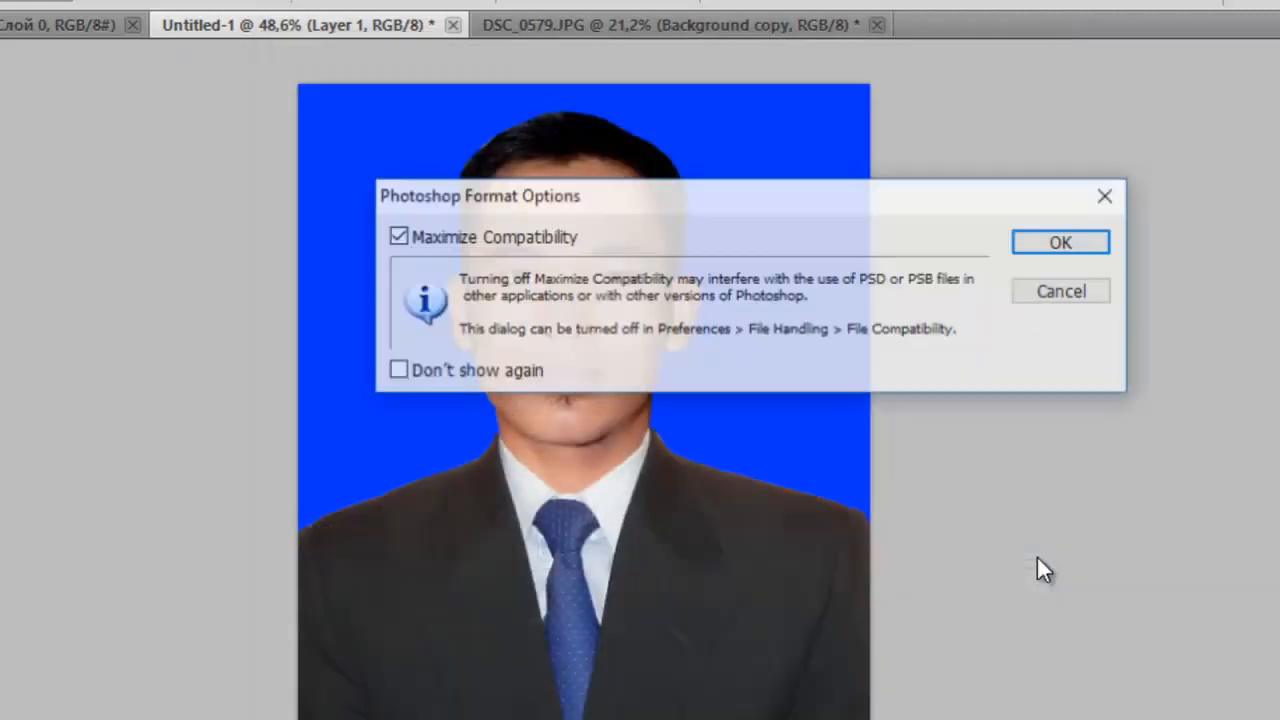
left_click(1079, 240)
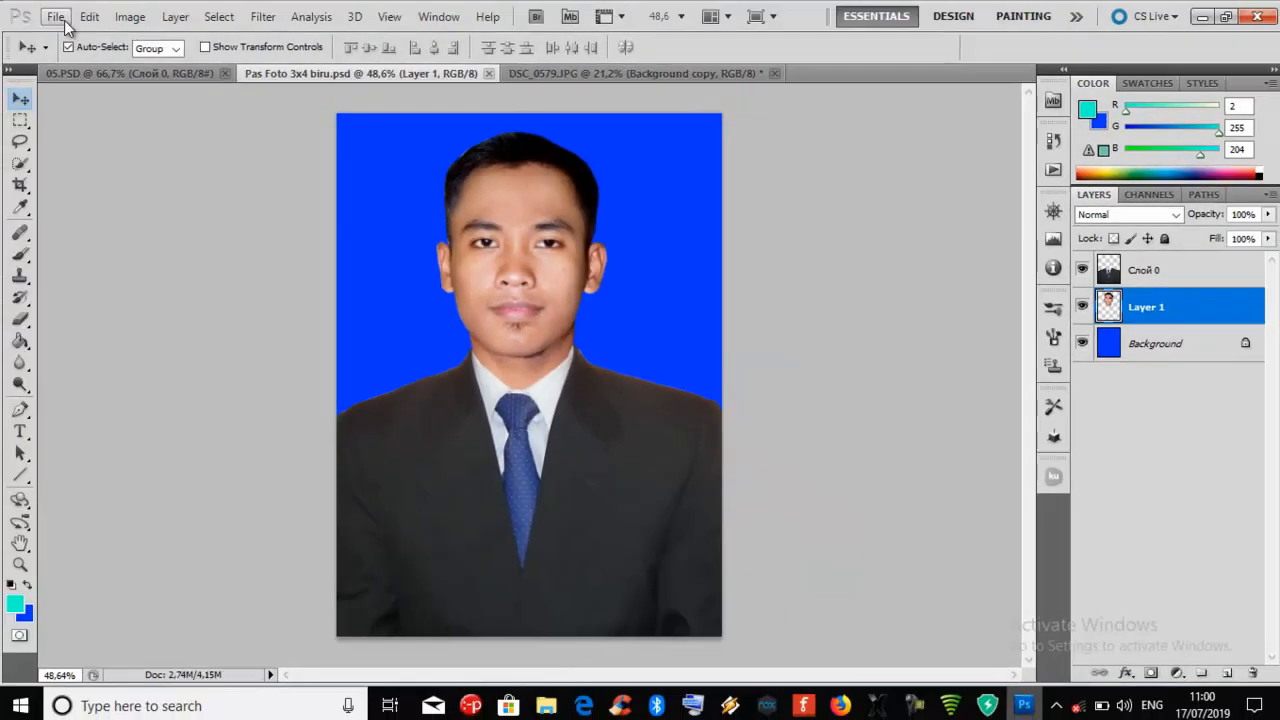
- Save a JPEG copy named "Pas Foto 3x4 biru.jpg" at quality 12 (Maximum) with the Baseline ("Standard") format option
left_click(91, 17)
left_click(57, 17)
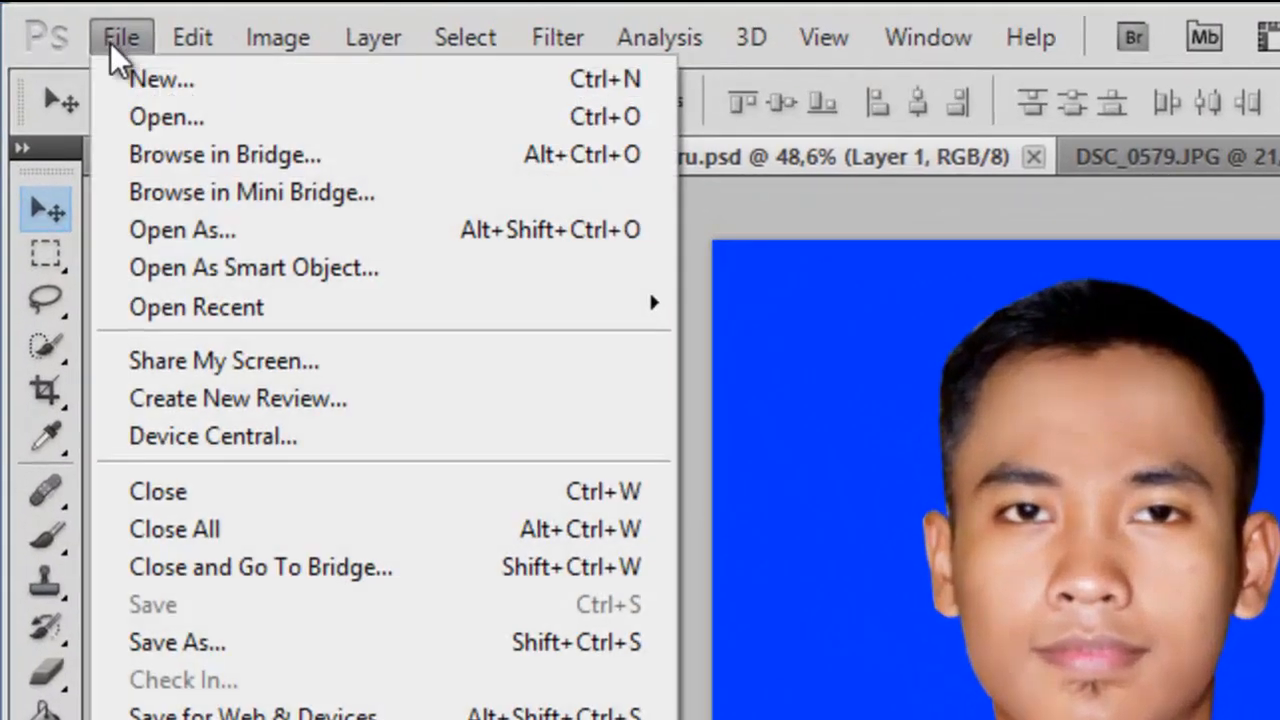
left_click(193, 650)
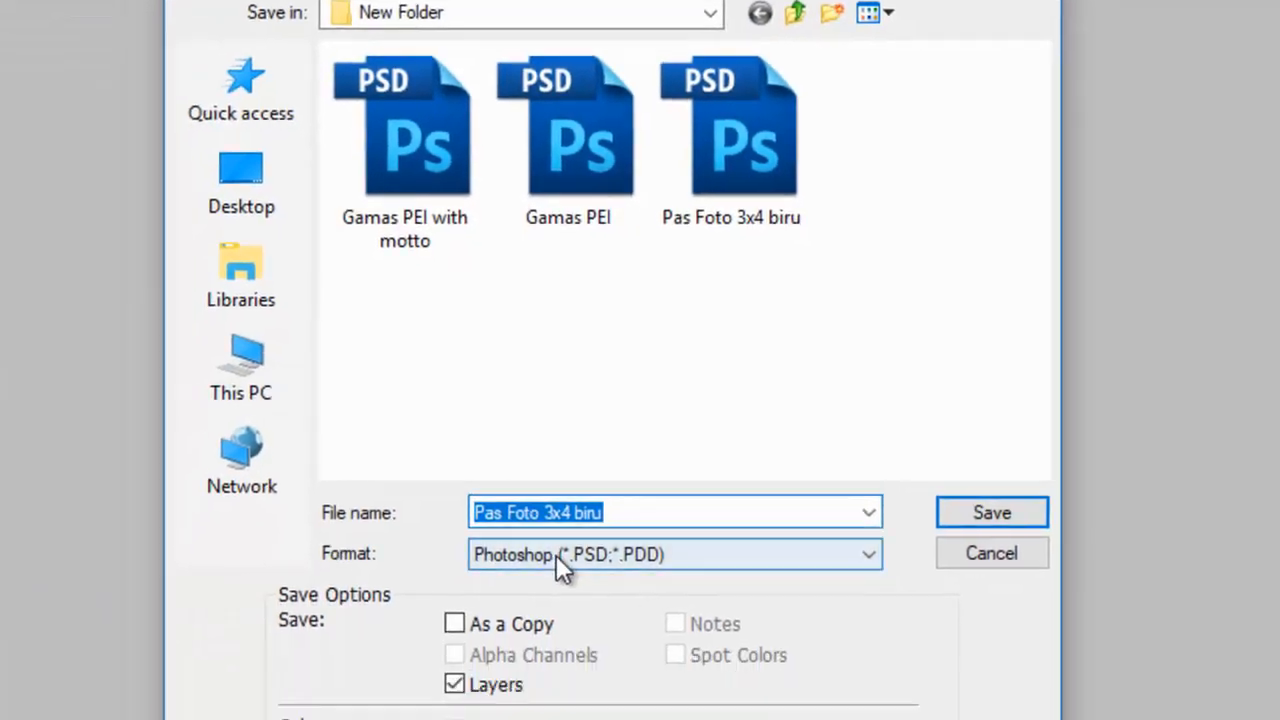
left_click(591, 650)
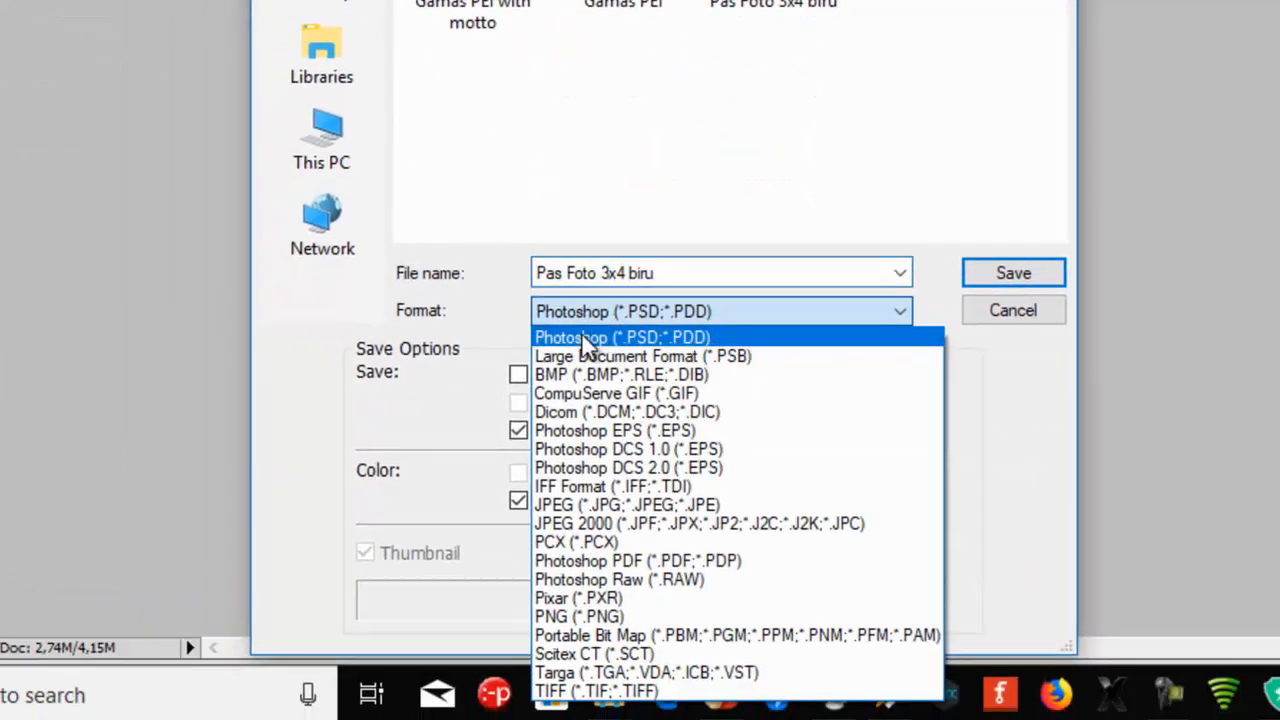
left_click(597, 527)
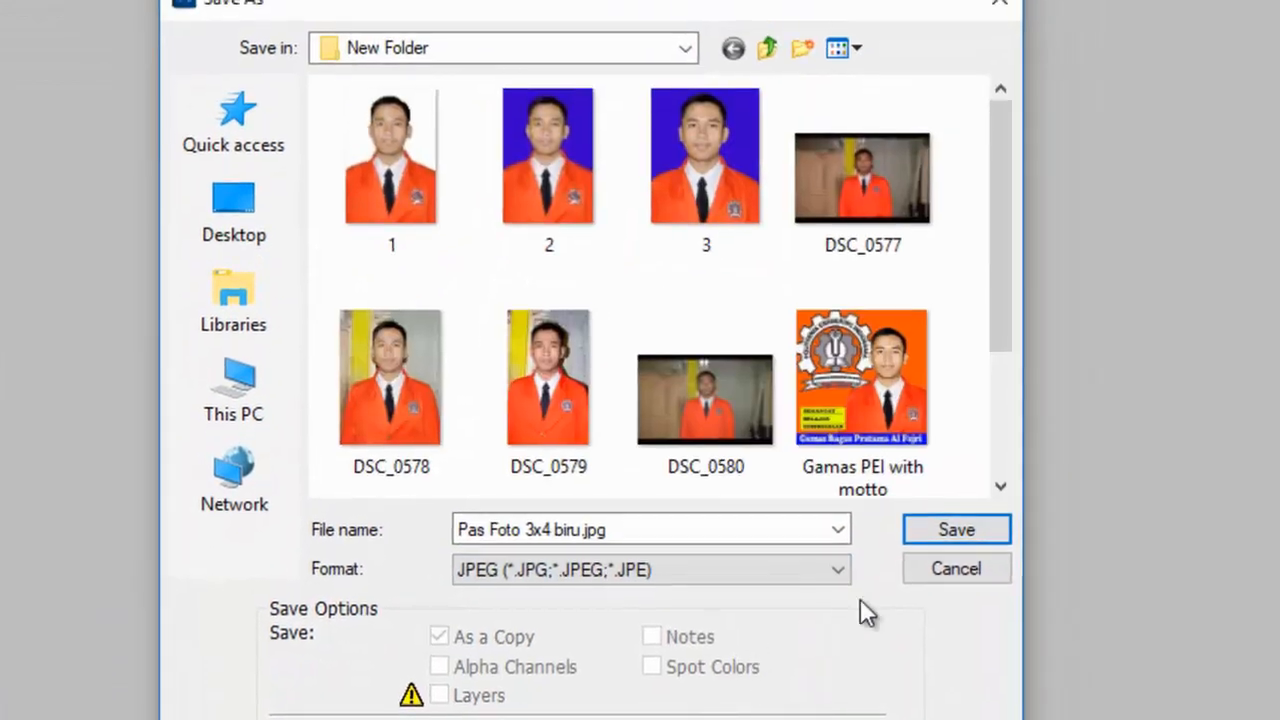
left_click(930, 535)
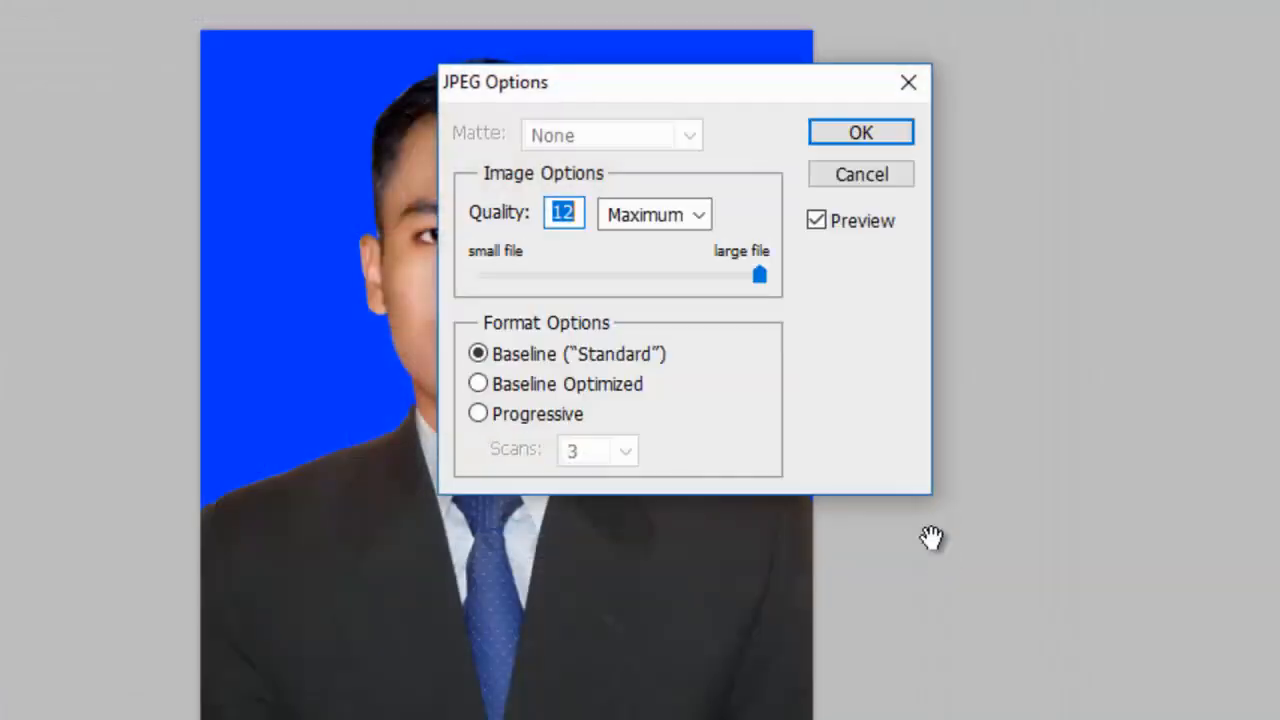
left_click(877, 135)
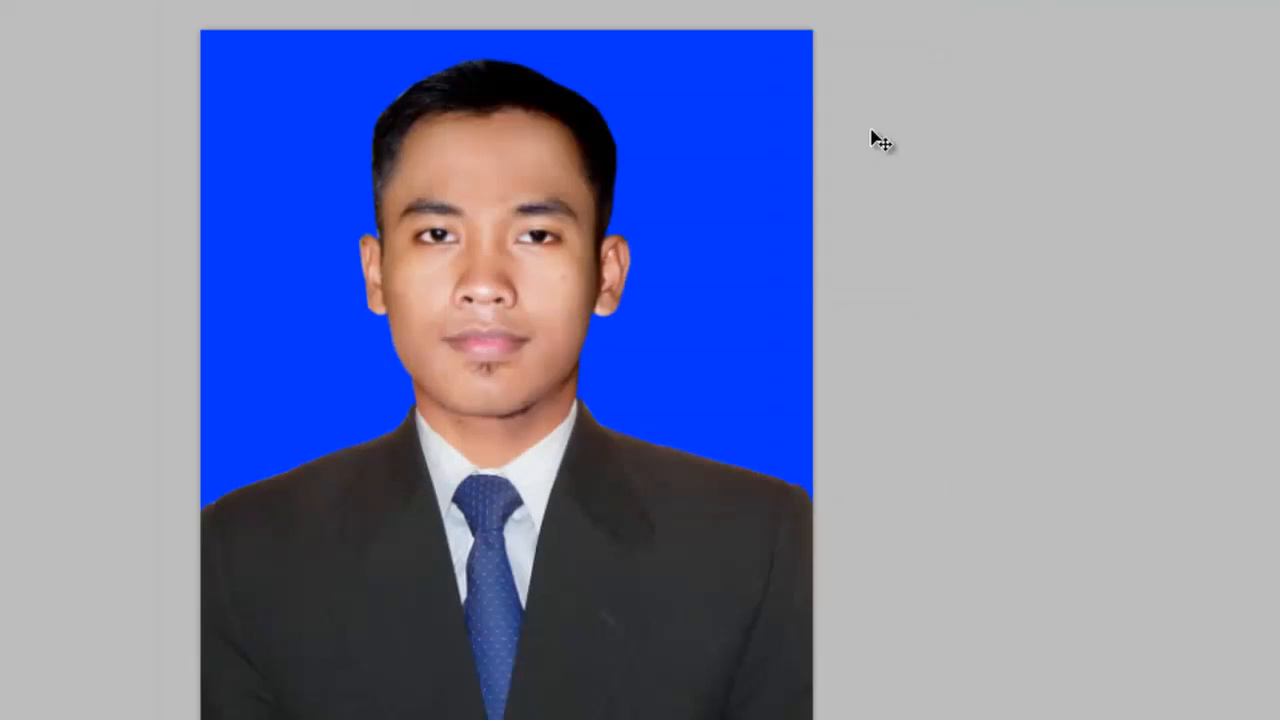